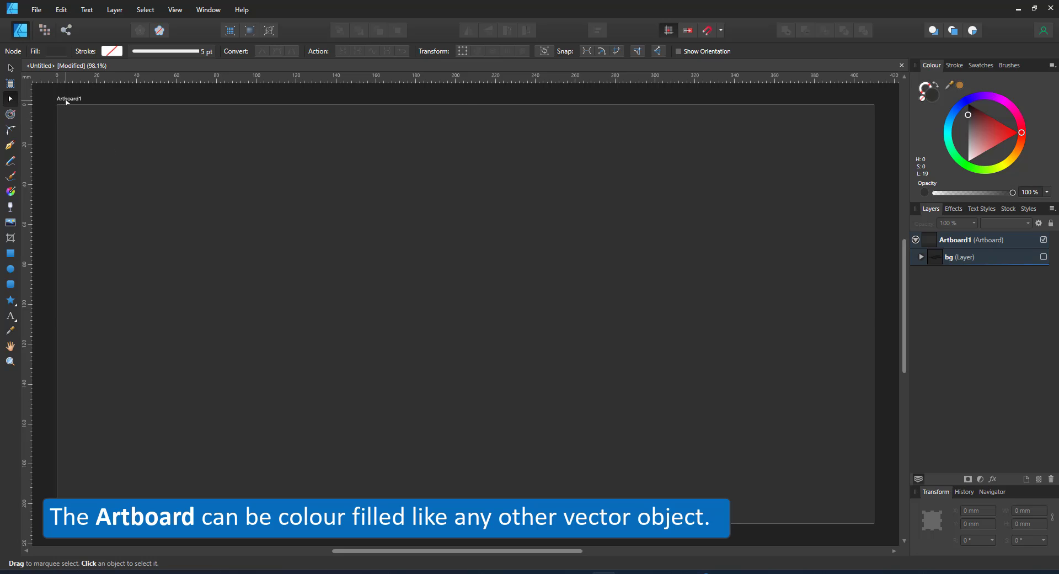
- Fill the artboard with a very dark purple, hue 272, saturation 100 and lightness 7
{"action": "left_click", "coordinate": [61, 100]}
{"action": "left_click", "coordinate": [6, 69]}
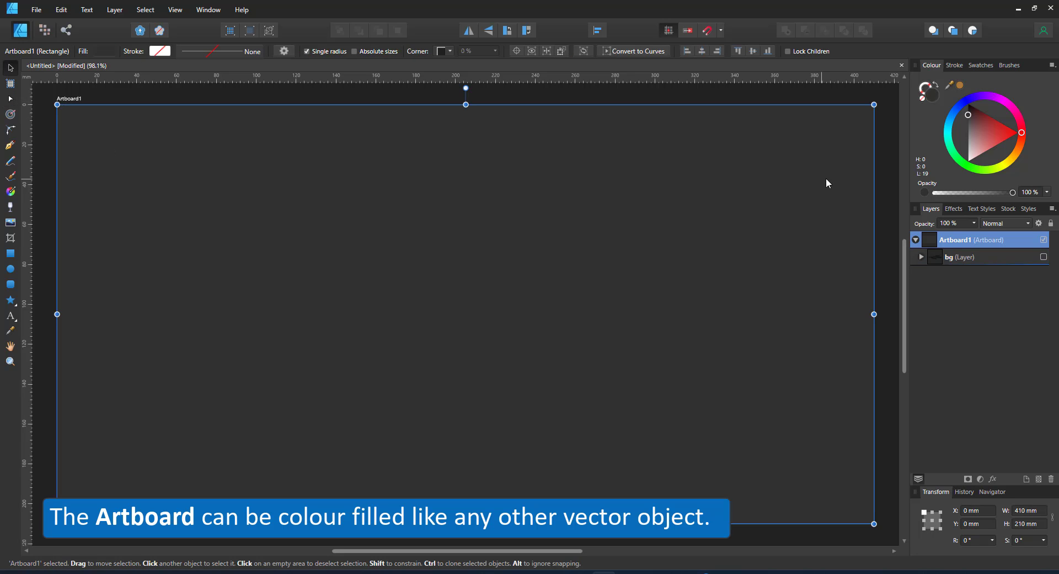
{"action": "left_click", "coordinate": [986, 95]}
{"action": "left_click", "coordinate": [960, 142]}
- Apply a linear gradient from the artboard's lower middle to its upper-right corner, ending in olive green (H 72, S 75, L 35)
{"action": "key", "text": "g"}
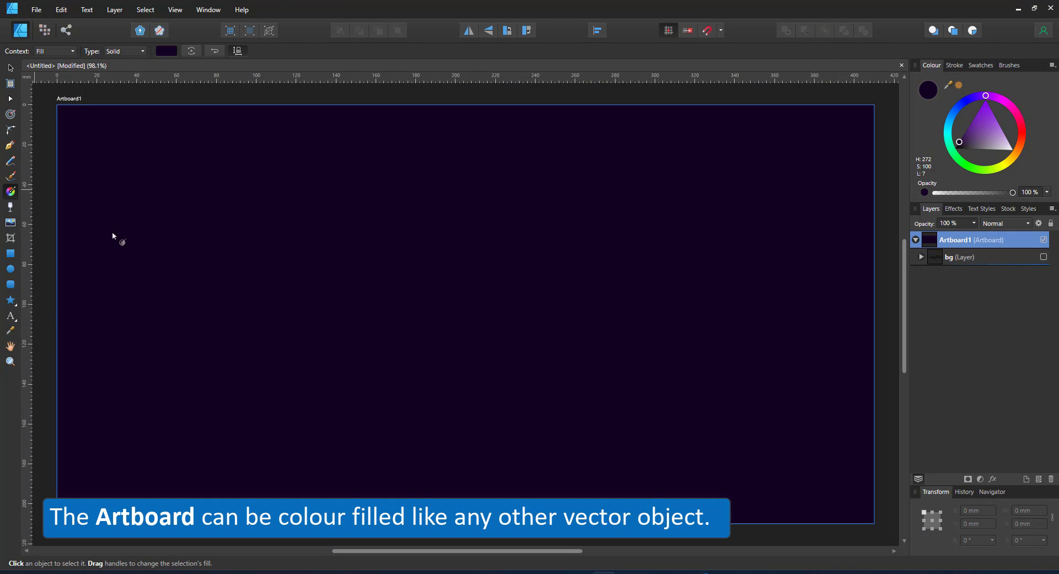
{"action": "left_click_drag", "start_coordinate": [371, 442], "coordinate": [846, 114]}
{"action": "left_click", "coordinate": [961, 161]}
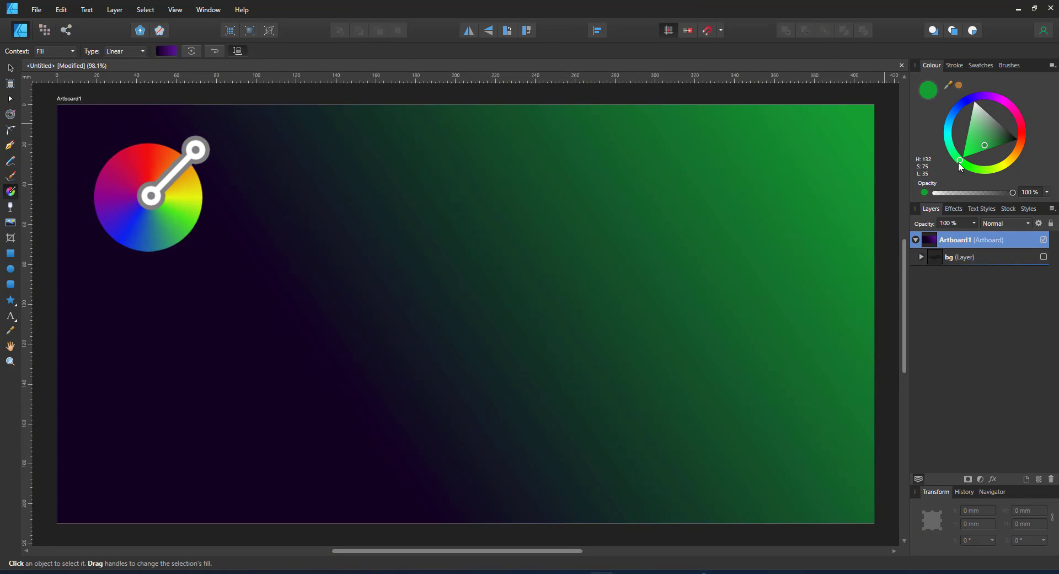
{"action": "left_click", "coordinate": [997, 166]}
- Add a middle stop to the artboard gradient and colour it dark blue, hue 201, saturation 45 and lightness 25
{"action": "left_click", "coordinate": [695, 221]}
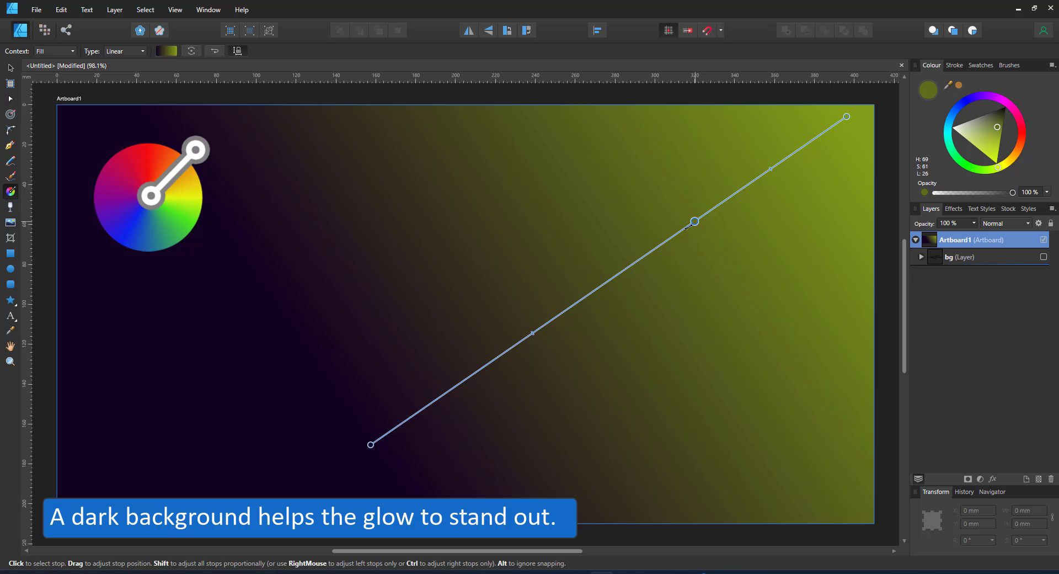
{"action": "left_click_drag", "start_coordinate": [695, 222], "coordinate": [634, 263]}
{"action": "left_click_drag", "start_coordinate": [993, 157], "coordinate": [980, 125]}
{"action": "left_click", "coordinate": [951, 159]}
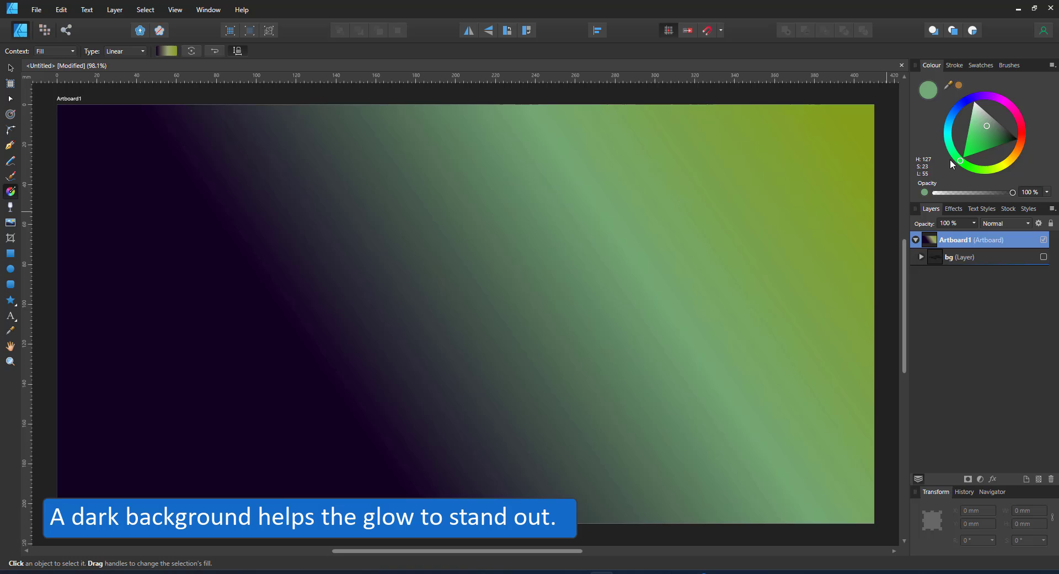
{"action": "left_click_drag", "start_coordinate": [950, 163], "coordinate": [940, 111]}
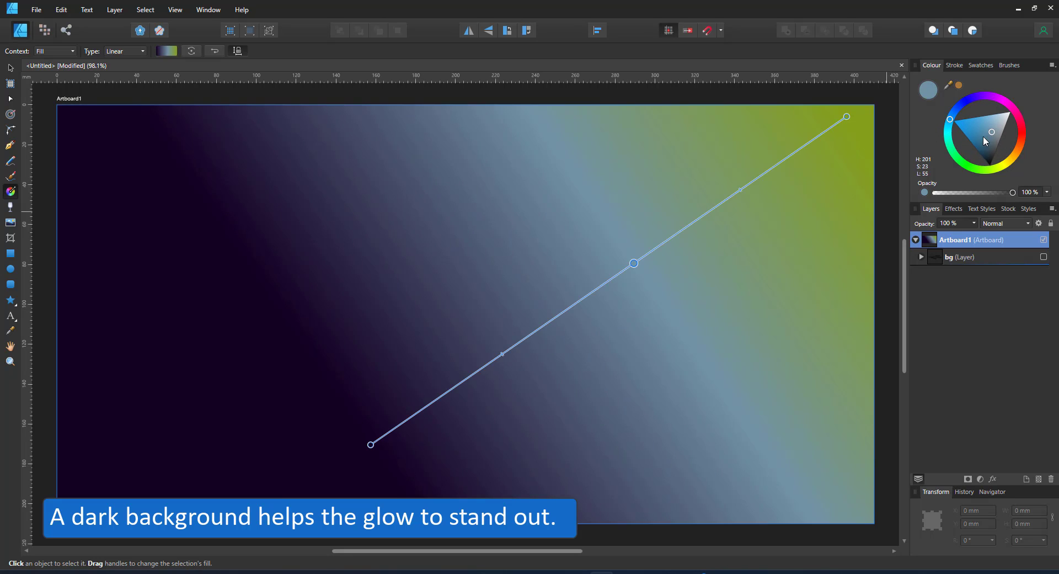
{"action": "left_click_drag", "start_coordinate": [634, 263], "coordinate": [778, 163]}
{"action": "left_click_drag", "start_coordinate": [992, 132], "coordinate": [989, 147]}
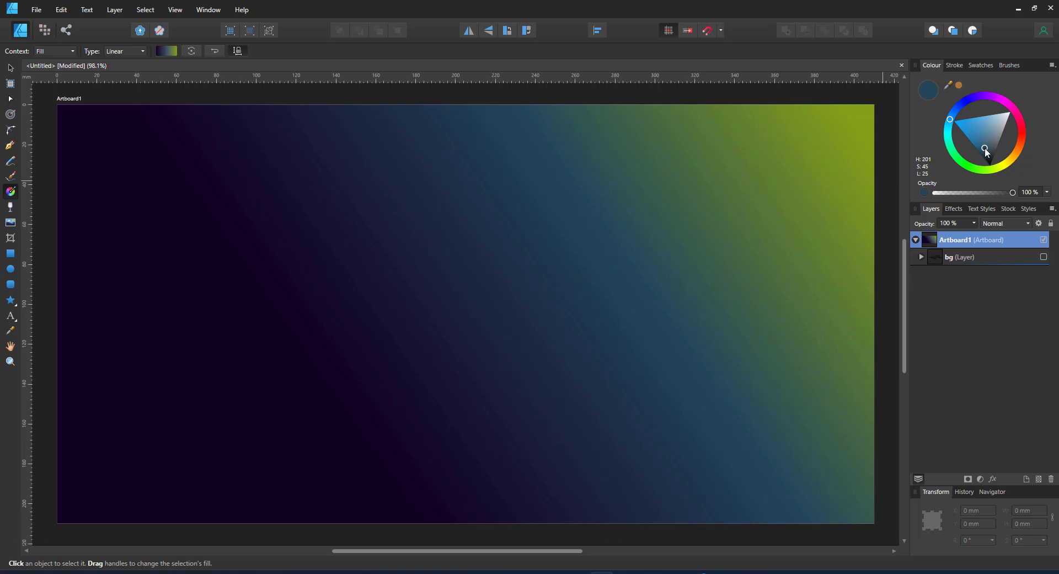
- Extend and steepen the gradient line so its green end lies above the artboard and its dark purple end below it
{"action": "left_click_drag", "start_coordinate": [851, 114], "coordinate": [801, 67]}
{"action": "scroll", "coordinate": [404, 387], "scroll_direction": "down", "scroll_amount": 2}
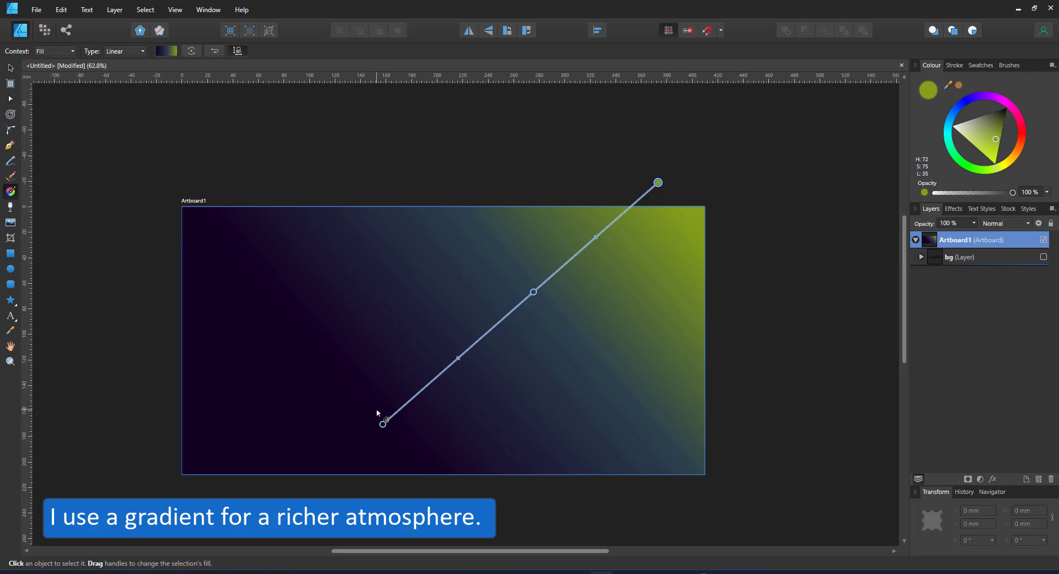
{"action": "left_click_drag", "start_coordinate": [382, 425], "coordinate": [421, 487]}
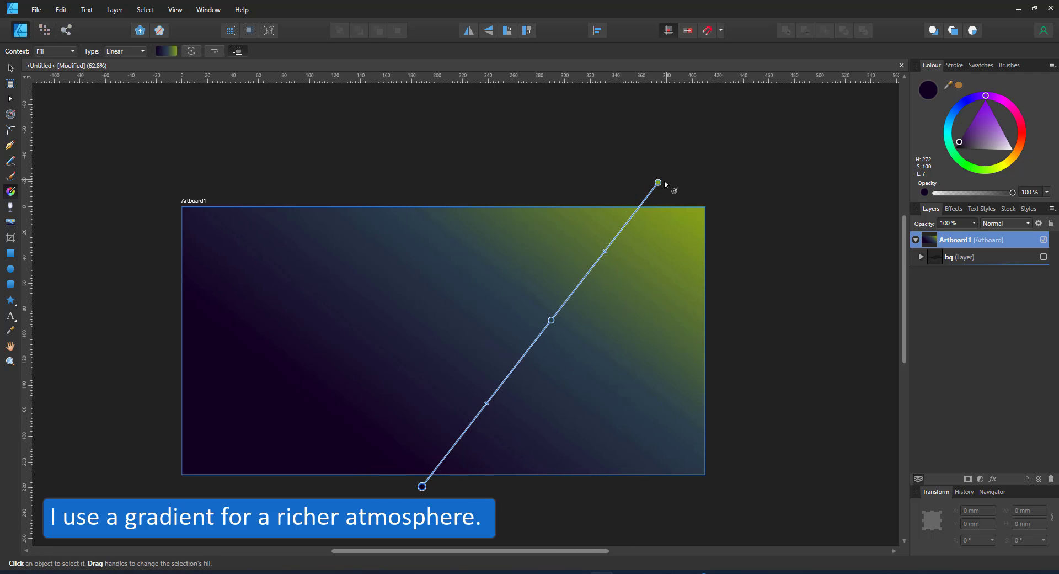
{"action": "left_click_drag", "start_coordinate": [657, 181], "coordinate": [641, 162]}
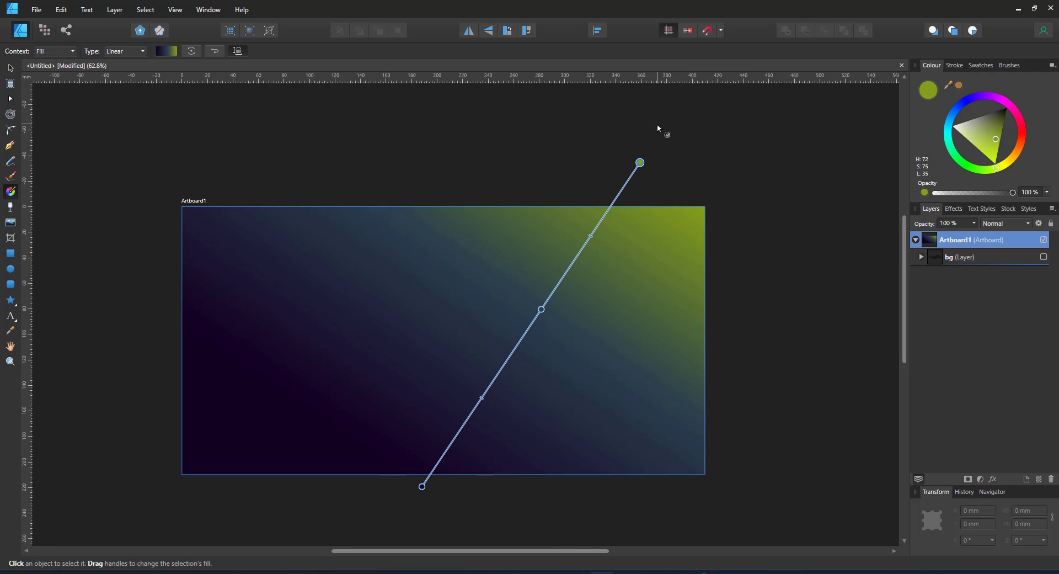
{"action": "key", "text": "ctrl+0"}
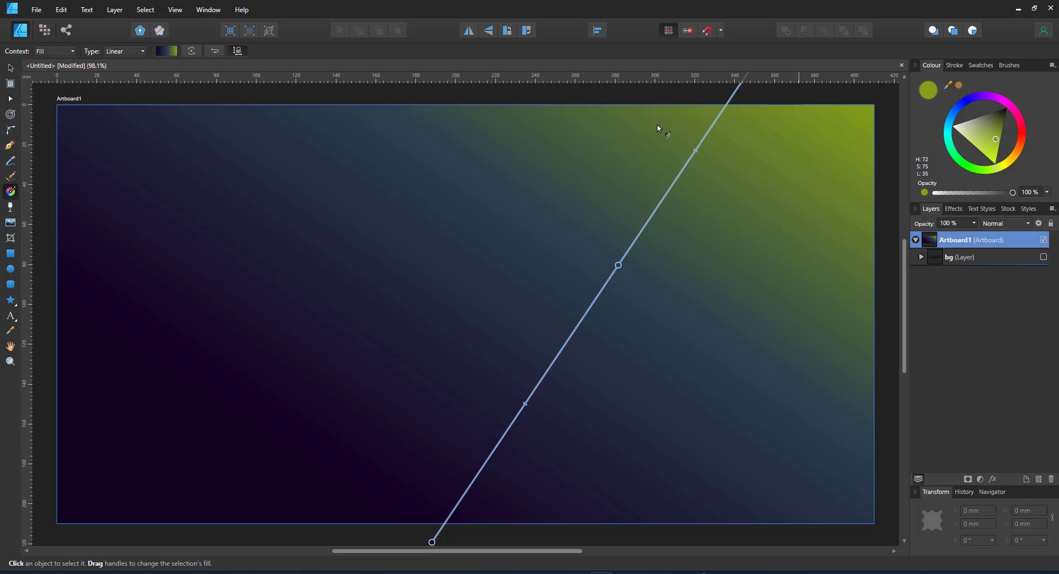
- Make the bg layer visible and set the blend mode of its four cloud curves to Multiply
{"action": "left_click", "coordinate": [10, 67]}
{"action": "left_click", "coordinate": [1043, 257]}
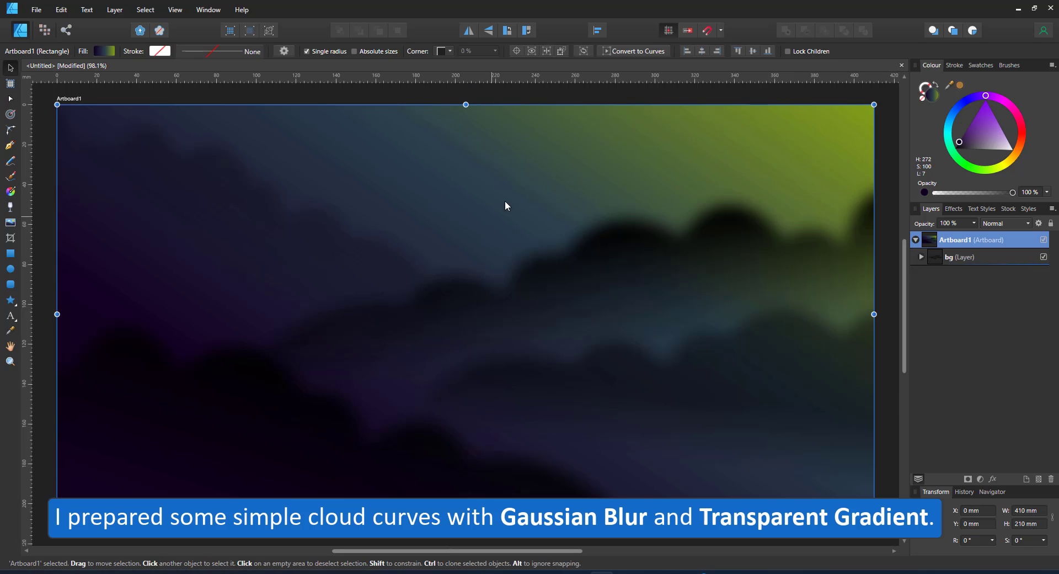
{"action": "left_click", "coordinate": [944, 257]}
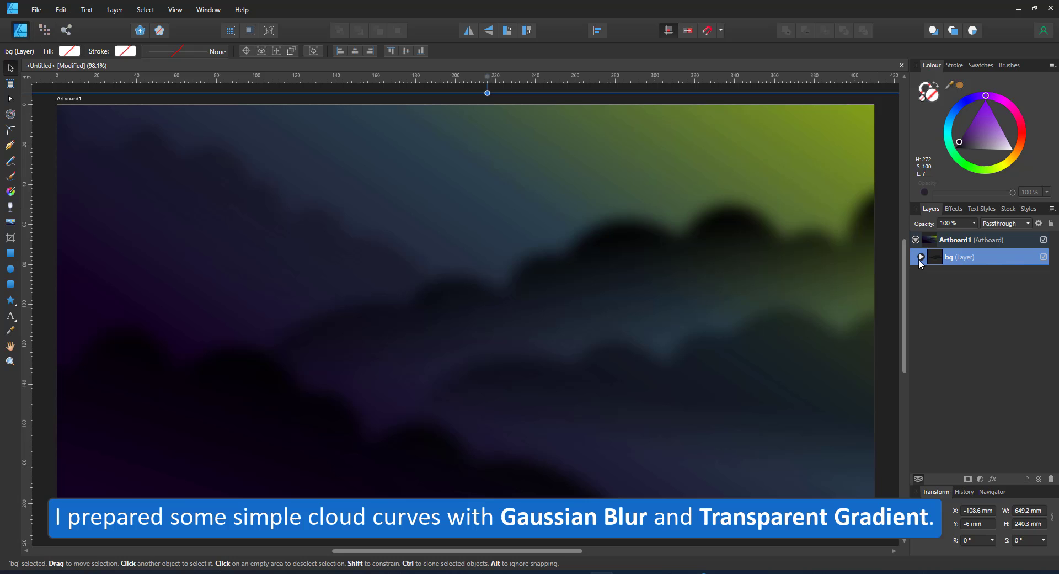
{"action": "left_click", "coordinate": [920, 257]}
{"action": "left_click", "coordinate": [926, 274]}
{"action": "left_click", "coordinate": [972, 292]}
{"action": "left_click", "coordinate": [989, 342], "text": "shift"}
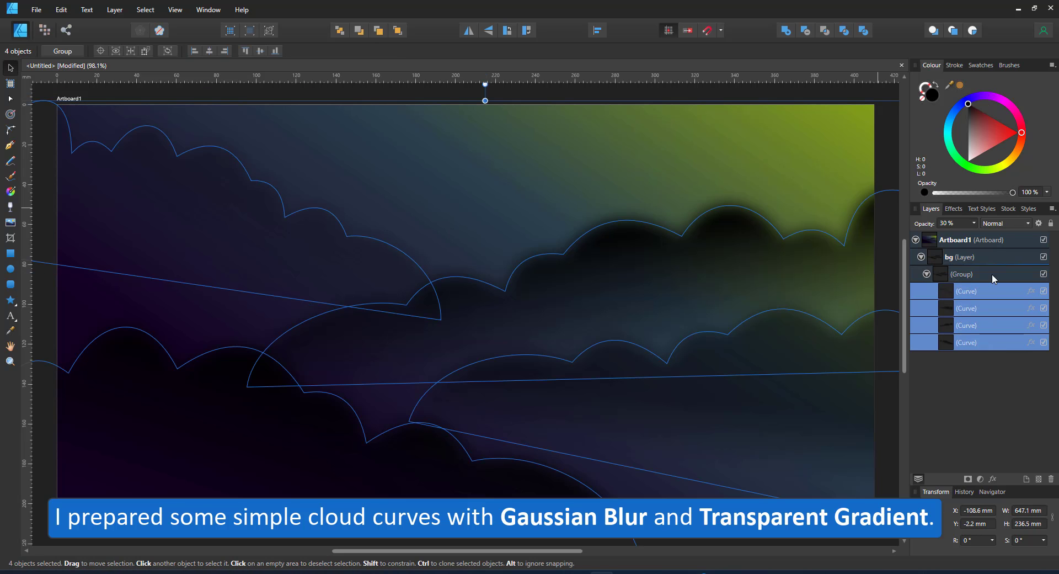
{"action": "left_click", "coordinate": [1000, 229]}
{"action": "left_click", "coordinate": [995, 261]}
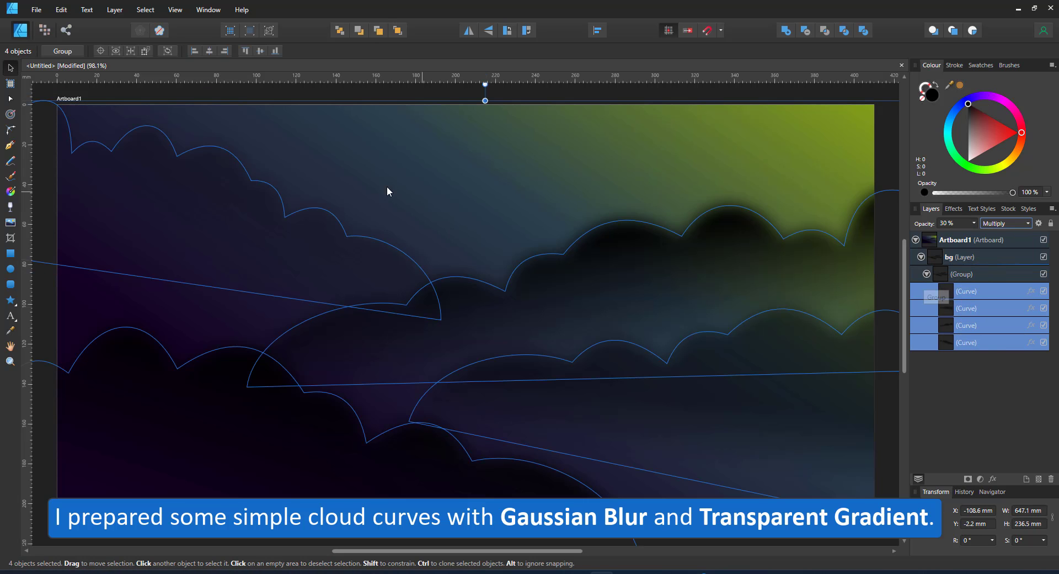
- Lower the opacity of the upper-right and lower-right cloud curves to 70%
{"action": "key", "text": "ctrl+d"}
{"action": "double_click", "coordinate": [614, 267]}
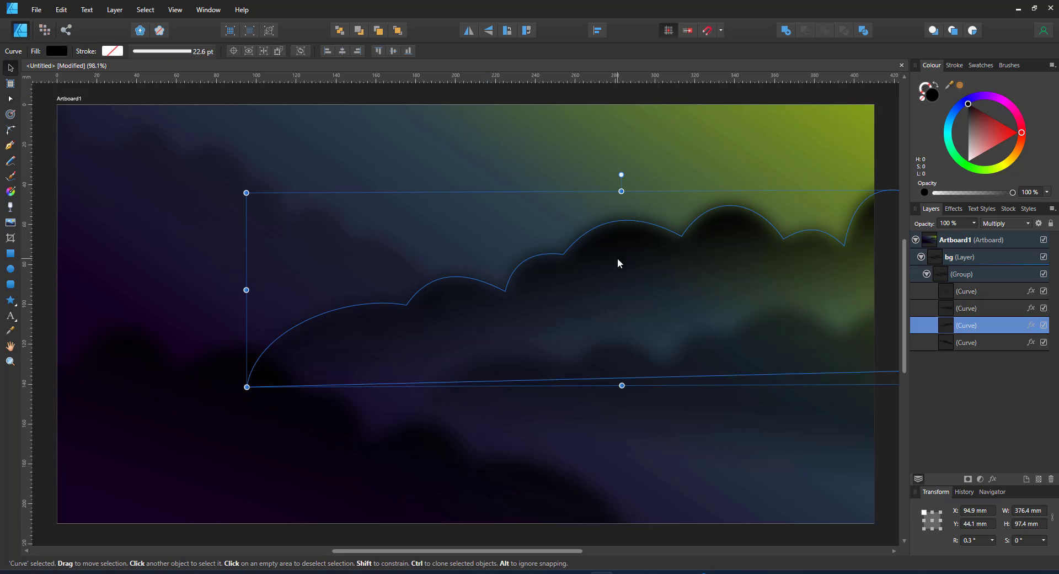
{"action": "key", "text": "5"}
{"action": "key", "text": "7"}
{"action": "left_click", "coordinate": [714, 365]}
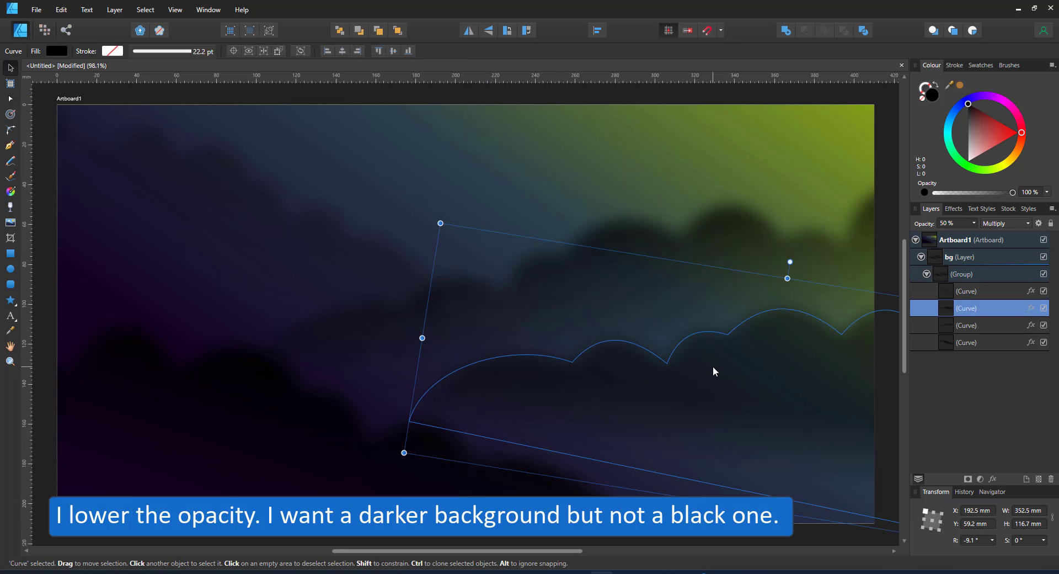
{"action": "key", "text": "7"}
{"action": "left_click", "coordinate": [207, 420]}
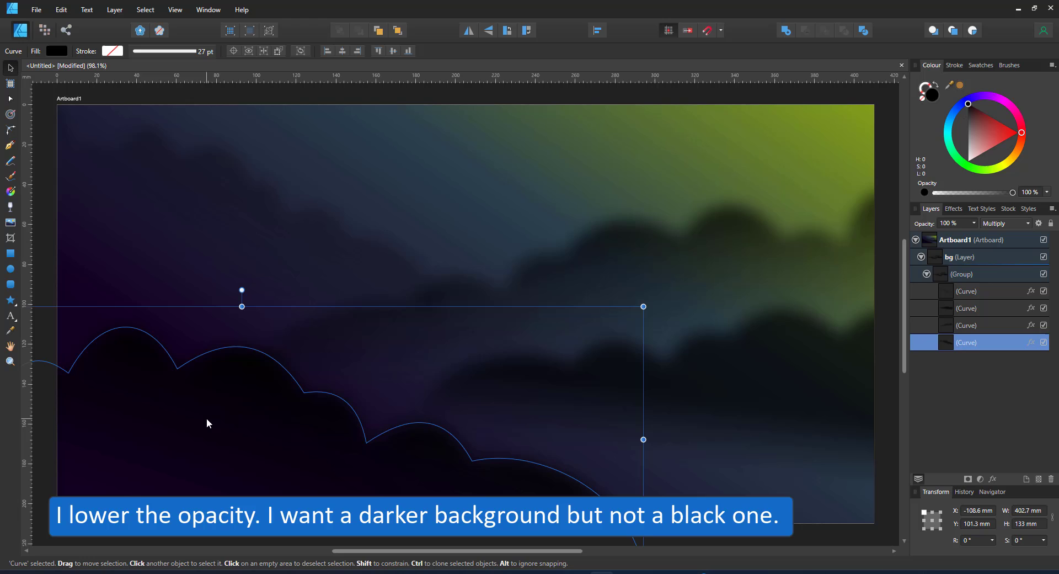
{"action": "left_click", "coordinate": [762, 154]}
- Recolour the upper-right cloud curve dark green, hue 117, saturation 100 and lightness 16
{"action": "left_click", "coordinate": [733, 230]}
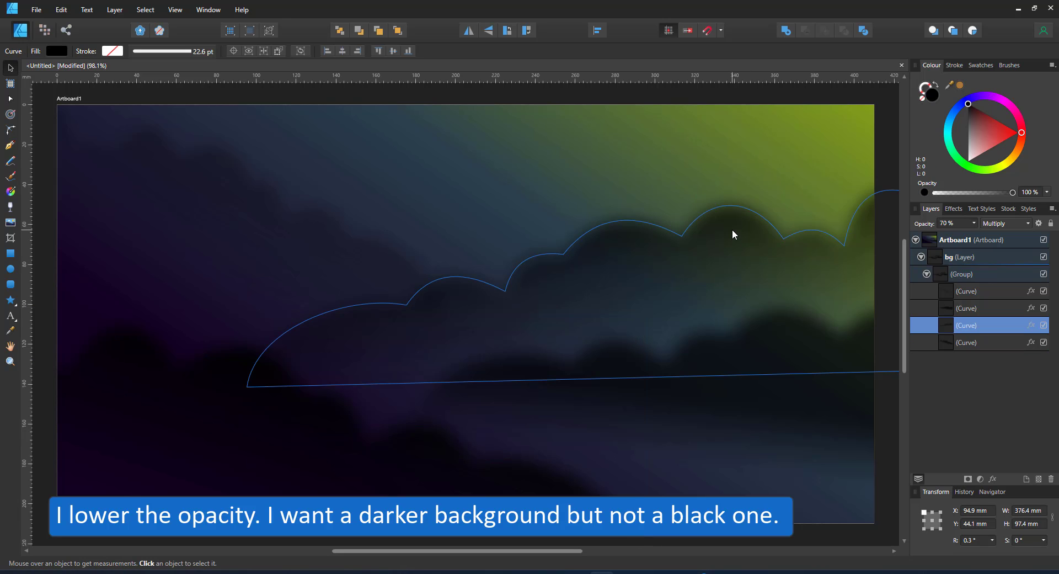
{"action": "left_click", "coordinate": [968, 167]}
{"action": "left_click", "coordinate": [1002, 143]}
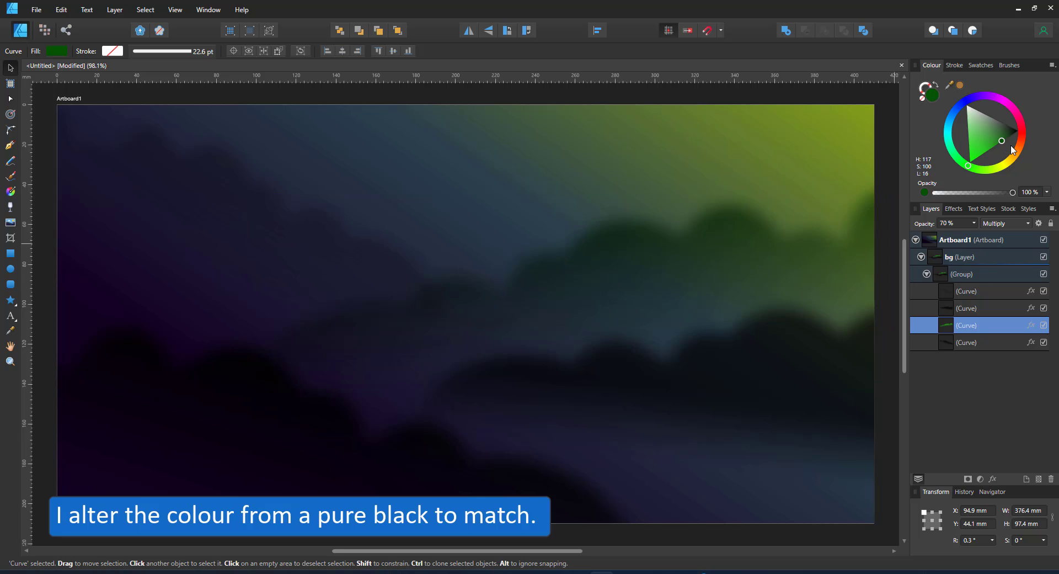
- Recolour the lower-right cloud dark violet (H 263, S 100, L 31) and set its opacity to 60%
{"action": "left_click", "coordinate": [803, 332]}
{"action": "left_click", "coordinate": [980, 95]}
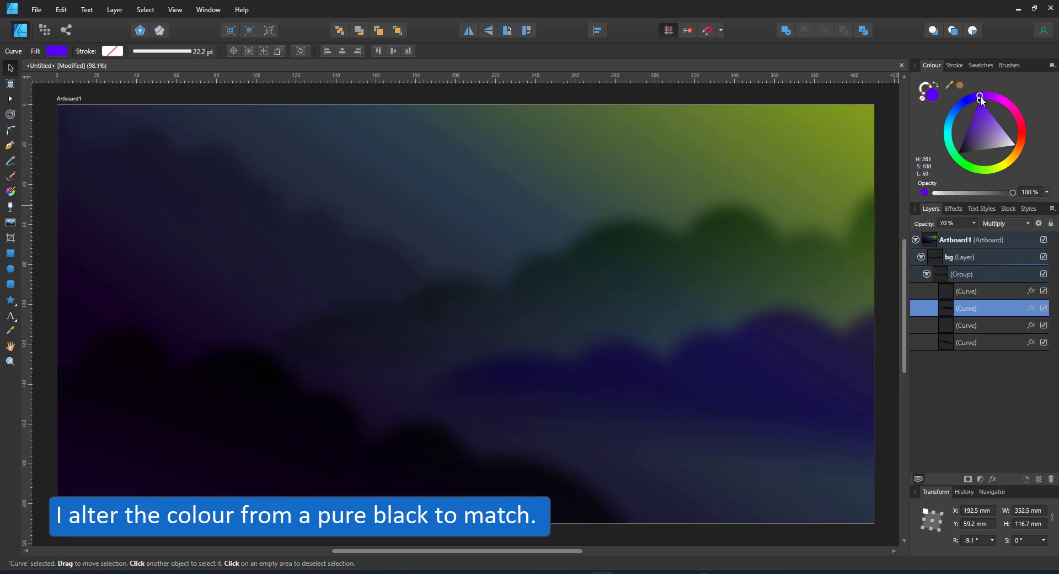
{"action": "mouse_move", "coordinate": [966, 130]}
{"action": "left_mouse_down"}
{"action": "mouse_move", "coordinate": [959, 141]}
{"action": "mouse_move", "coordinate": [960, 122]}
{"action": "left_mouse_up"}
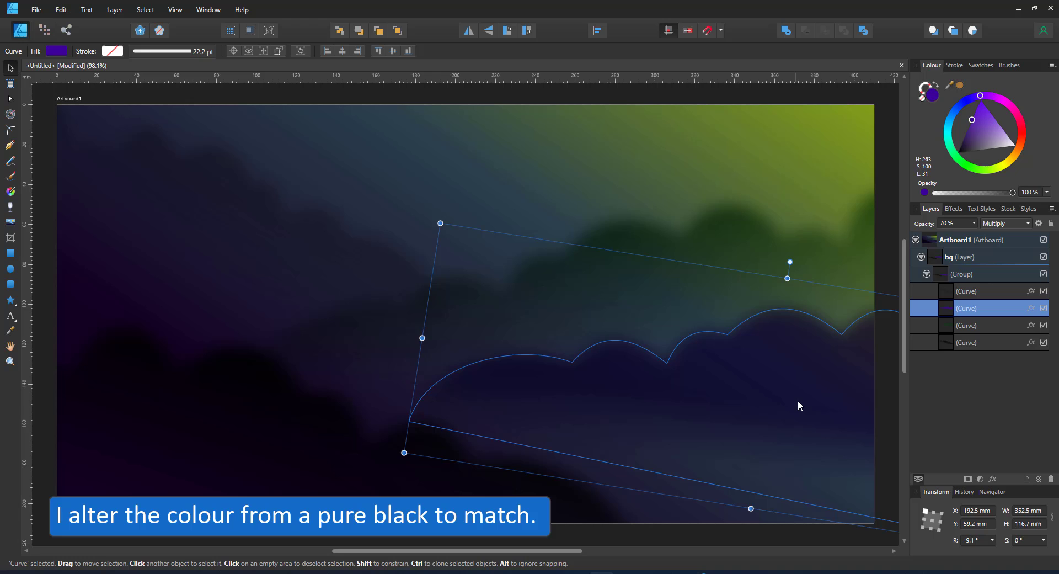
{"action": "key", "text": "5"}
{"action": "key", "text": "6"}
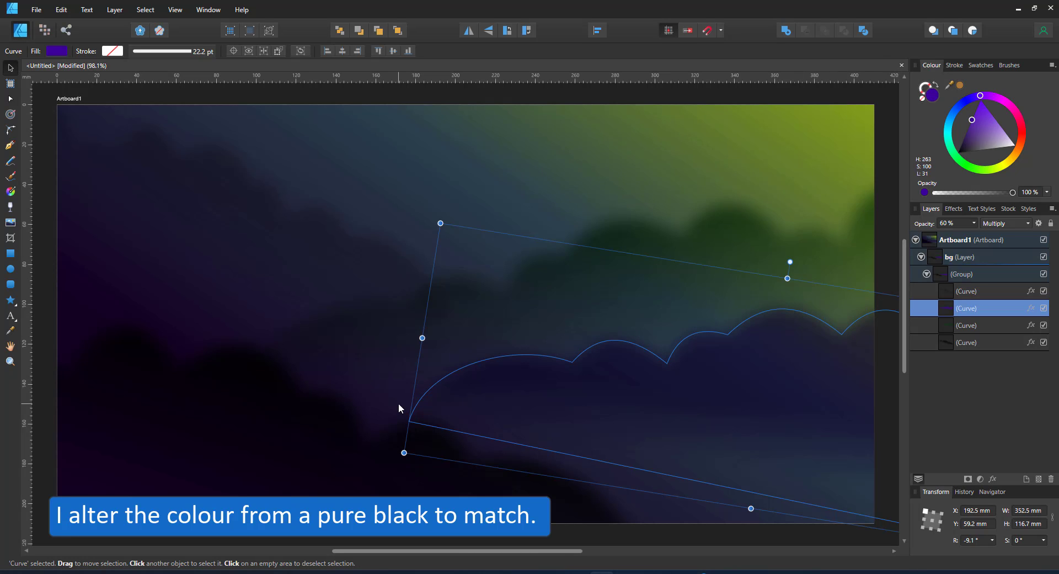
{"action": "left_click", "coordinate": [727, 276]}
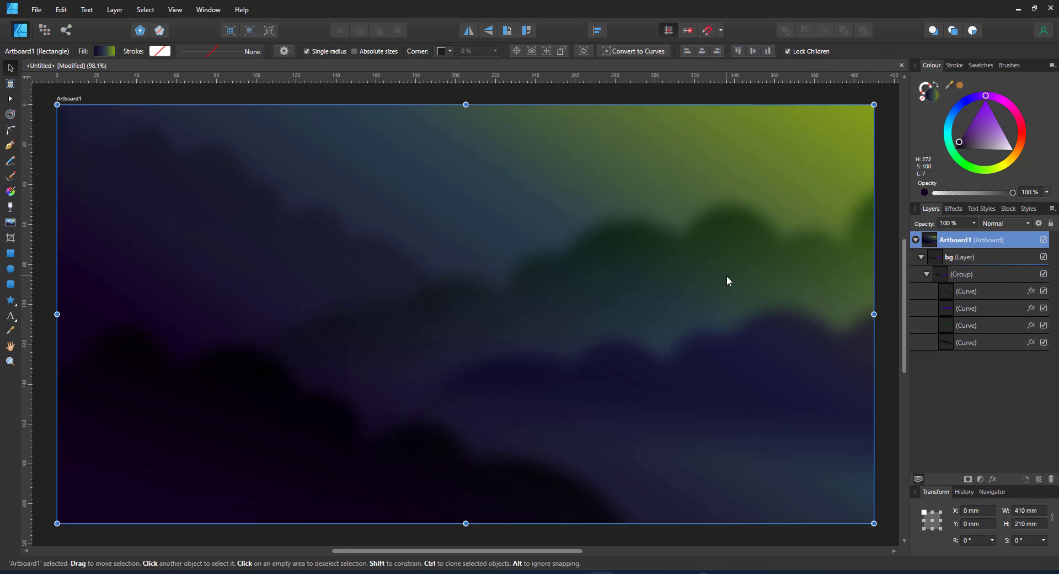
- Create a horizontally flipped copy of the green cloud, then shrink, stretch and place it along the artboard's upper edge
{"action": "left_click", "coordinate": [978, 330]}
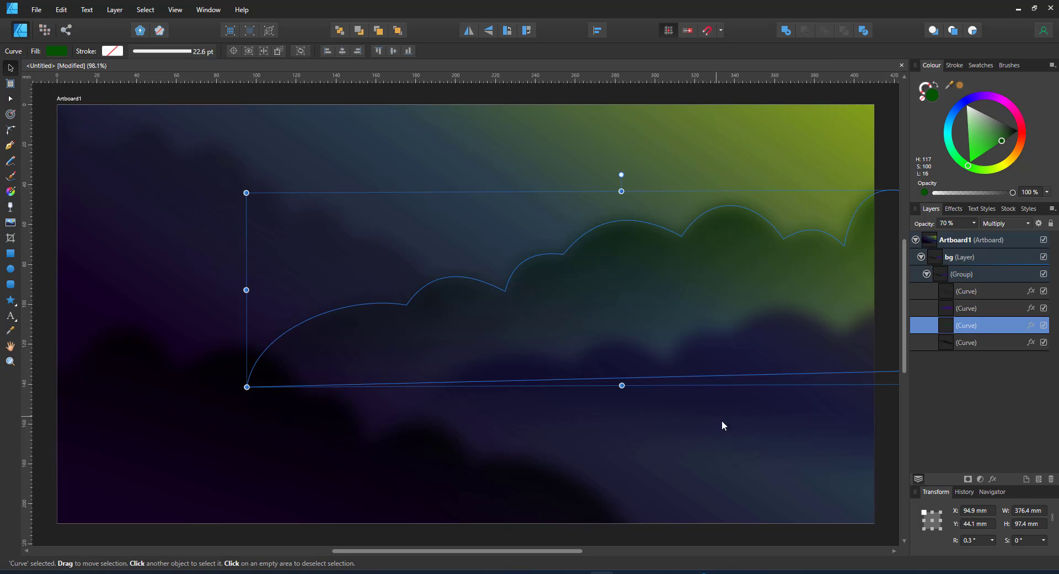
{"action": "left_click", "coordinate": [463, 30]}
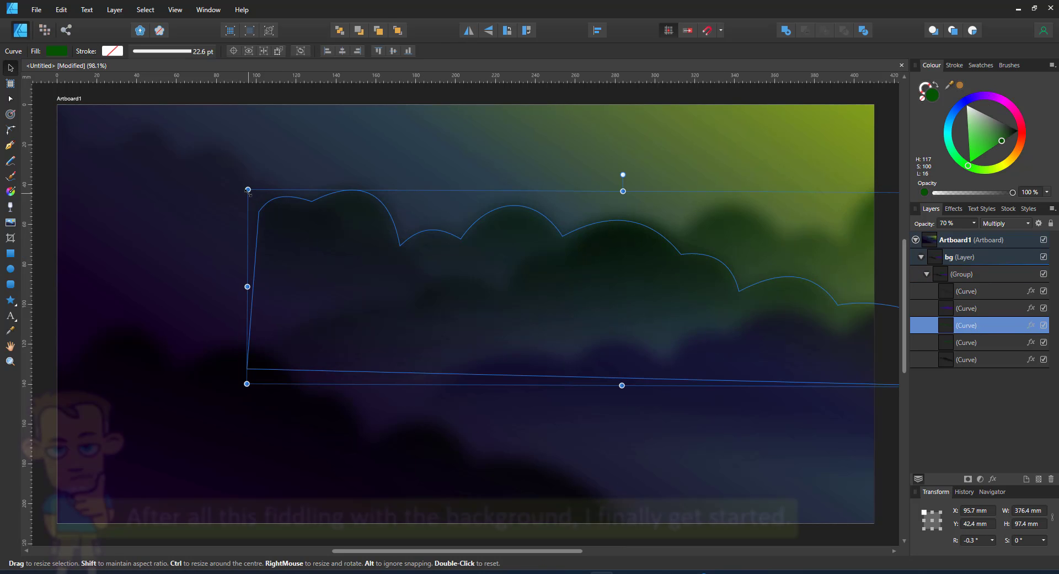
{"action": "left_click_drag", "start_coordinate": [247, 190], "coordinate": [642, 268]}
{"action": "left_click_drag", "start_coordinate": [660, 284], "coordinate": [508, 215]}
{"action": "left_click_drag", "start_coordinate": [696, 290], "coordinate": [470, 172]}
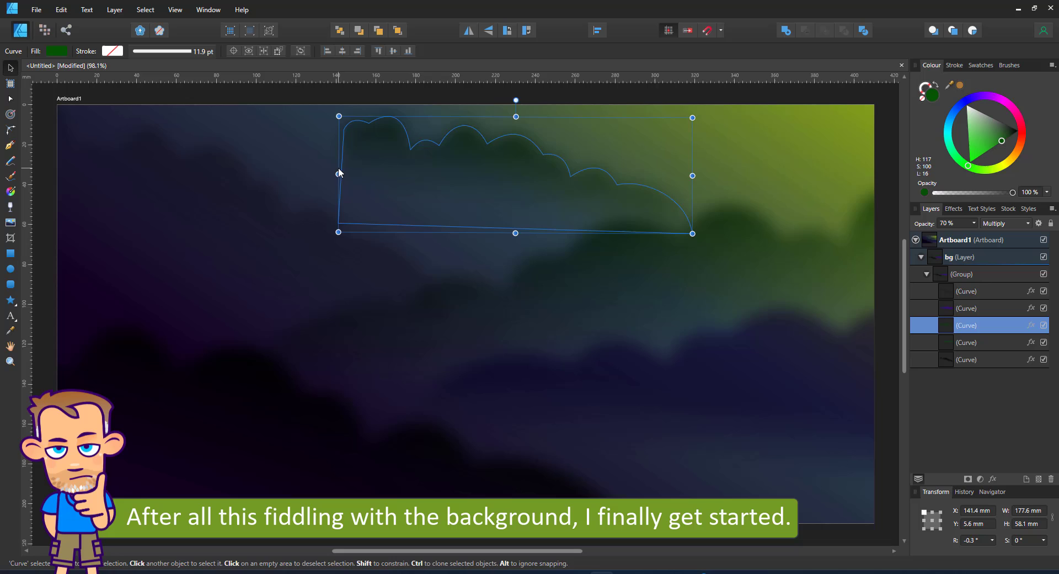
{"action": "left_click_drag", "start_coordinate": [338, 170], "coordinate": [249, 174]}
{"action": "left_click", "coordinate": [701, 251]}
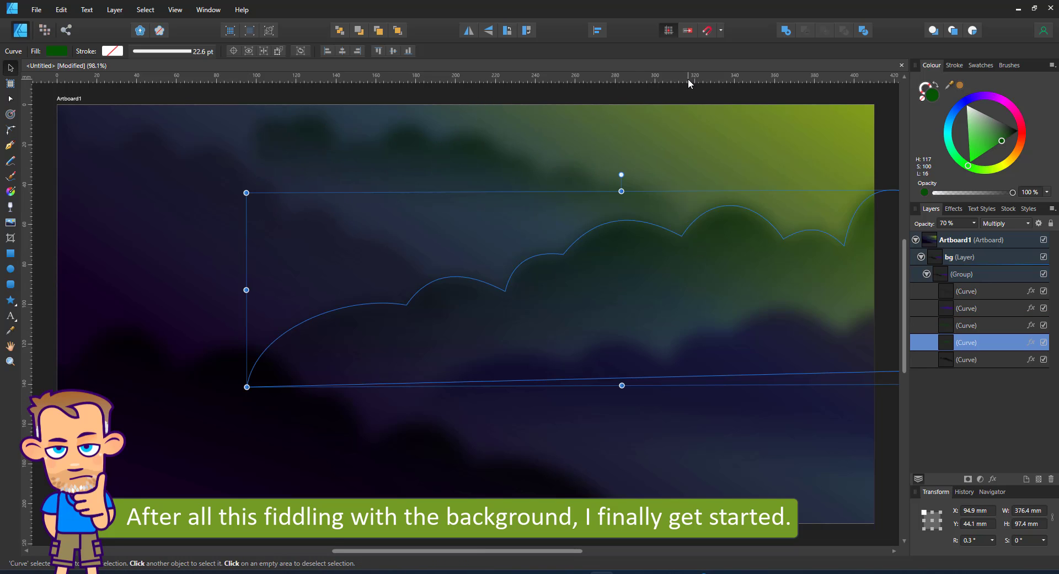
{"action": "left_click", "coordinate": [663, 95]}
- Collapse the bg layer and lock it
{"action": "left_click", "coordinate": [922, 257]}
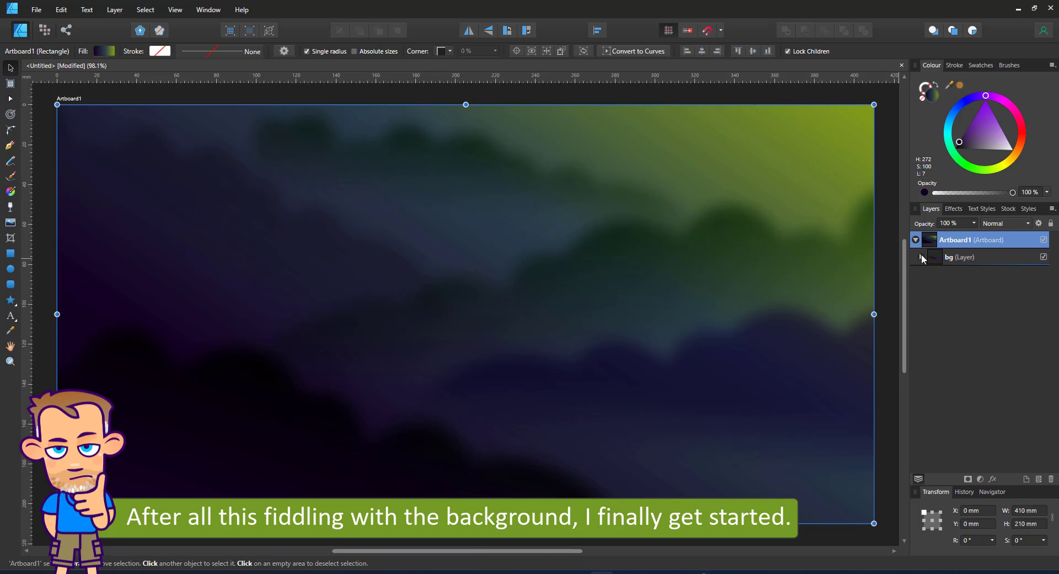
{"action": "left_click", "coordinate": [1007, 261]}
{"action": "left_click", "coordinate": [1050, 224]}
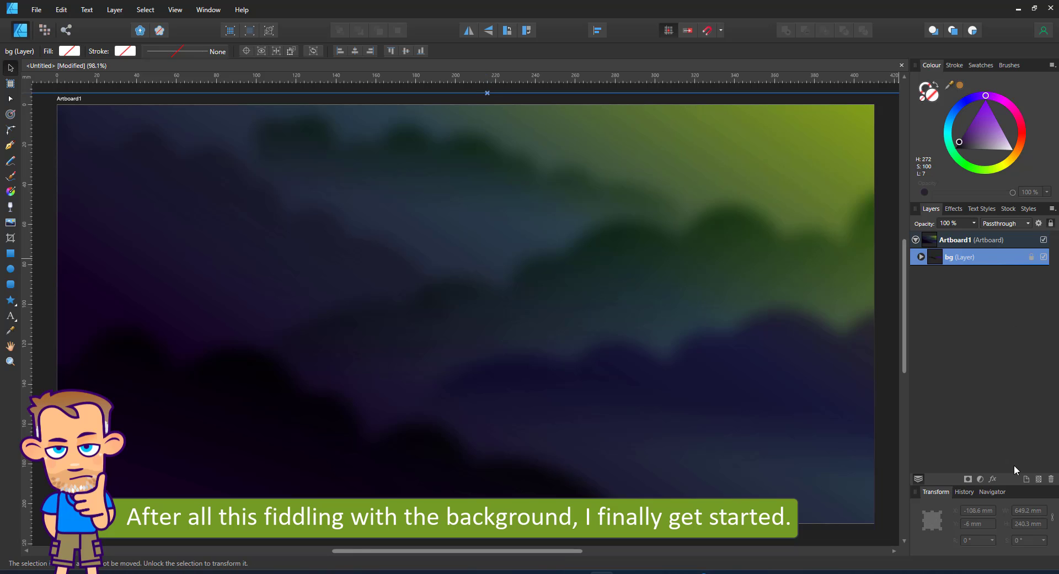
- Add a new layer above the background and name it bugs
{"action": "left_click", "coordinate": [1027, 479]}
{"action": "double_click", "coordinate": [963, 257]}
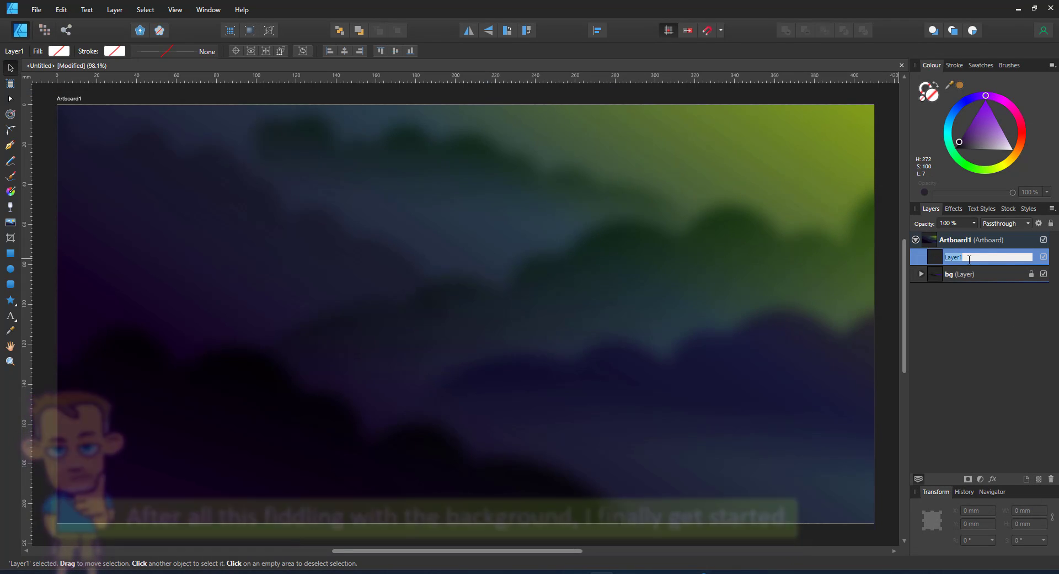
{"action": "type", "text": "bugs"}
{"action": "key", "text": "Return"}
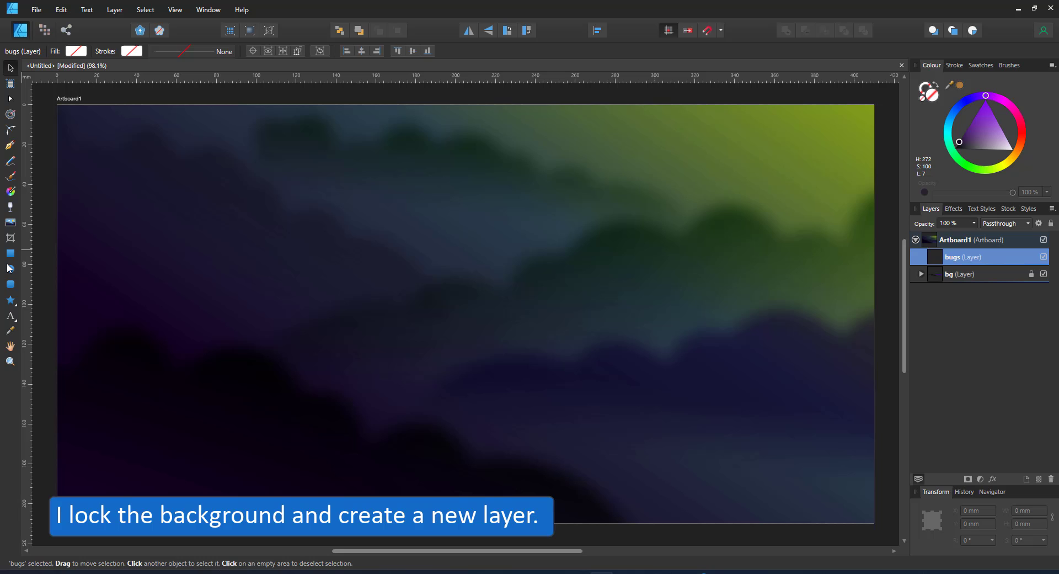
- Draw a circle about 72 mm in diameter near the artboard's centre and fill it with black
{"action": "left_click", "coordinate": [10, 269]}
{"action": "mouse_move", "coordinate": [475, 240]}
{"action": "left_mouse_down"}
{"action": "mouse_move", "coordinate": [607, 392]}
{"action": "mouse_move", "coordinate": [631, 383]}
{"action": "left_mouse_up"}
{"action": "mouse_move", "coordinate": [951, 147]}
{"action": "left_mouse_down"}
{"action": "mouse_move", "coordinate": [963, 137]}
{"action": "mouse_move", "coordinate": [1009, 154]}
{"action": "left_mouse_up"}
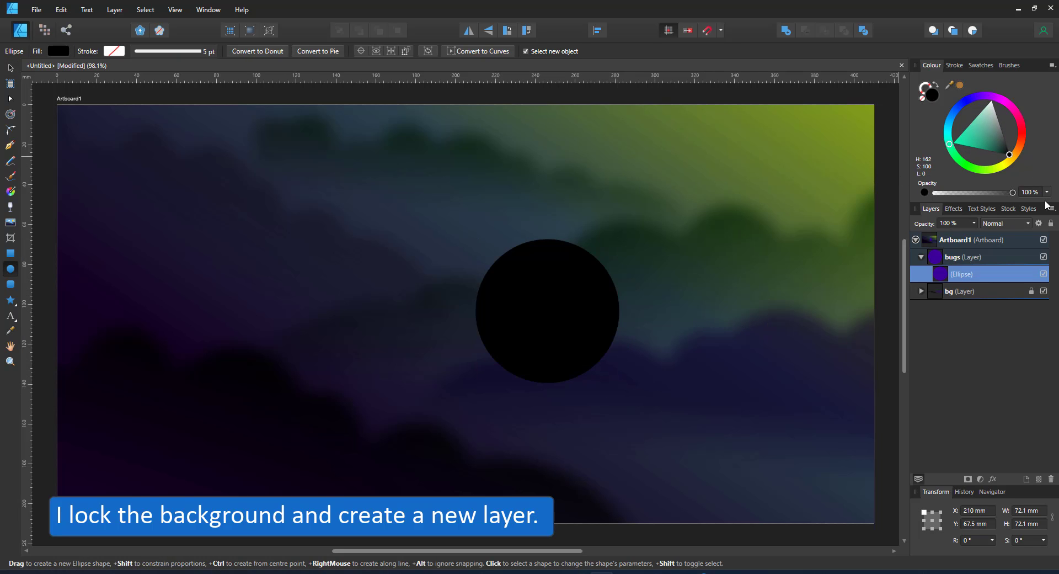
- Duplicate the black circle, shrink the copy to about 31 mm and place it inside the large circle's upper part
{"action": "key", "text": "ctrl+j"}
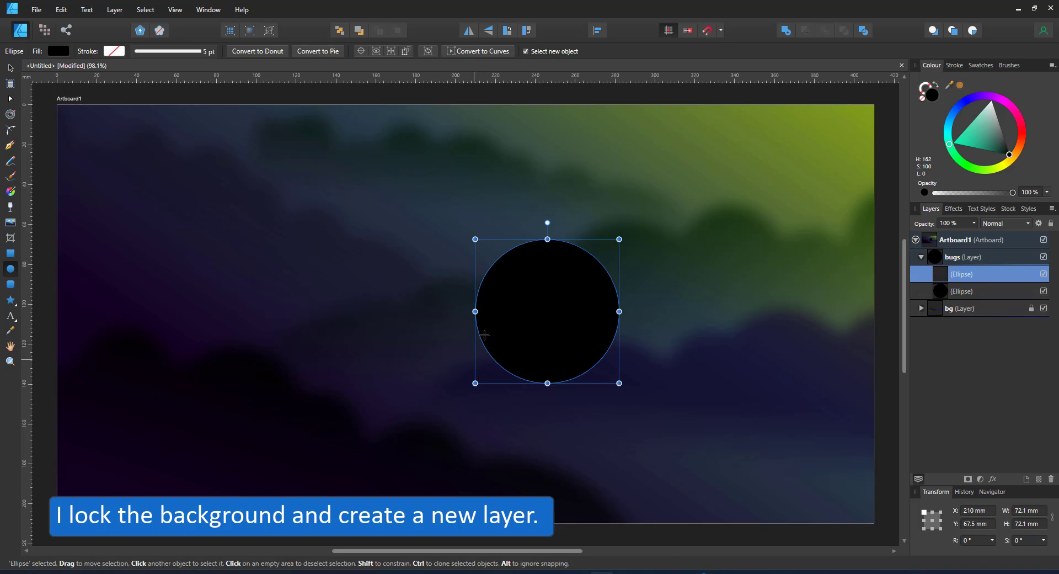
{"action": "key", "text": "v"}
{"action": "left_click_drag", "start_coordinate": [619, 239], "coordinate": [579, 279]}
{"action": "left_click_drag", "start_coordinate": [549, 315], "coordinate": [563, 279]}
- Fill the small circle with light yellow, hue 62, saturation 100 and lightness 73
{"action": "left_click", "coordinate": [1004, 167]}
{"action": "left_click_drag", "start_coordinate": [993, 157], "coordinate": [981, 150]}
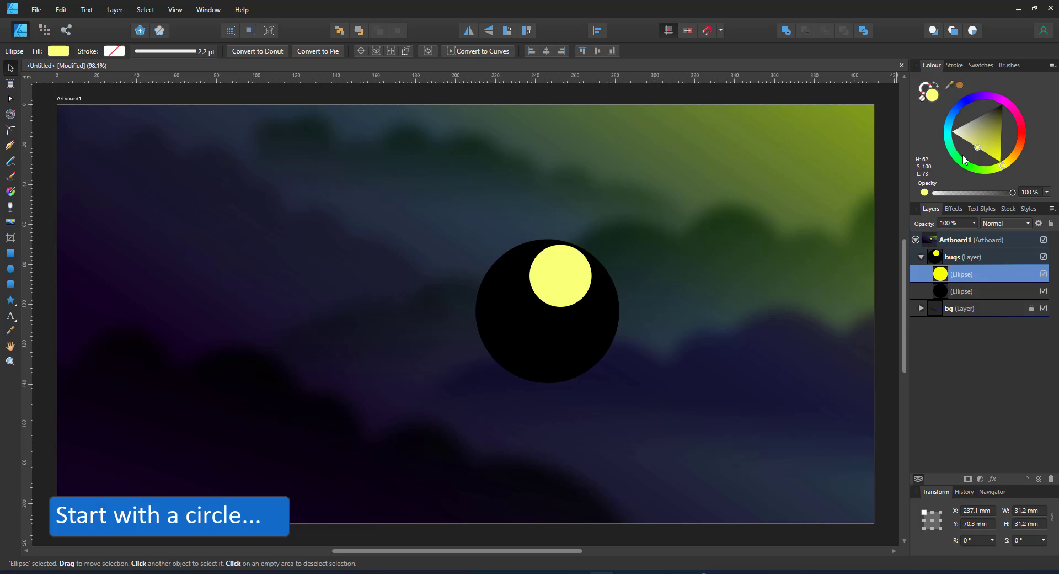
- Give the small circle a linear gradient that fades from white at its top to yellow at its lower edge
{"action": "left_click", "coordinate": [12, 194]}
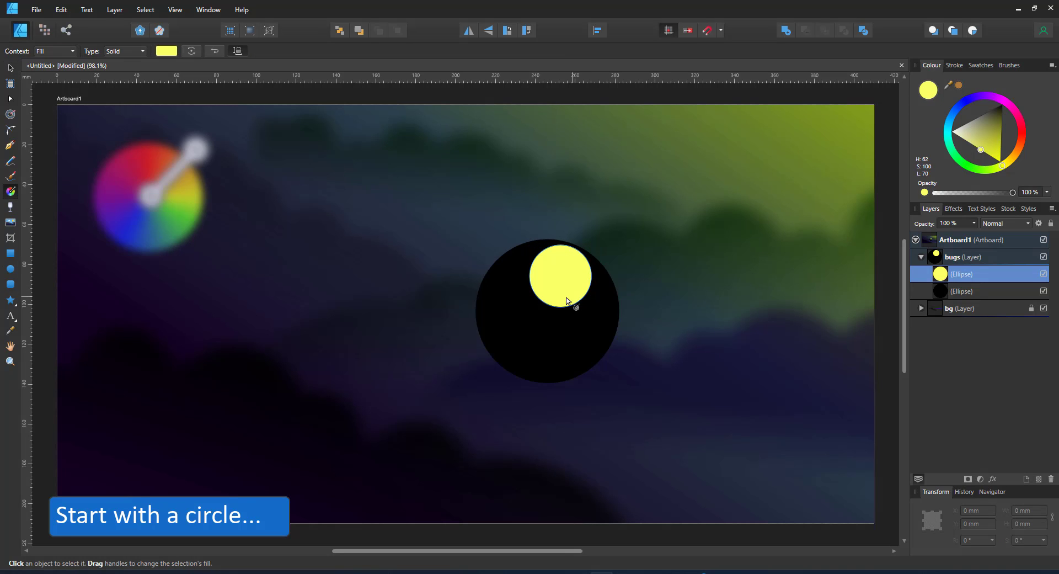
{"action": "left_click_drag", "start_coordinate": [561, 298], "coordinate": [552, 267]}
{"action": "left_click", "coordinate": [952, 131]}
- Apply a radial gradient to the large circle, centred near its upper-left edge and ending in its lower-right part
{"action": "left_click", "coordinate": [568, 331]}
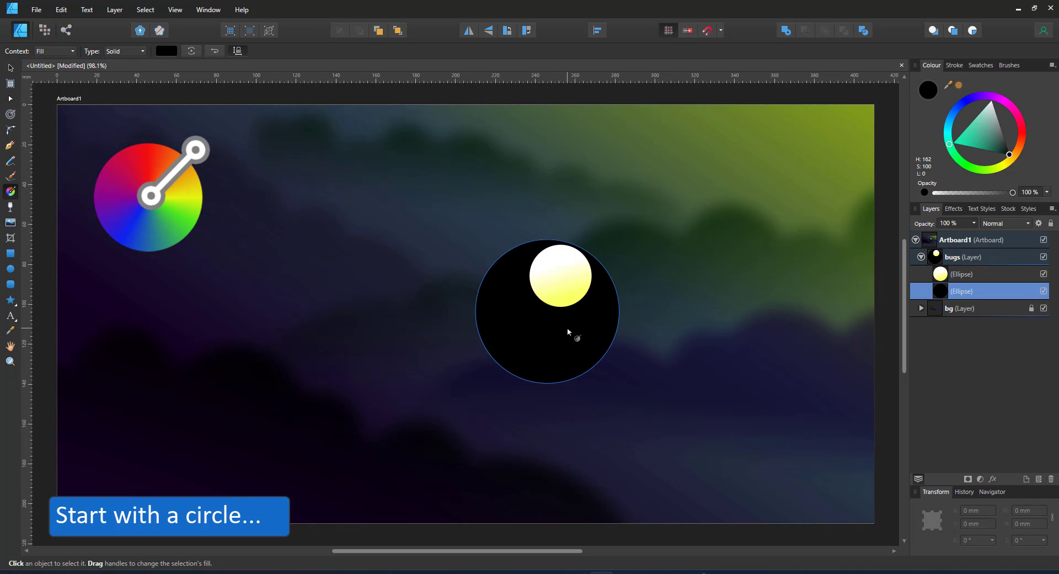
{"action": "left_click", "coordinate": [121, 52]}
{"action": "left_click", "coordinate": [116, 114]}
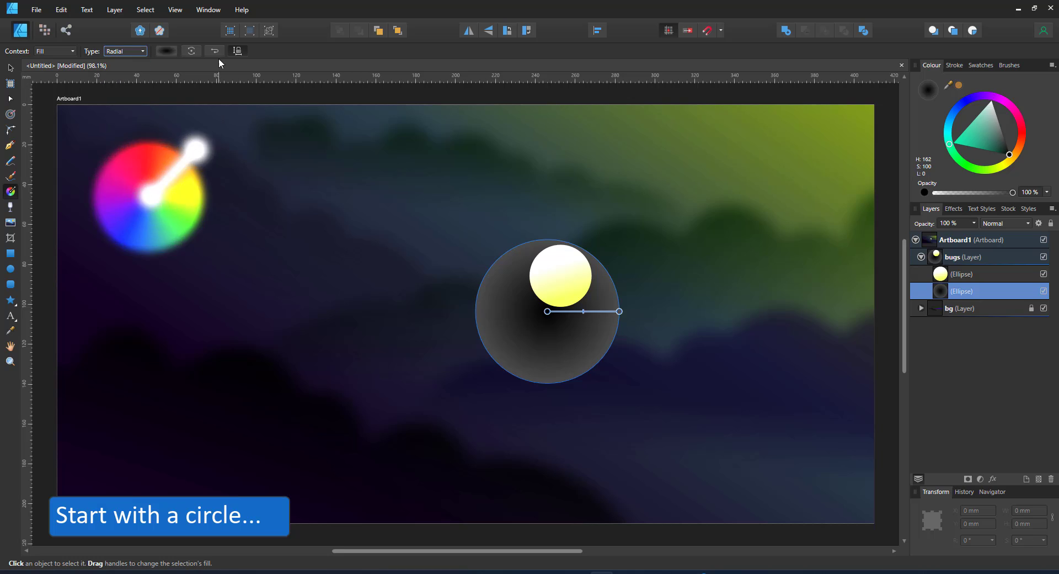
{"action": "left_click_drag", "start_coordinate": [550, 309], "coordinate": [534, 258]}
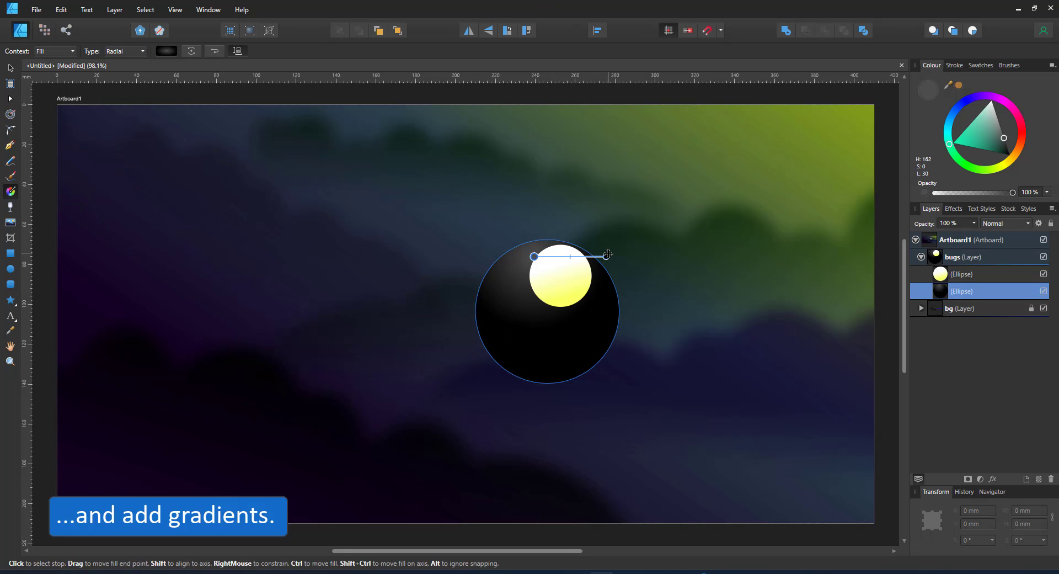
{"action": "left_click_drag", "start_coordinate": [606, 257], "coordinate": [581, 338]}
- Colour the large circle's gradient centre stop with the sampled background green, then shift its hue to 178
{"action": "left_click_drag", "start_coordinate": [957, 89], "coordinate": [827, 146]}
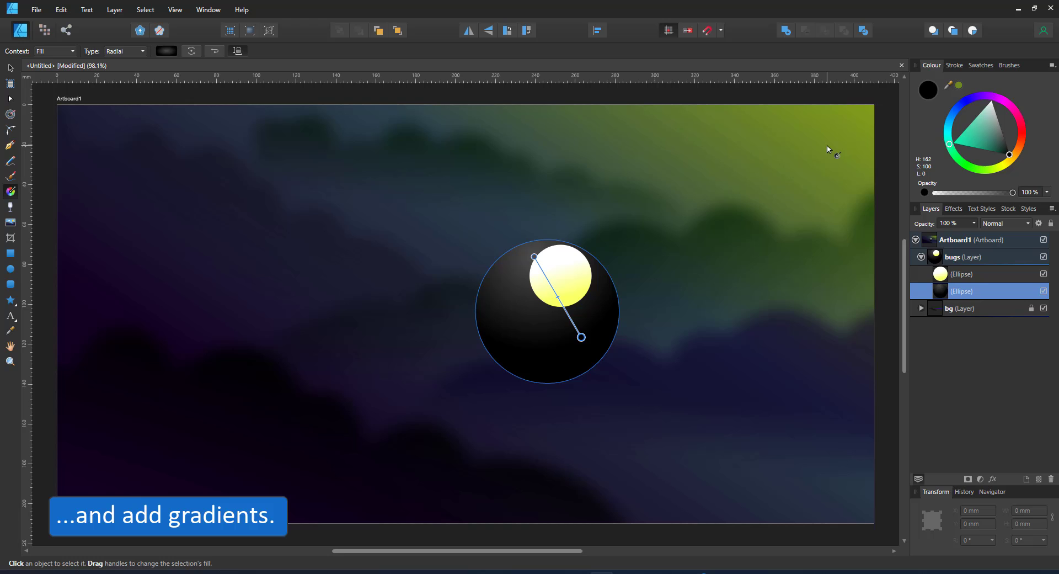
{"action": "left_click", "coordinate": [957, 86]}
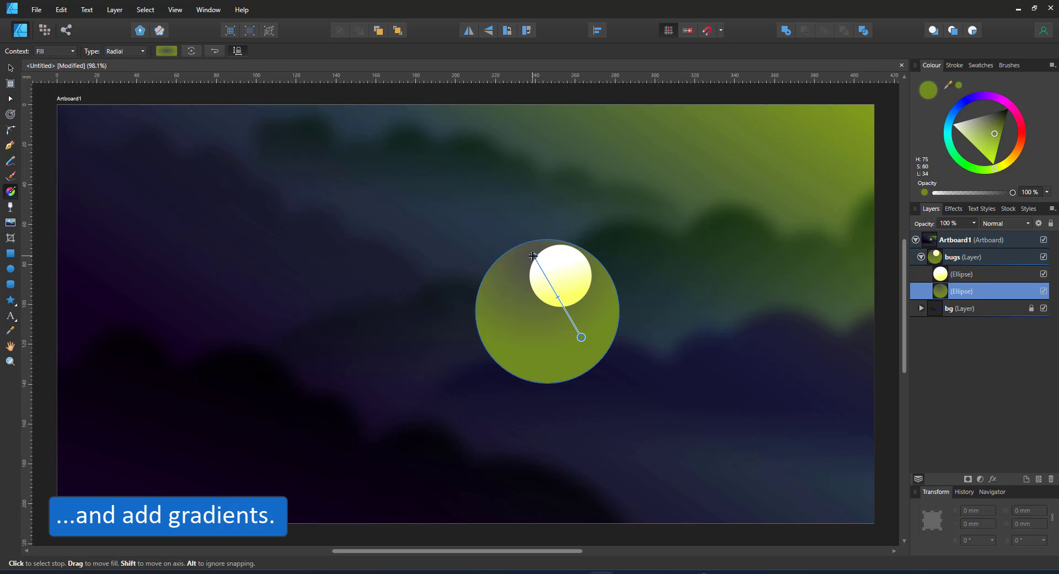
{"action": "key", "text": "ctrl+z"}
{"action": "left_click", "coordinate": [534, 257]}
{"action": "left_click", "coordinate": [958, 84]}
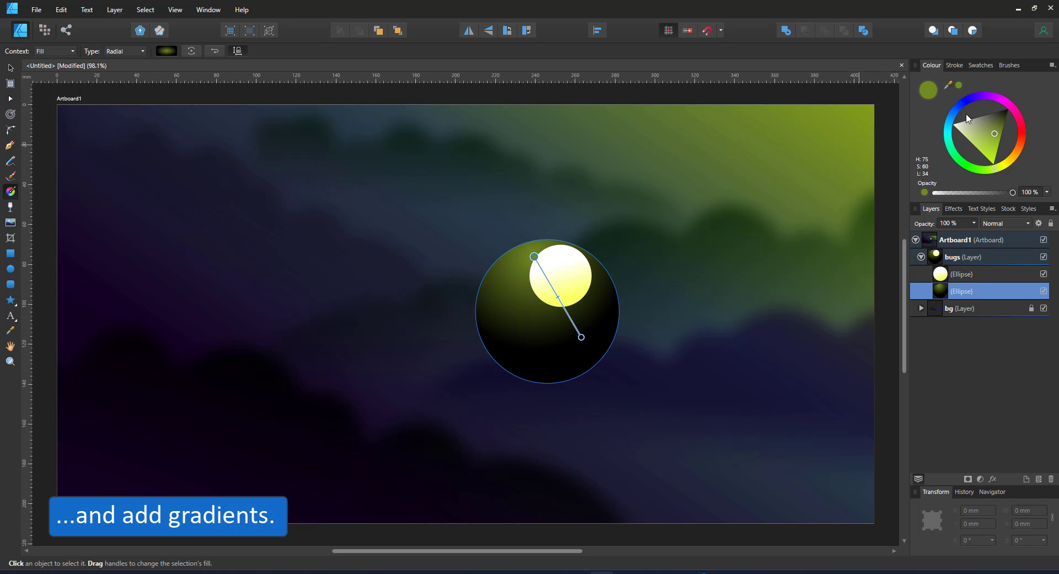
{"action": "left_click_drag", "start_coordinate": [950, 163], "coordinate": [948, 137]}
{"action": "left_click", "coordinate": [9, 67]}
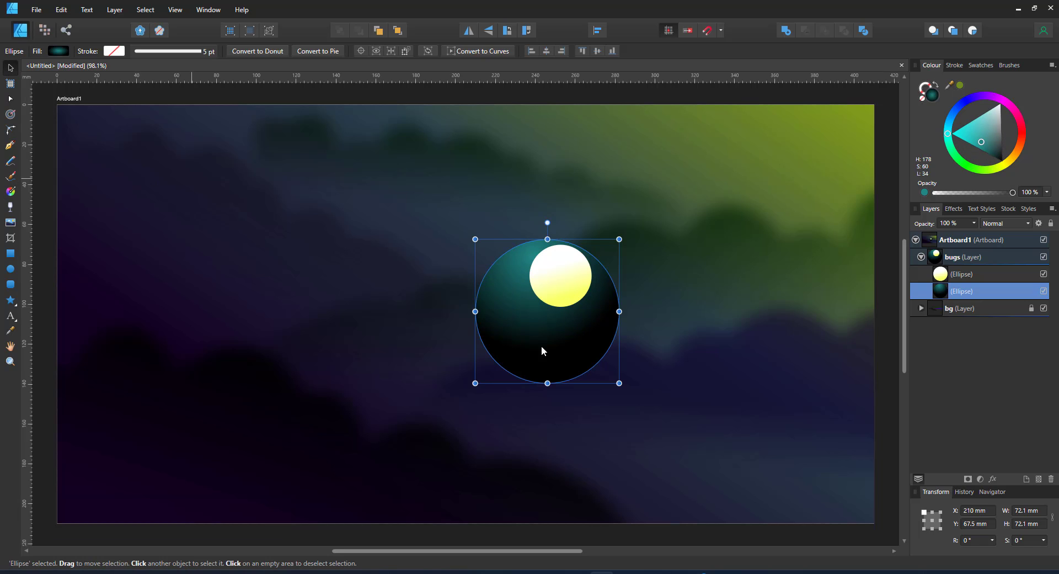
- Add a dark purple middle stop (hue 266) to the large circle's gradient and extend the gradient's end slightly downward
{"action": "left_click", "coordinate": [10, 191]}
{"action": "left_click", "coordinate": [561, 302]}
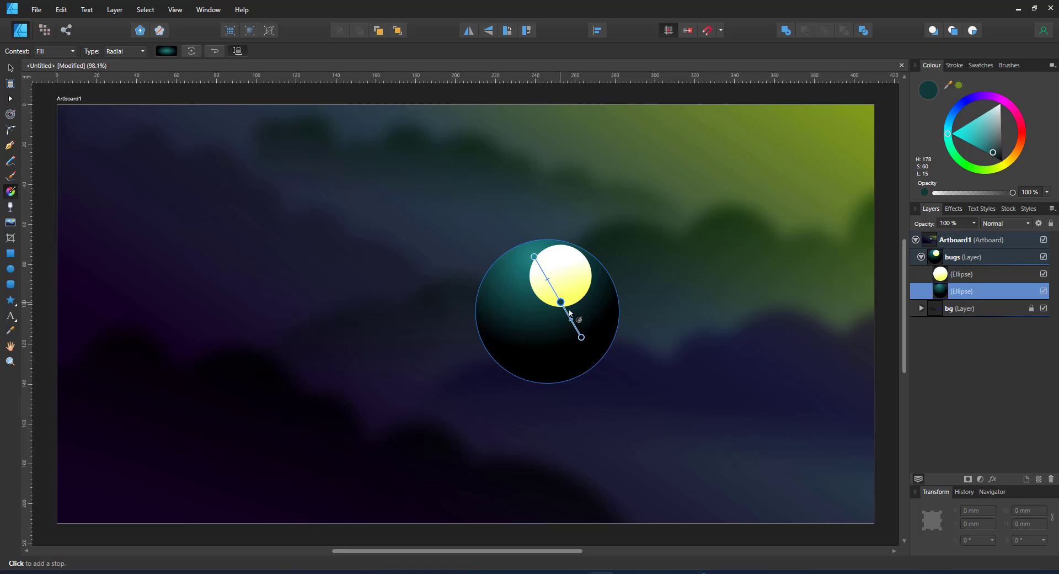
{"action": "left_click", "coordinate": [982, 97]}
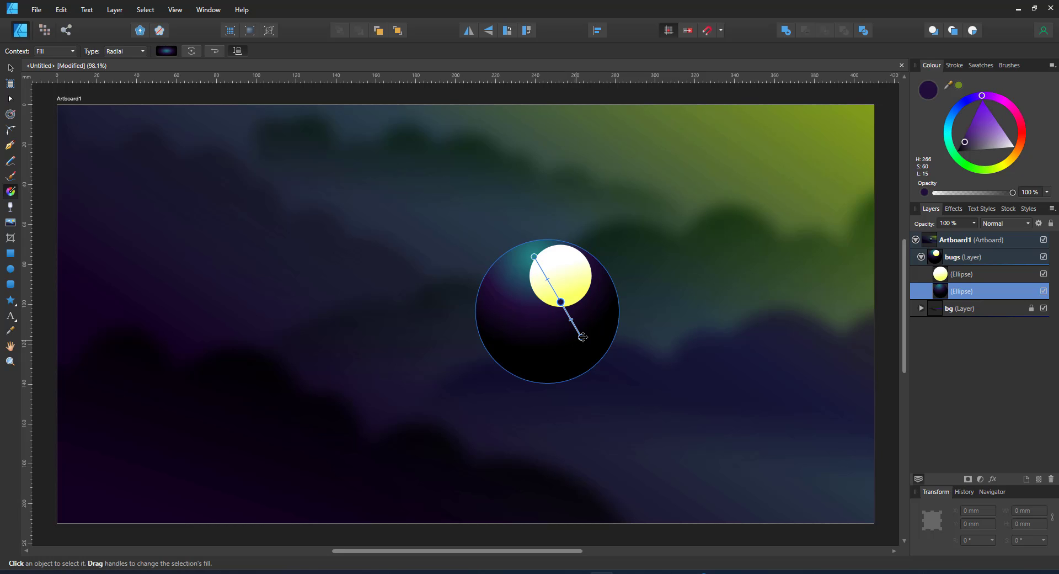
{"action": "left_click_drag", "start_coordinate": [582, 337], "coordinate": [580, 352]}
{"action": "left_click", "coordinate": [6, 72]}
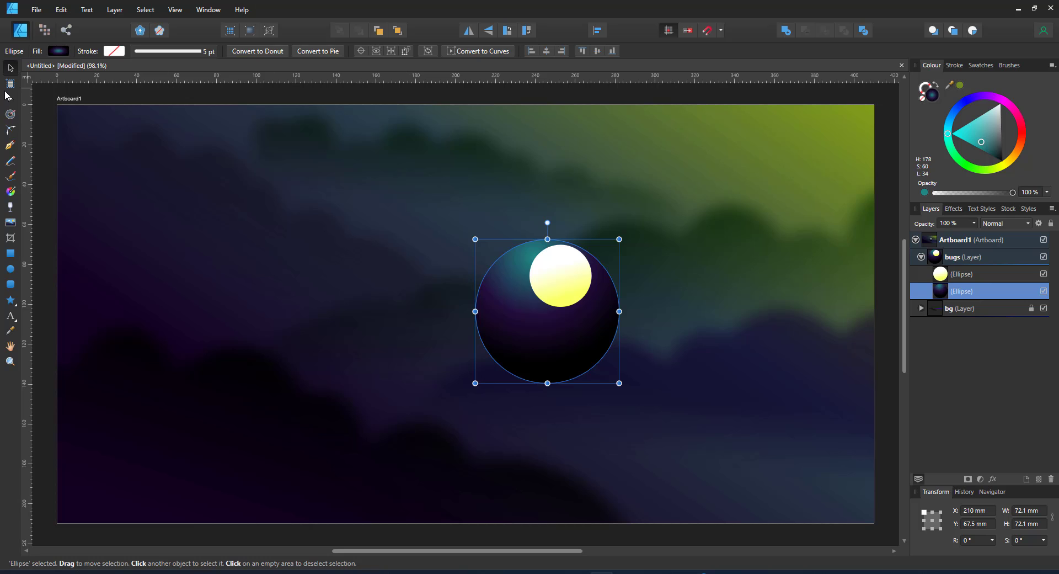
- Move the small circle slightly left and down inside the large circle, then flip the large circle horizontally
{"action": "left_click", "coordinate": [552, 283]}
{"action": "left_click_drag", "start_coordinate": [552, 283], "coordinate": [541, 287]}
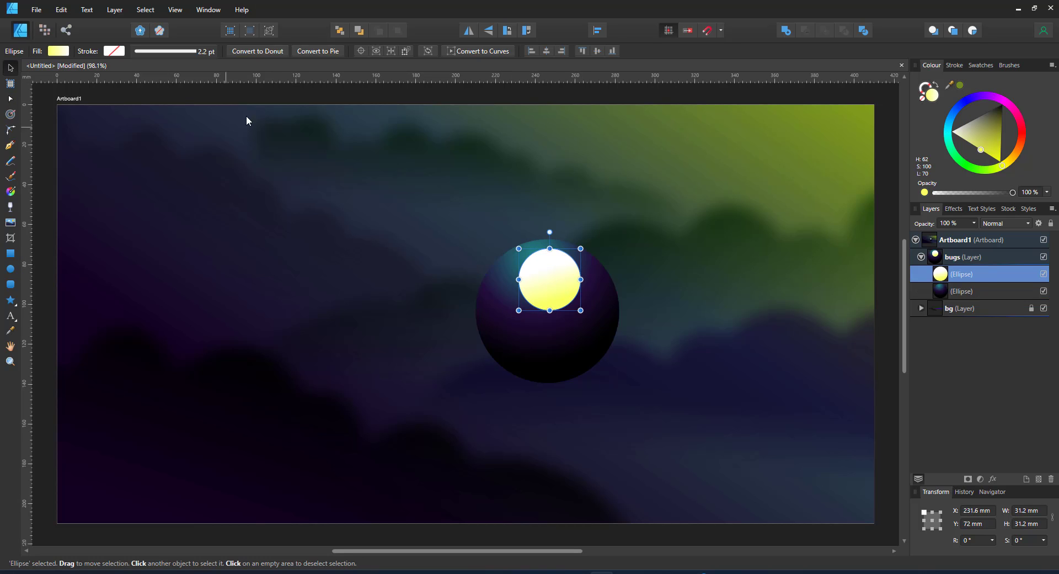
{"action": "left_click", "coordinate": [520, 338], "text": "shift"}
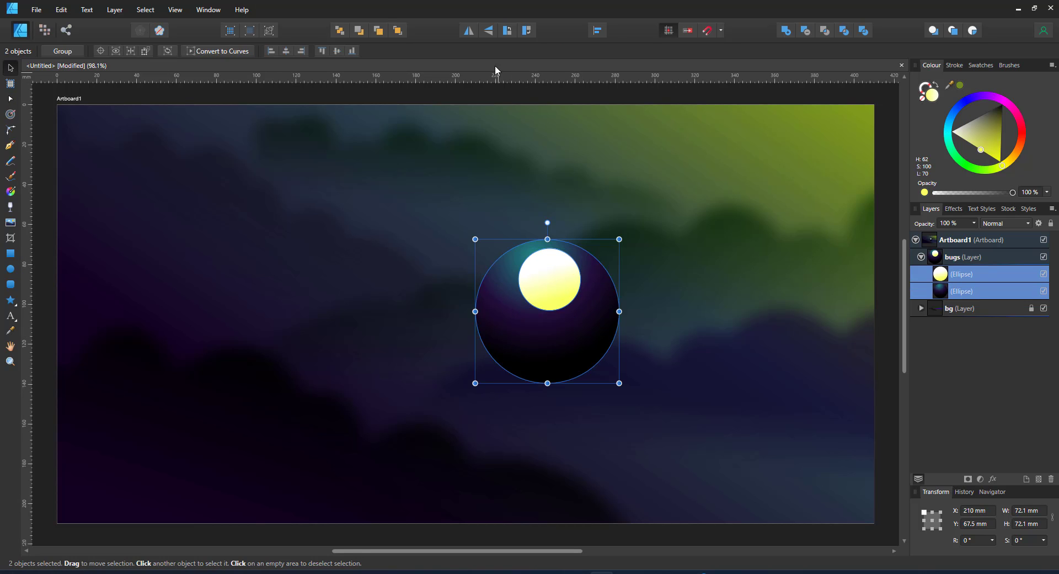
{"action": "left_click", "coordinate": [537, 290], "text": "shift"}
{"action": "left_click", "coordinate": [469, 30]}
- Convert the small circle to curves and redraw the large circle's gradient from its upper-left part to near its lower edge
{"action": "left_click", "coordinate": [966, 274]}
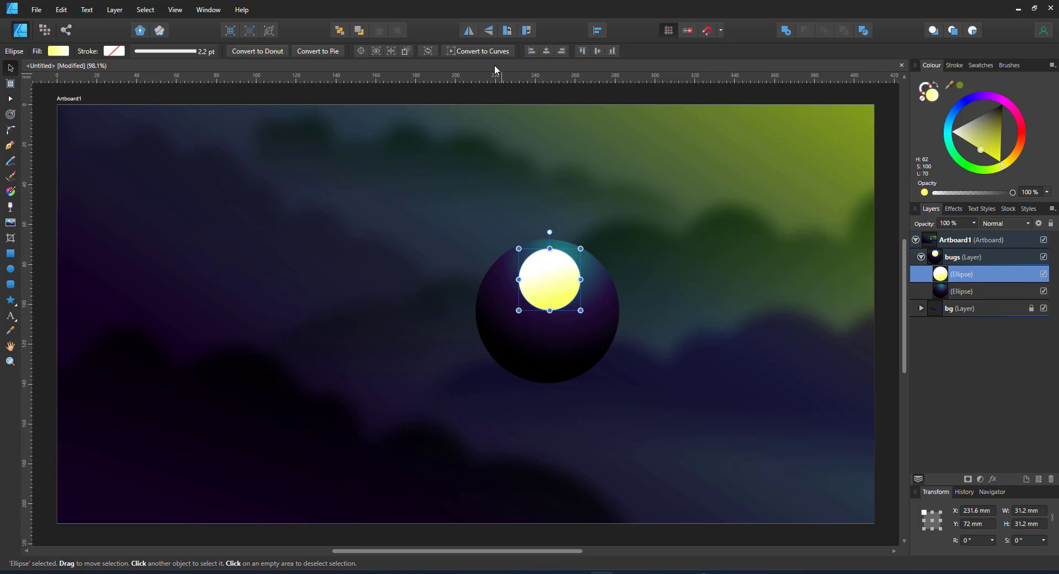
{"action": "left_click", "coordinate": [484, 52]}
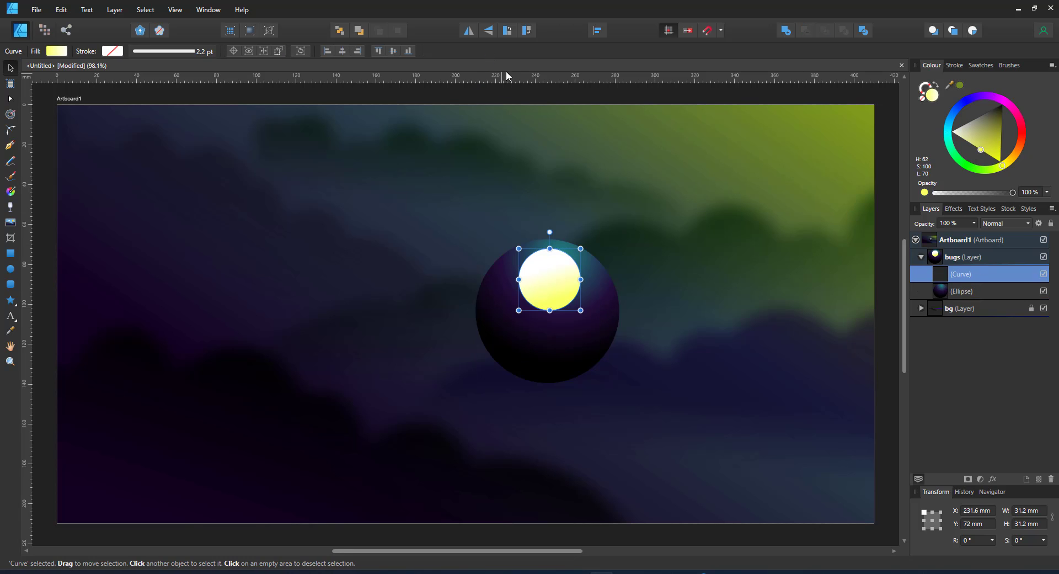
{"action": "left_click", "coordinate": [522, 336]}
{"action": "left_click", "coordinate": [10, 192]}
{"action": "left_click_drag", "start_coordinate": [538, 264], "coordinate": [569, 360]}
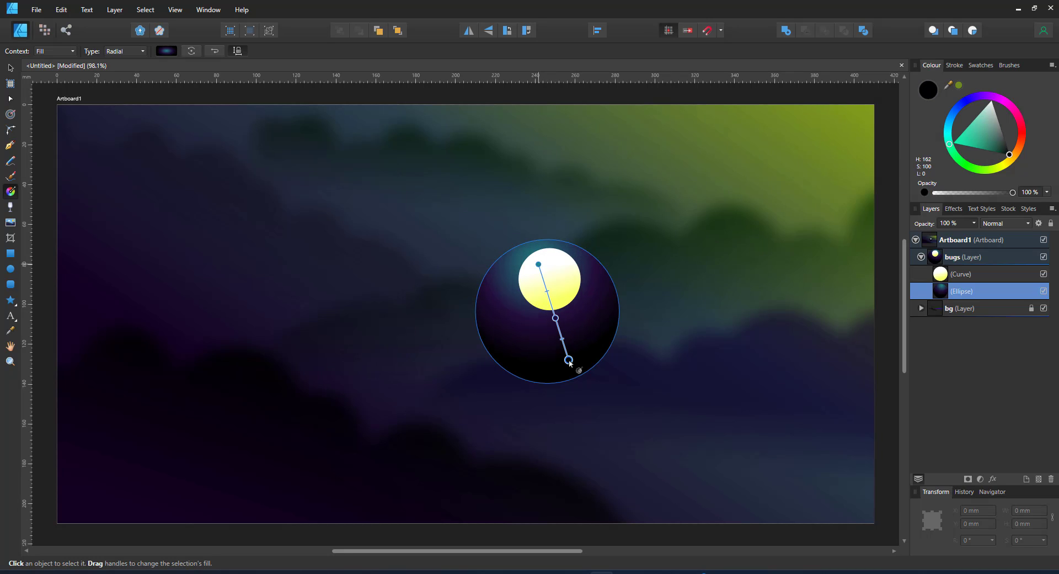
- Convert the large circle to curves and reshape it into a lopsided body, its right side stretched outward and its left side pulled in
{"action": "left_click", "coordinate": [10, 98]}
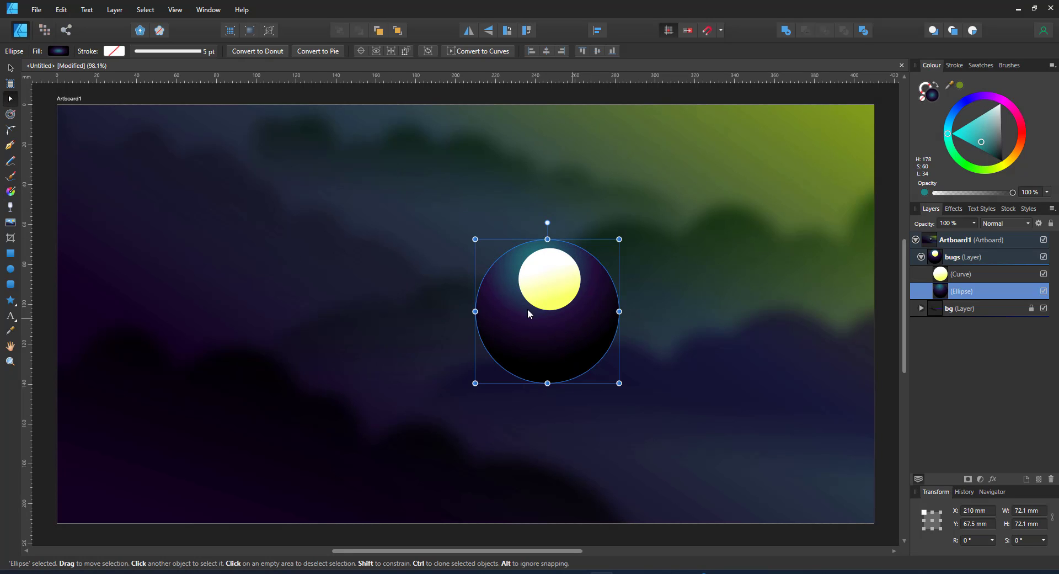
{"action": "left_click", "coordinate": [473, 54]}
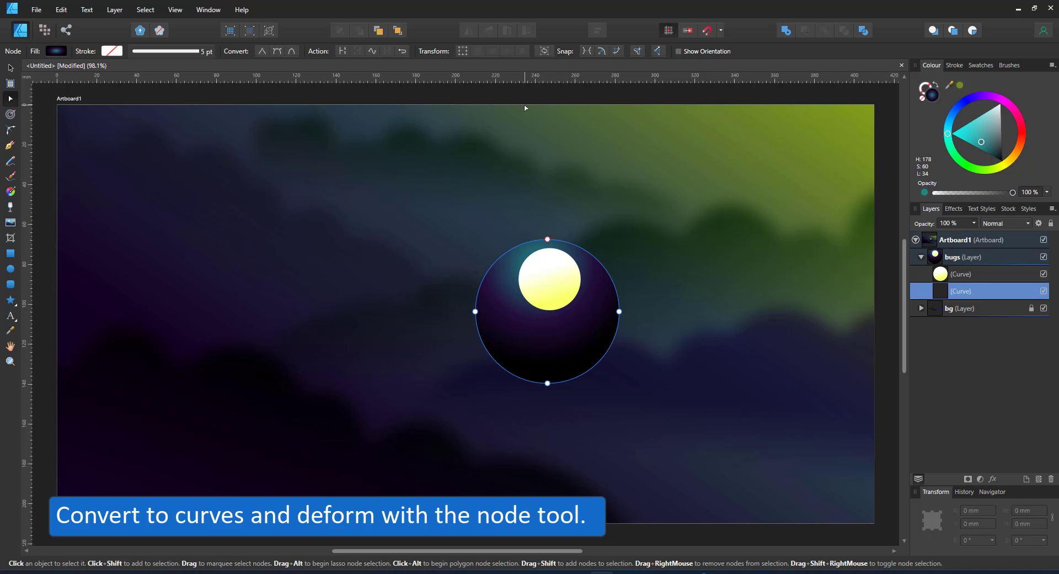
{"action": "left_click_drag", "start_coordinate": [619, 312], "coordinate": [646, 324]}
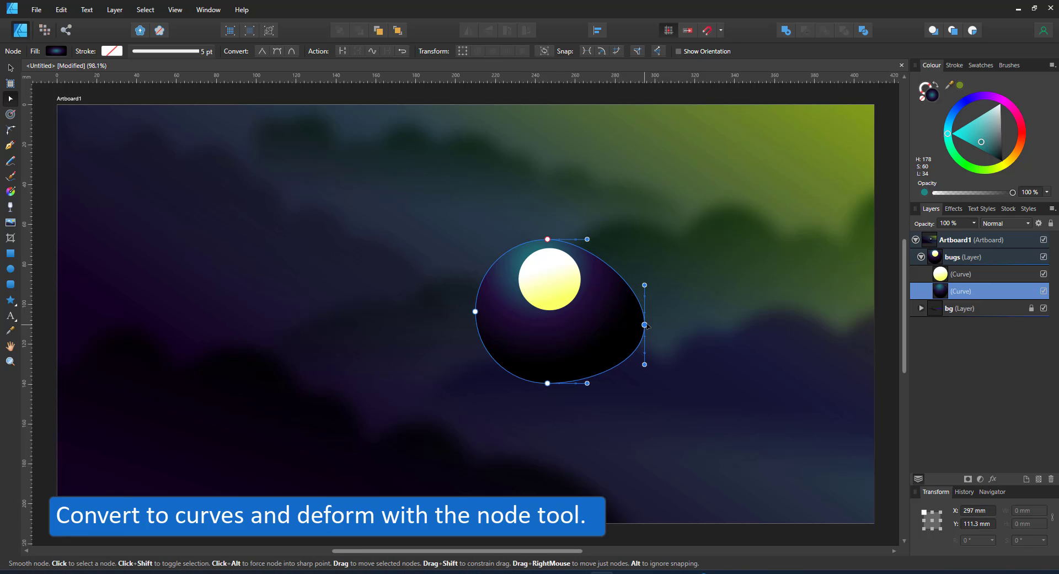
{"action": "left_click_drag", "start_coordinate": [475, 311], "coordinate": [488, 324]}
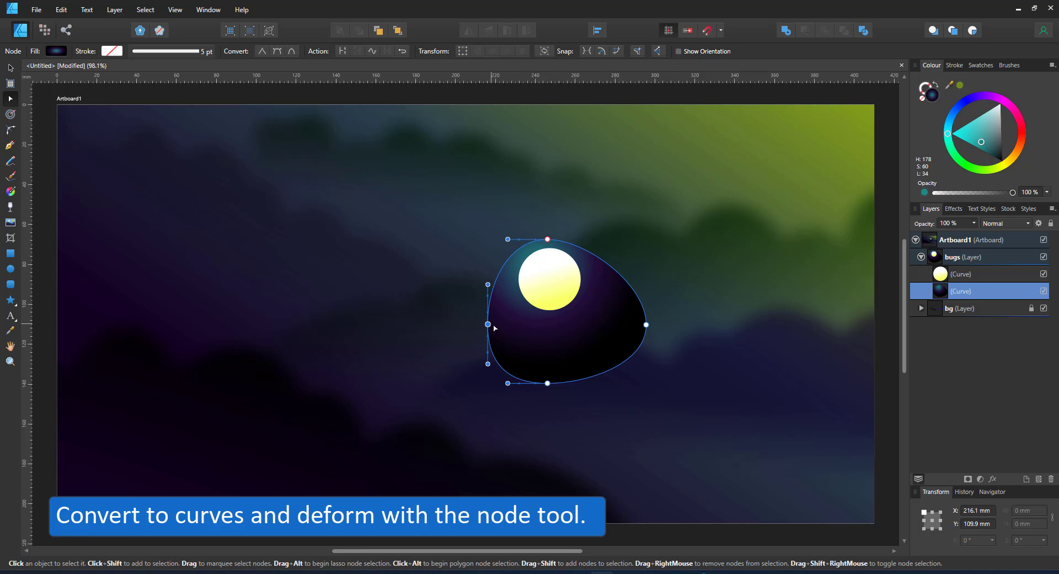
{"action": "left_click_drag", "start_coordinate": [509, 239], "coordinate": [544, 236]}
- Reshape the small circle into a pointed eye about 38 mm wide and tilt it 4.9° in the body's upper part
{"action": "left_click", "coordinate": [546, 297]}
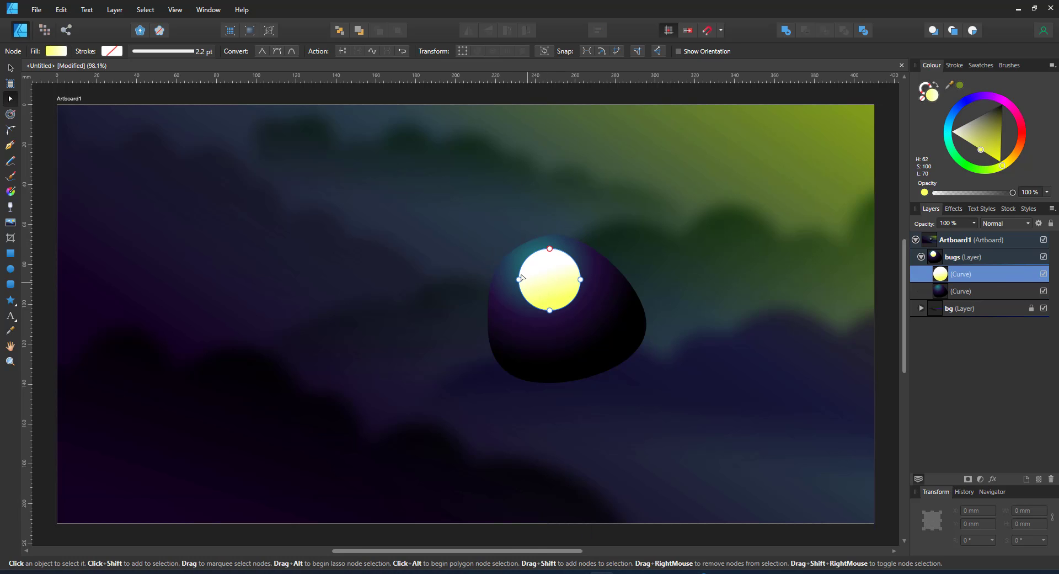
{"action": "left_click_drag", "start_coordinate": [520, 279], "coordinate": [505, 311]}
{"action": "left_click", "coordinate": [6, 67]}
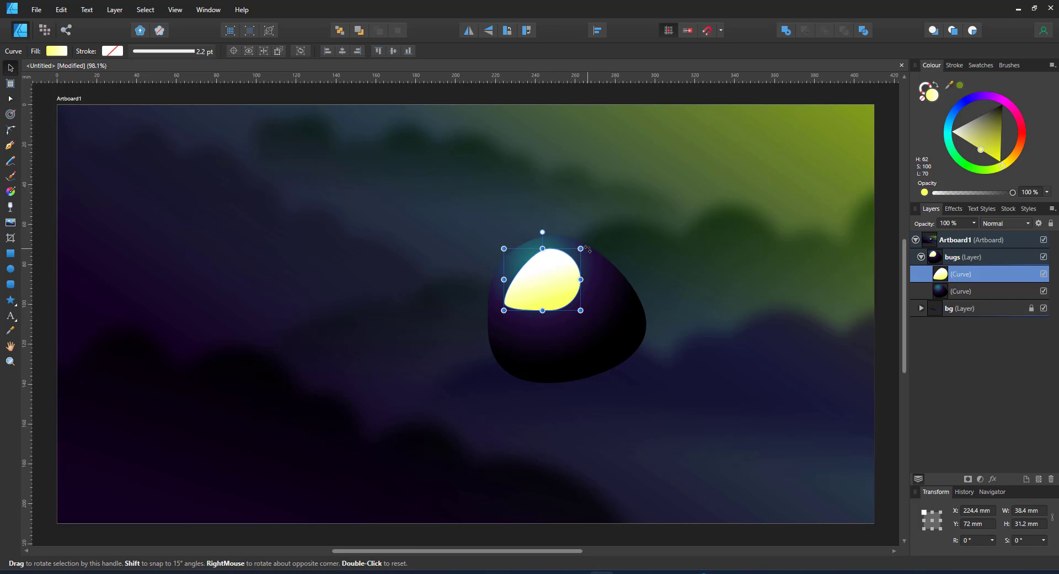
{"action": "left_click_drag", "start_coordinate": [585, 251], "coordinate": [581, 248]}
{"action": "left_click_drag", "start_coordinate": [554, 282], "coordinate": [565, 275]}
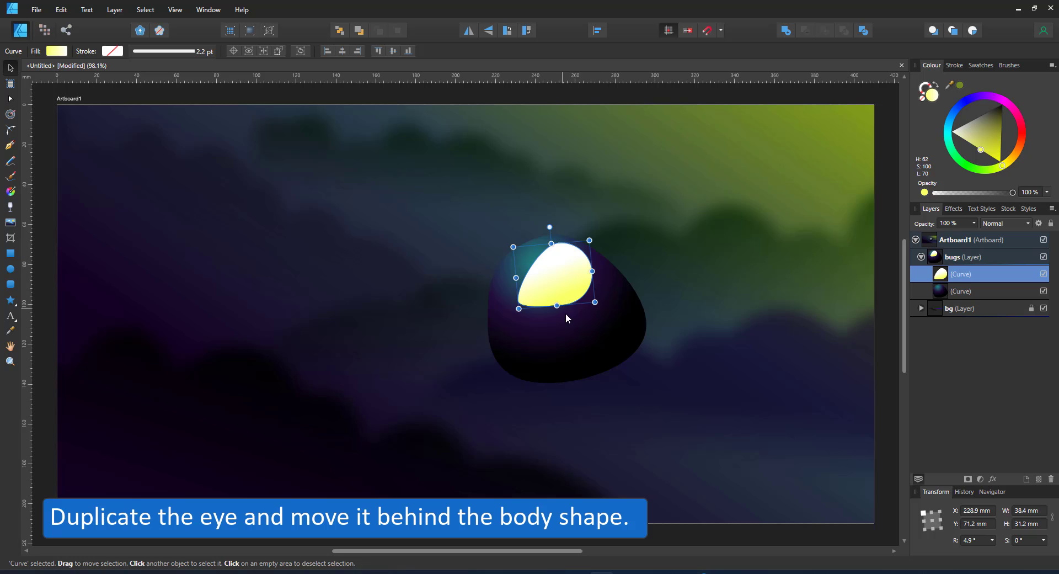
- Duplicate the eye, narrow the copy to about 34 mm and place it behind the body's left edge
{"action": "key", "text": "ctrl+j"}
{"action": "left_click_drag", "start_coordinate": [578, 289], "coordinate": [475, 256]}
{"action": "key", "text": "a"}
{"action": "key", "text": "ctrl+bracketleft"}
{"action": "key", "text": "ctrl+bracketleft"}
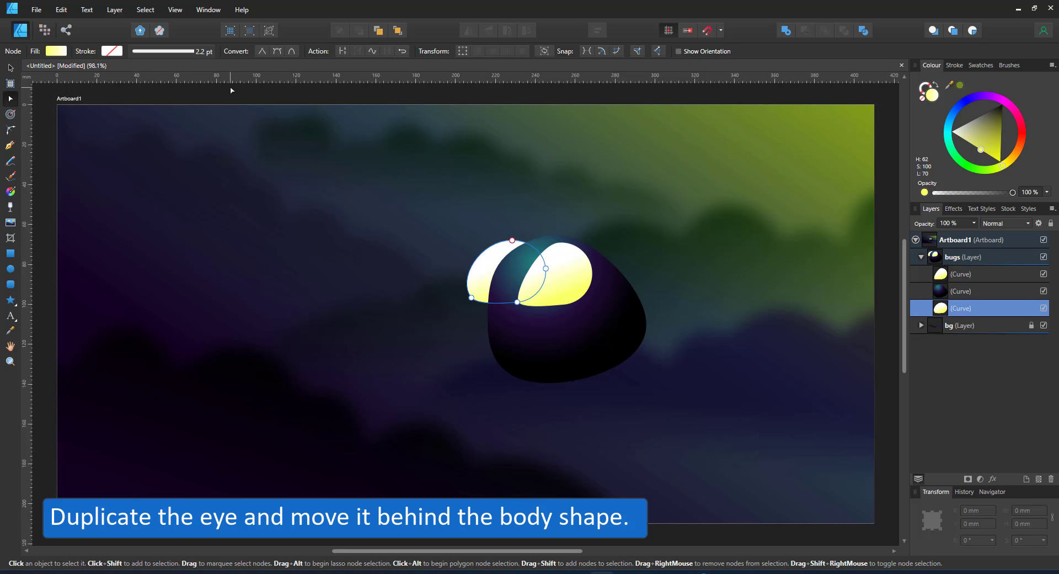
{"action": "key", "text": "v"}
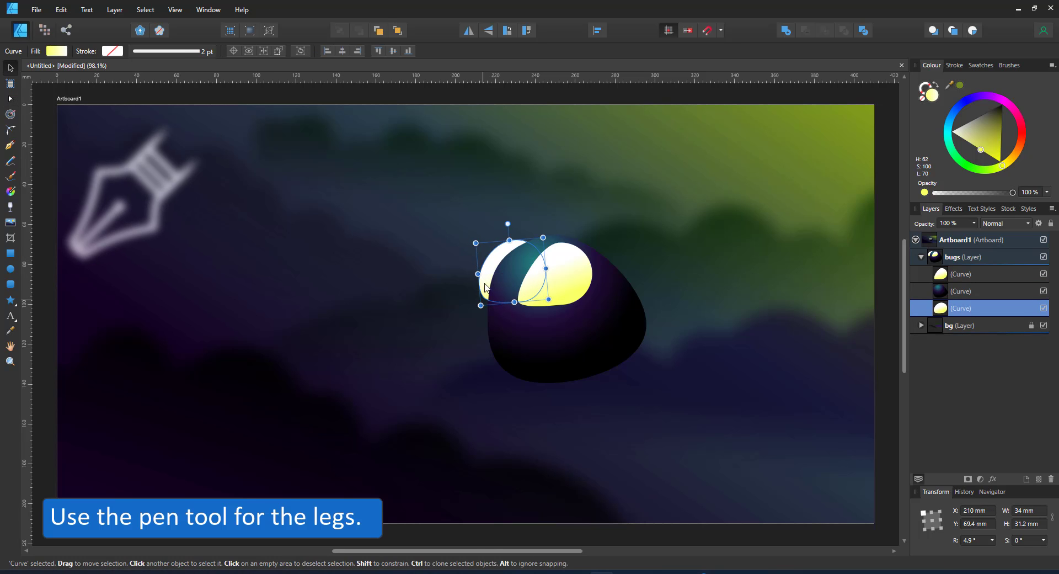
{"action": "left_click_drag", "start_coordinate": [485, 287], "coordinate": [482, 292]}
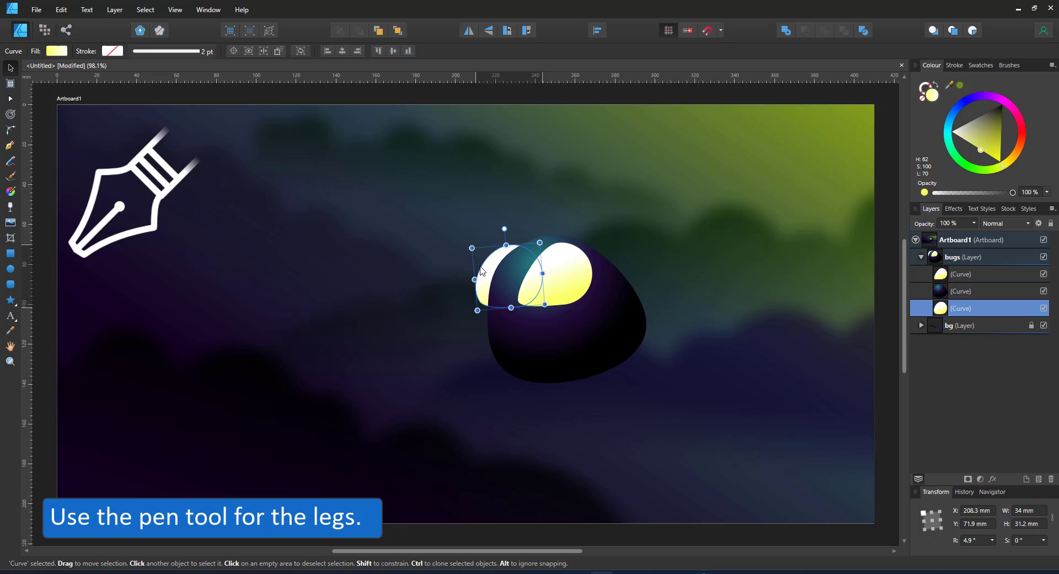
- Draw a zigzag leg of three straight segments, about 61 mm tall, below the body's lower-right edge with the Pen tool
{"action": "left_click", "coordinate": [10, 147]}
{"action": "left_click", "coordinate": [621, 364]}
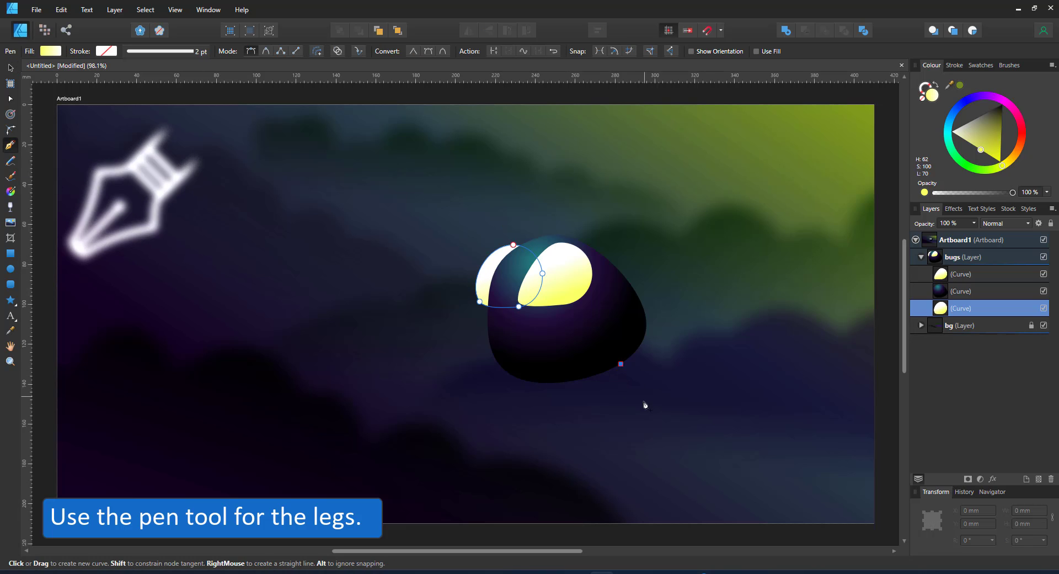
{"action": "left_click", "coordinate": [634, 409]}
{"action": "left_click", "coordinate": [623, 453]}
{"action": "left_click", "coordinate": [636, 485]}
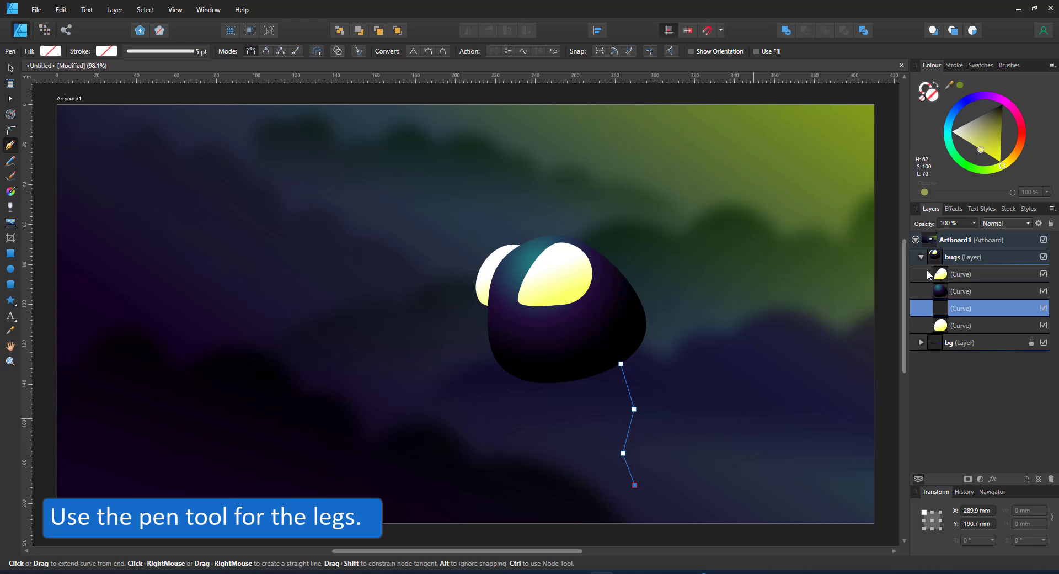
- Give the leg a black stroke 8 pt wide
{"action": "left_click_drag", "start_coordinate": [982, 128], "coordinate": [938, 91]}
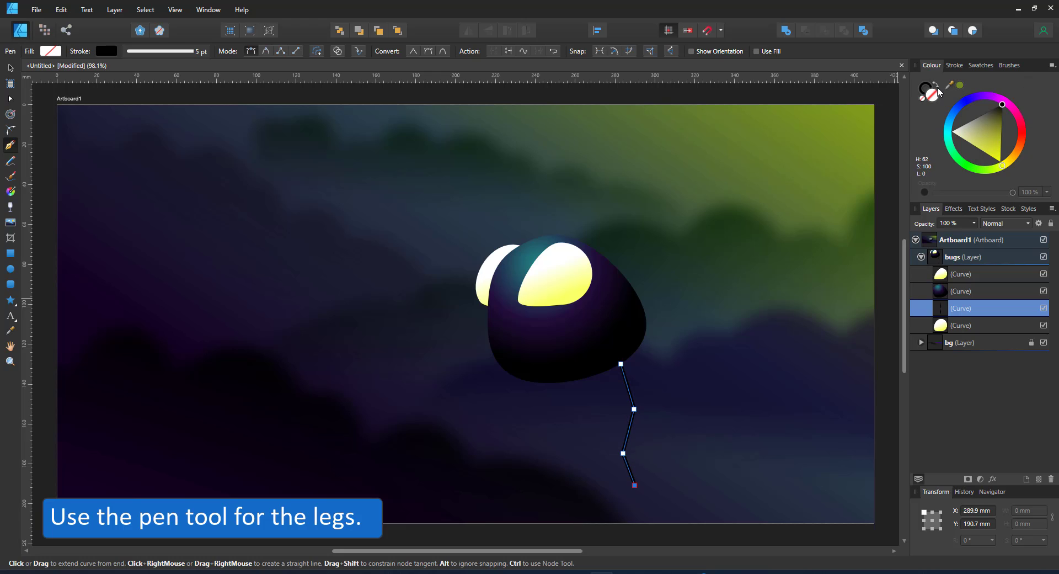
{"action": "left_click", "coordinate": [187, 56]}
{"action": "left_click", "coordinate": [208, 92]}
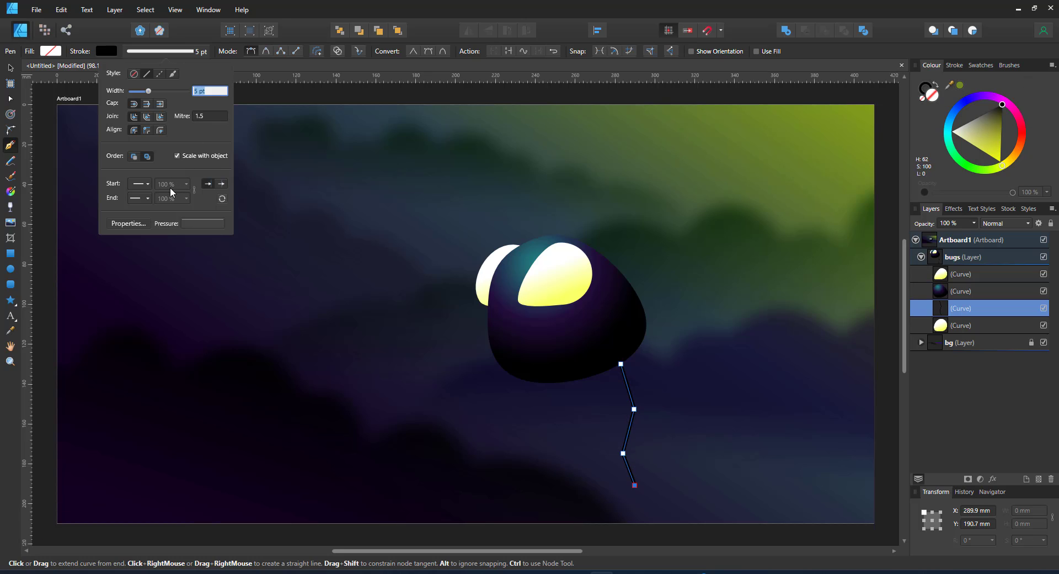
{"action": "type", "text": "8"}
{"action": "key", "text": "Return"}
{"action": "left_click", "coordinate": [11, 69]}
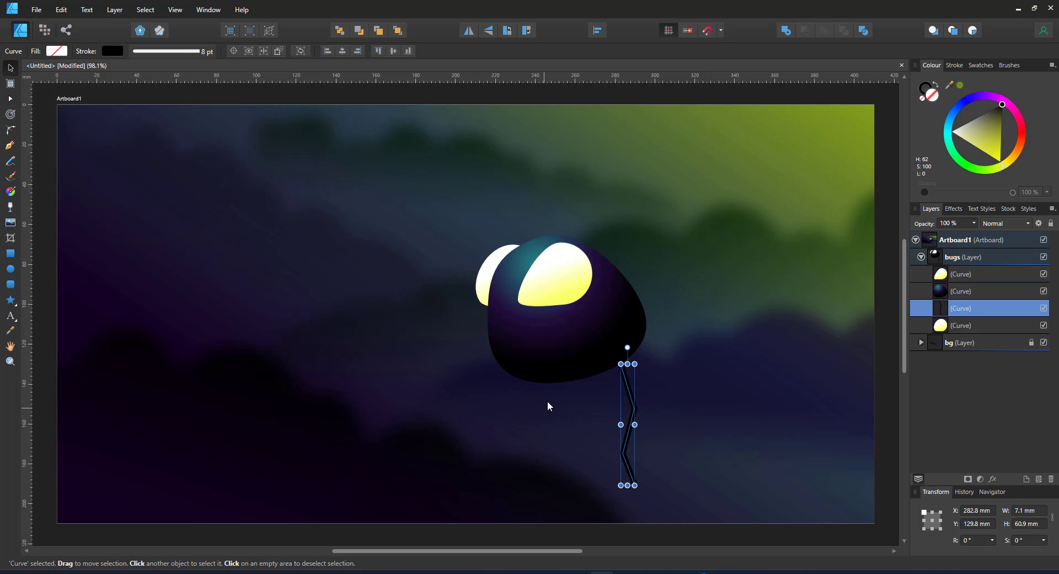
- Tuck the leg up under the body, shorten it to about 53 mm and duplicate it into three fanned legs, the middle one rotated 15.3°
{"action": "left_click_drag", "start_coordinate": [625, 399], "coordinate": [618, 388]}
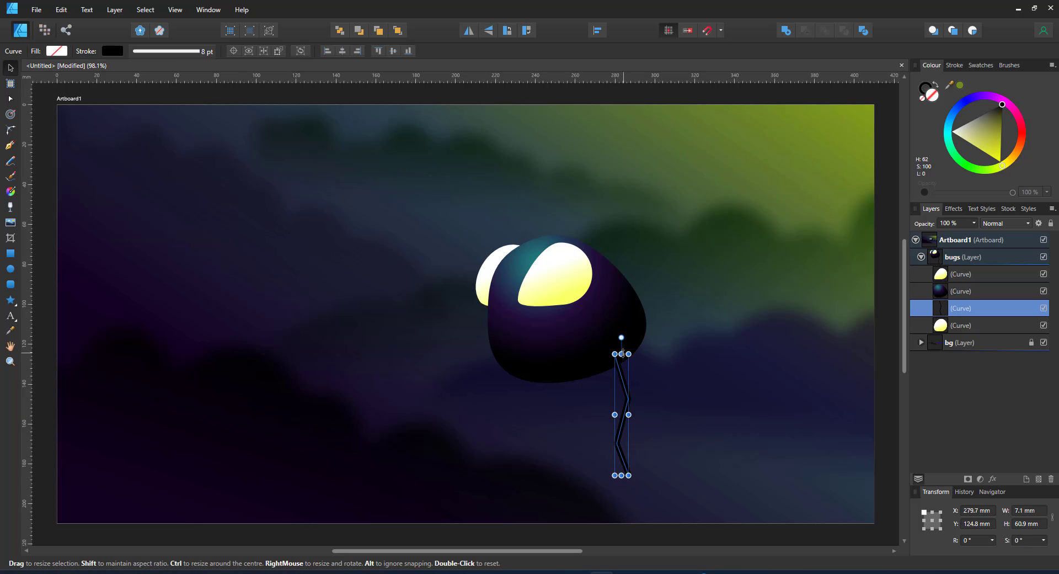
{"action": "left_click_drag", "start_coordinate": [622, 354], "coordinate": [617, 378]}
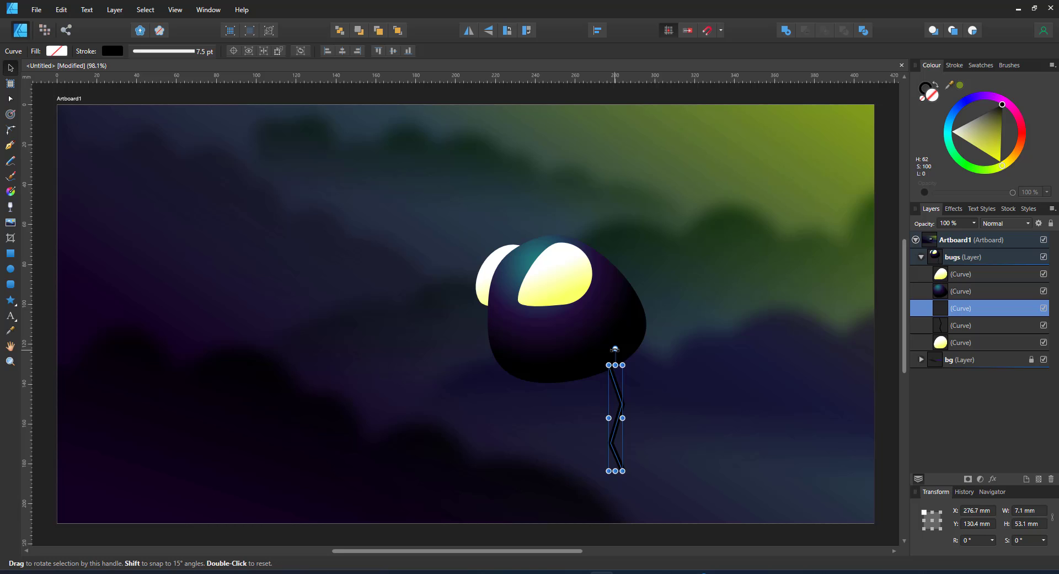
{"action": "left_click_drag", "start_coordinate": [615, 349], "coordinate": [616, 340]}
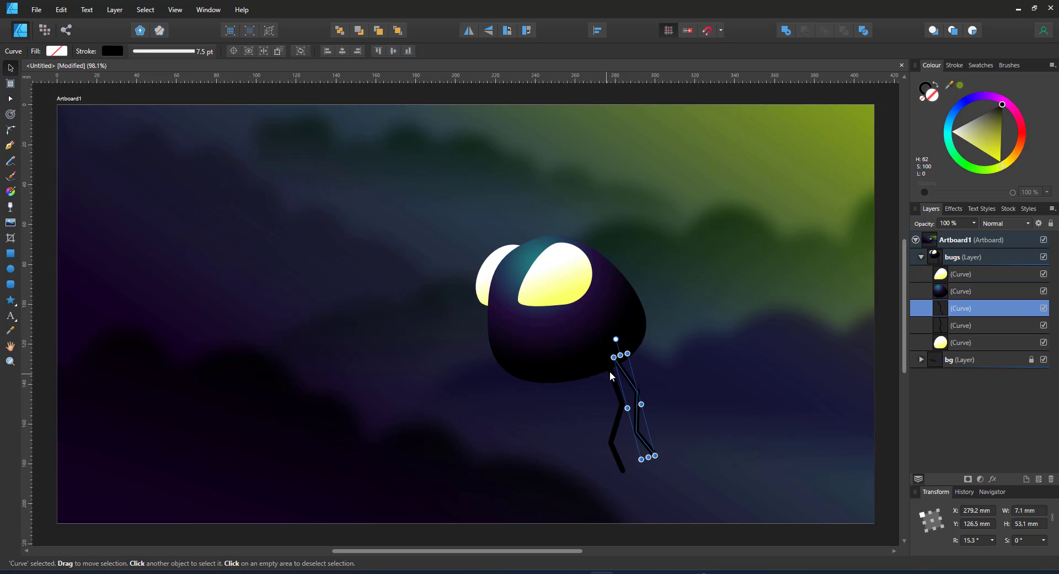
{"action": "key", "text": "ctrl+j"}
{"action": "left_click", "coordinate": [650, 449]}
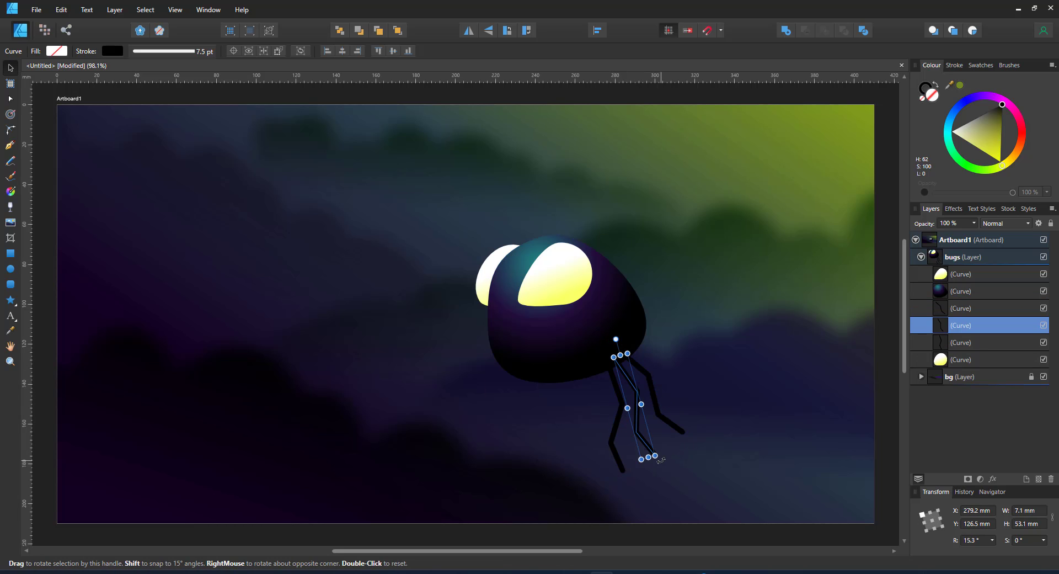
- Duplicate the three legs, mirror the copies horizontally and place them beneath the body's left side
{"action": "left_click", "coordinate": [616, 396]}
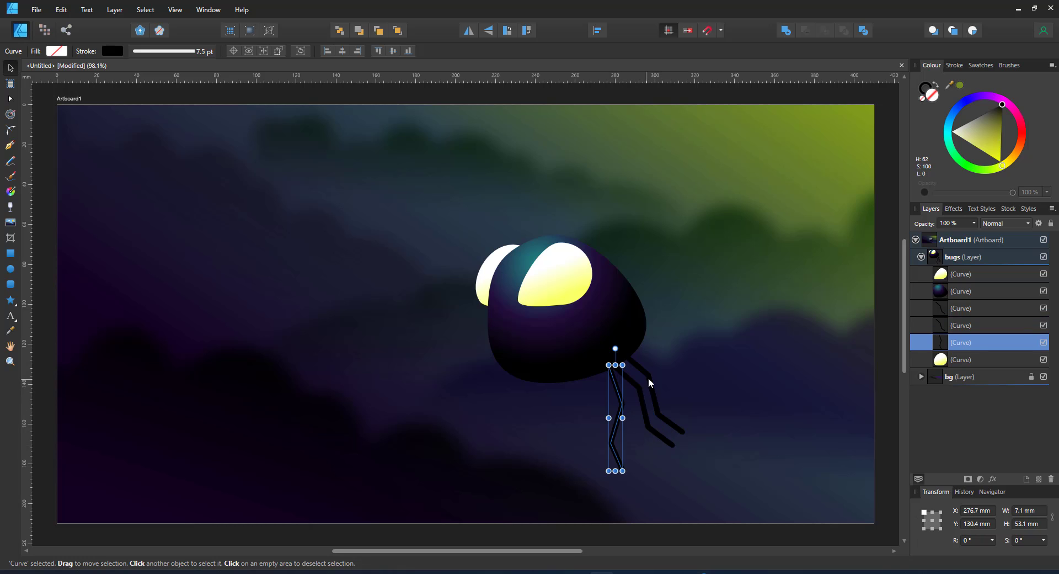
{"action": "left_click", "coordinate": [650, 376], "text": "shift"}
{"action": "left_click", "coordinate": [641, 391], "text": "shift"}
{"action": "key", "text": "ctrl+j"}
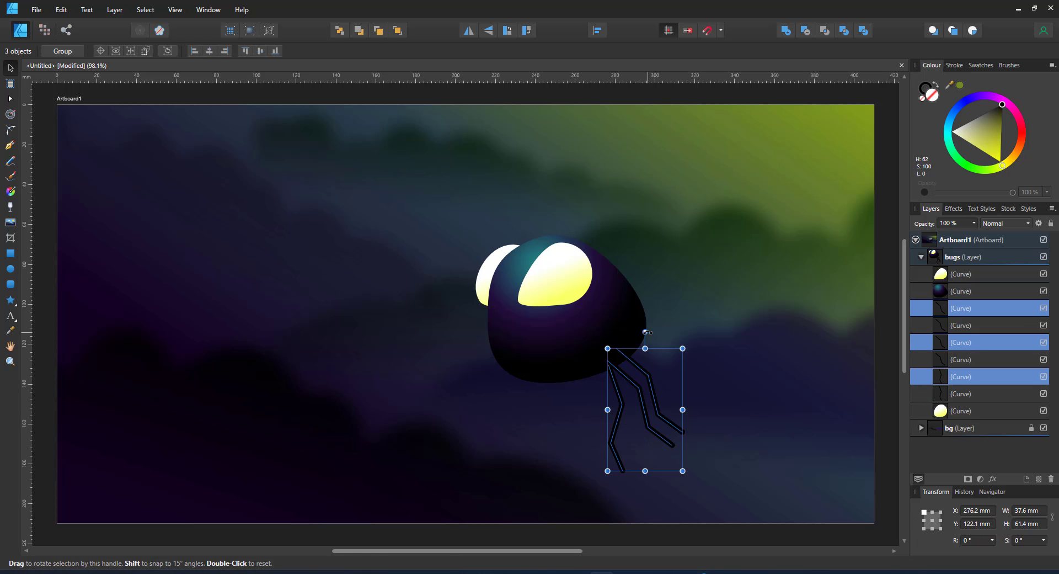
{"action": "left_click_drag", "start_coordinate": [647, 332], "coordinate": [587, 389]}
{"action": "key", "text": "ctrl+z"}
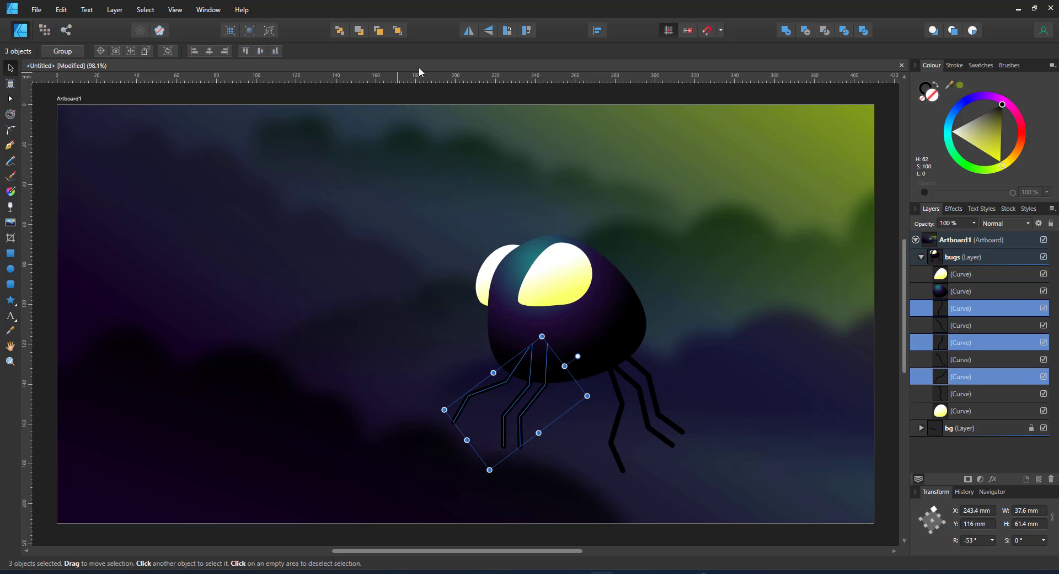
{"action": "left_click", "coordinate": [468, 33]}
{"action": "left_click_drag", "start_coordinate": [422, 357], "coordinate": [480, 341]}
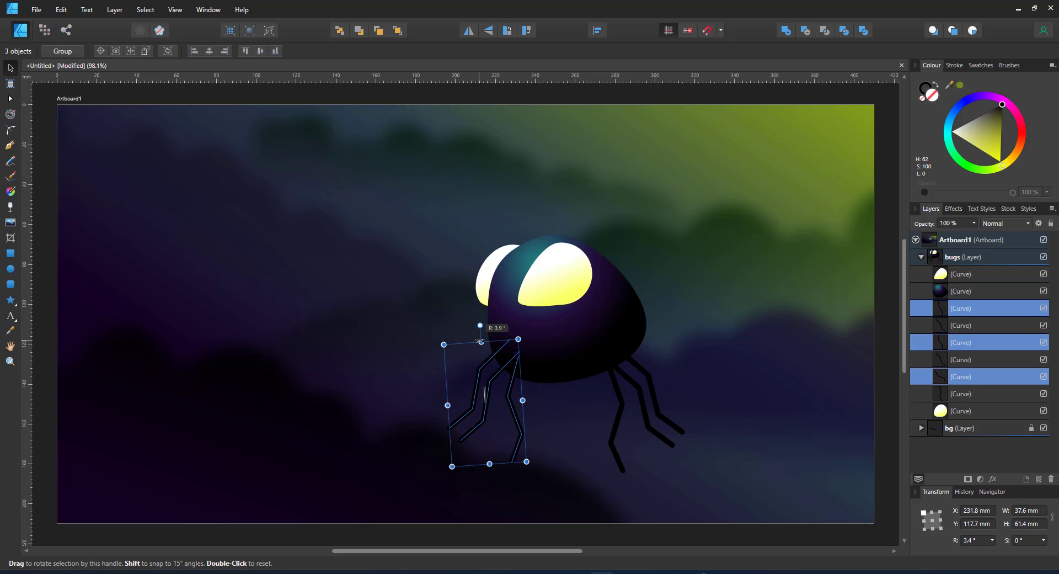
- Shrink the mirrored legs to about 29 by 48 mm, thicken their stroke slightly and tilt them 9.7°
{"action": "left_click_drag", "start_coordinate": [448, 405], "coordinate": [466, 399]}
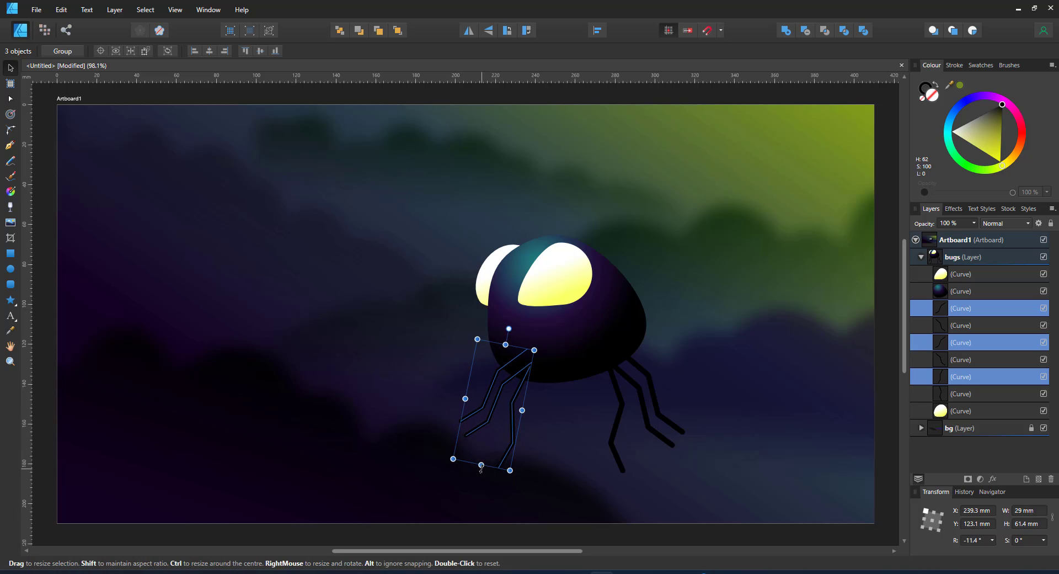
{"action": "left_click_drag", "start_coordinate": [482, 466], "coordinate": [504, 452]}
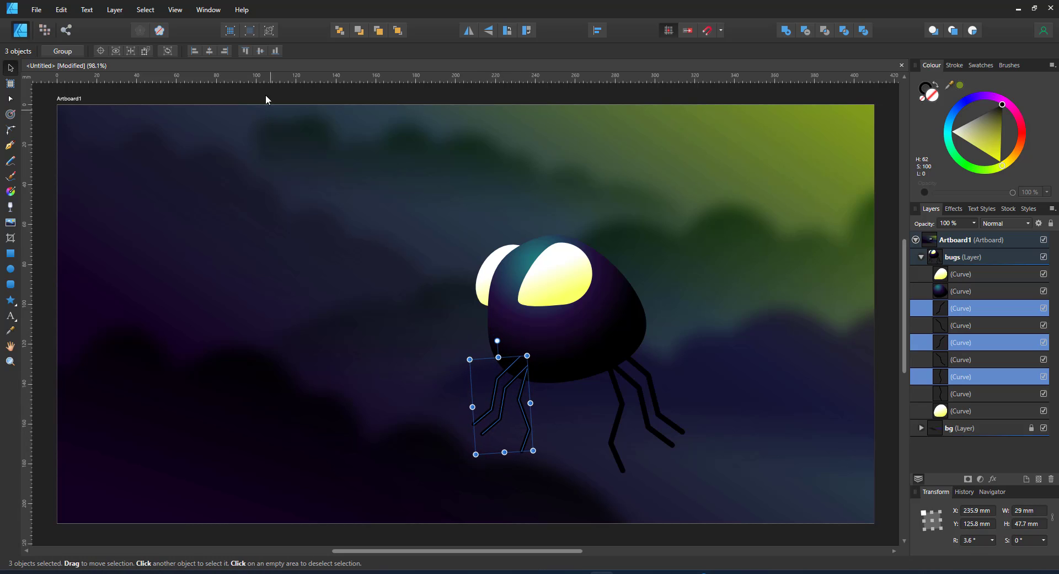
{"action": "left_click", "coordinate": [9, 145]}
{"action": "left_click", "coordinate": [204, 51]}
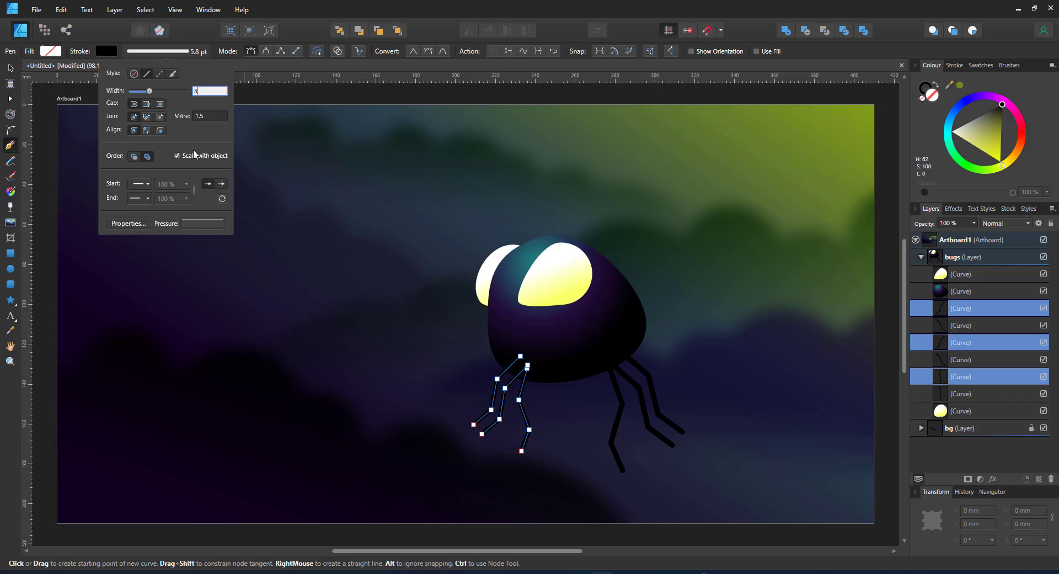
{"action": "left_click", "coordinate": [9, 68]}
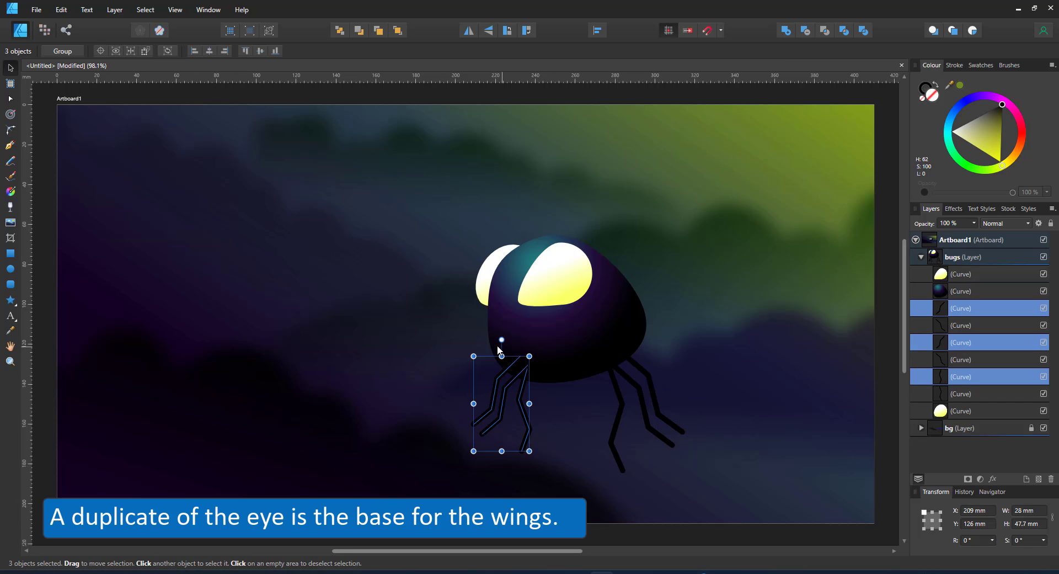
{"action": "left_click_drag", "start_coordinate": [501, 340], "coordinate": [491, 341]}
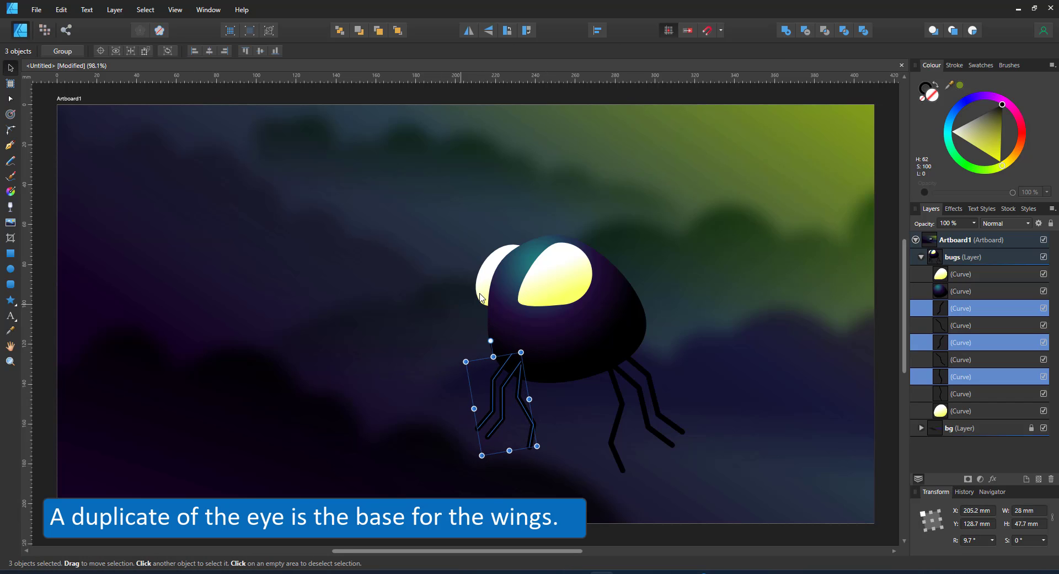
- Duplicate the front eye above the body's right side, enlarge it to about 70 by 49 mm and stretch its tip into a wing shape
{"action": "left_click", "coordinate": [572, 280]}
{"action": "left_click_drag", "start_coordinate": [561, 288], "coordinate": [643, 266], "text": "ctrl"}
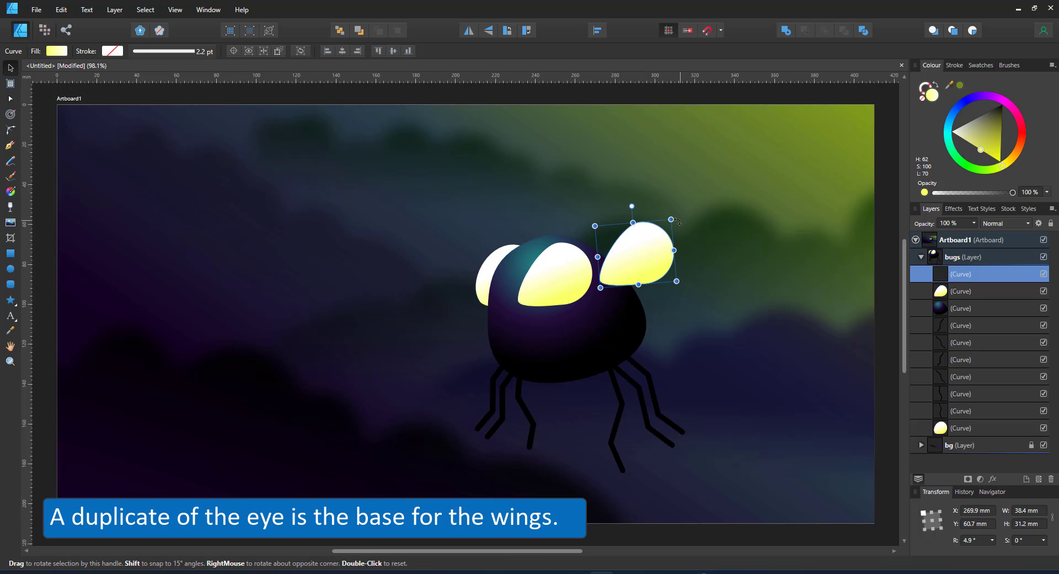
{"action": "left_click_drag", "start_coordinate": [671, 220], "coordinate": [732, 182]}
{"action": "key", "text": "a"}
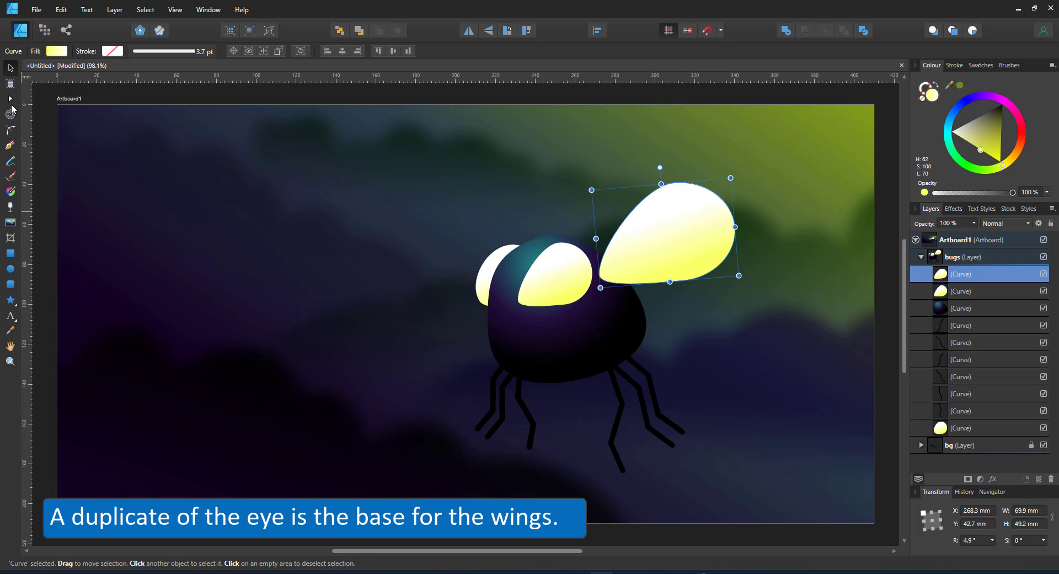
{"action": "left_click_drag", "start_coordinate": [735, 227], "coordinate": [775, 199]}
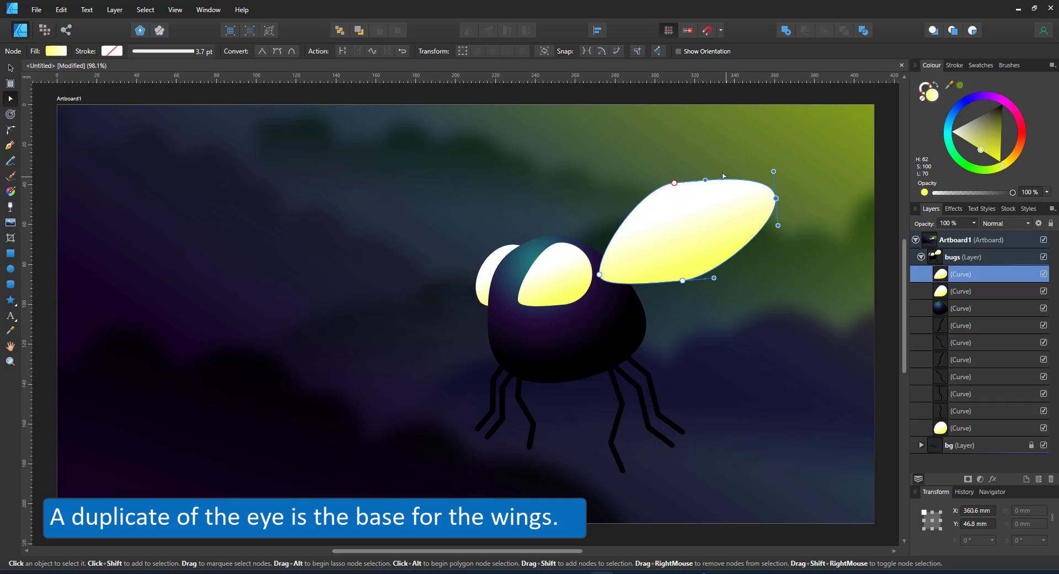
{"action": "left_click_drag", "start_coordinate": [706, 181], "coordinate": [708, 174]}
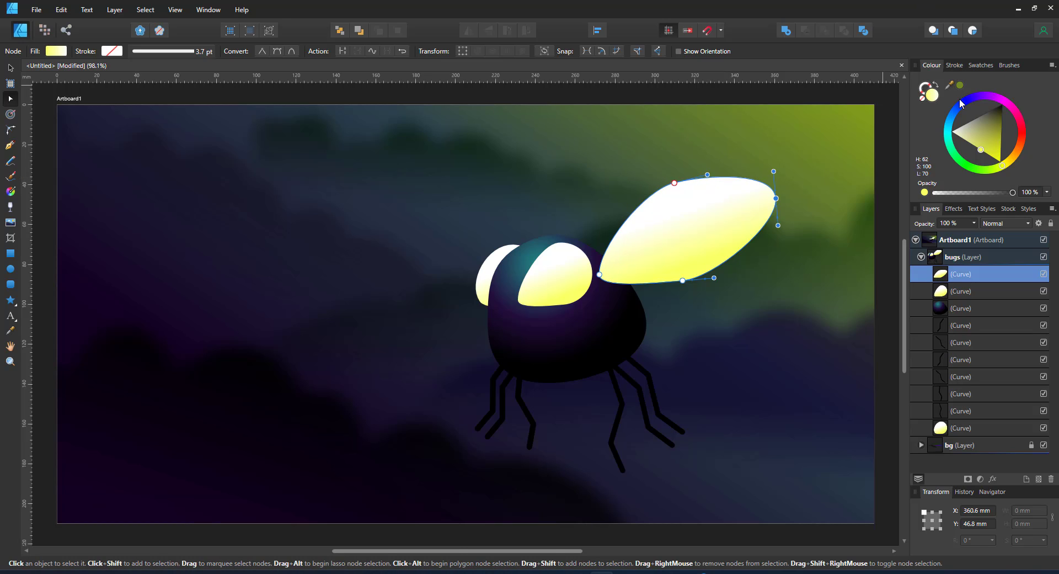
- Remove the wing's fill and give it a light cyan stroke 6 pt wide
{"action": "left_click", "coordinate": [923, 98]}
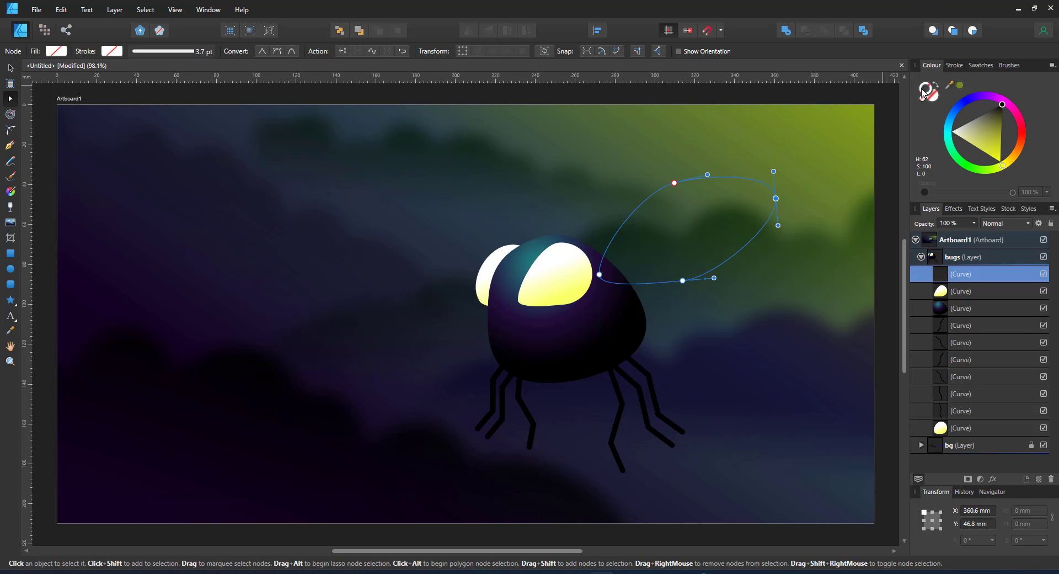
{"action": "left_click", "coordinate": [945, 131]}
{"action": "left_click_drag", "start_coordinate": [985, 131], "coordinate": [979, 117]}
{"action": "left_click", "coordinate": [200, 51]}
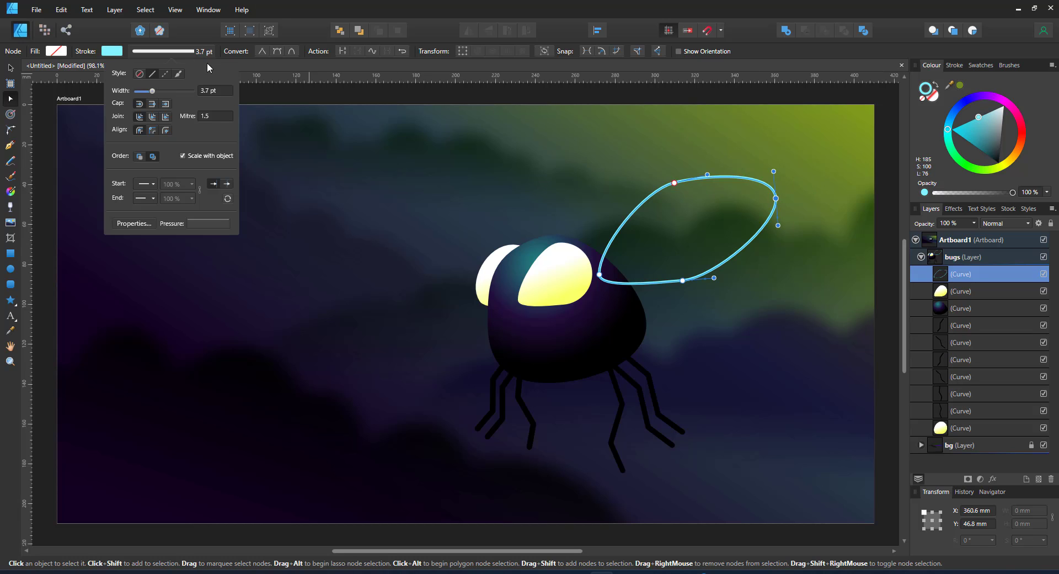
{"action": "key", "text": "Return"}
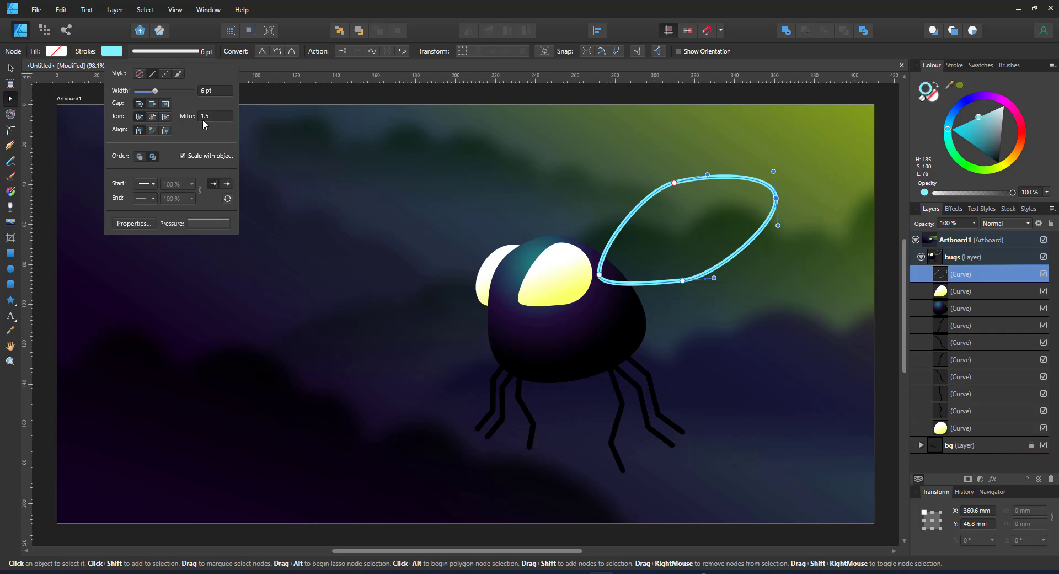
- Refine the wing outline by raising its upper node and deleting the node on its lower edge
{"action": "left_click", "coordinate": [687, 193]}
{"action": "left_click", "coordinate": [673, 183]}
{"action": "mouse_move", "coordinate": [674, 182]}
{"action": "left_mouse_down"}
{"action": "mouse_move", "coordinate": [667, 192]}
{"action": "mouse_move", "coordinate": [669, 173]}
{"action": "left_mouse_up"}
{"action": "left_click_drag", "start_coordinate": [684, 280], "coordinate": [674, 267]}
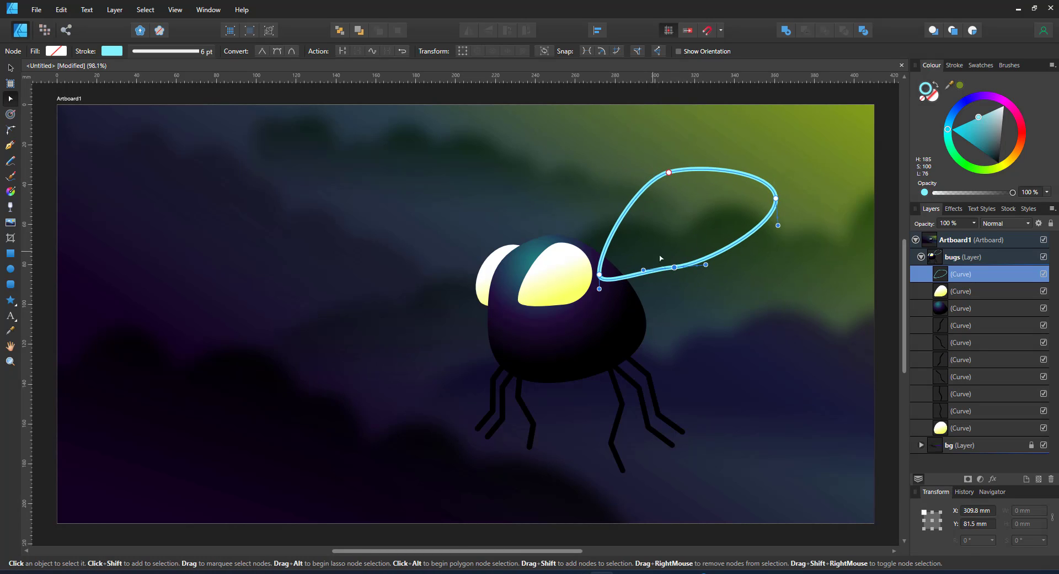
{"action": "key", "text": "Delete"}
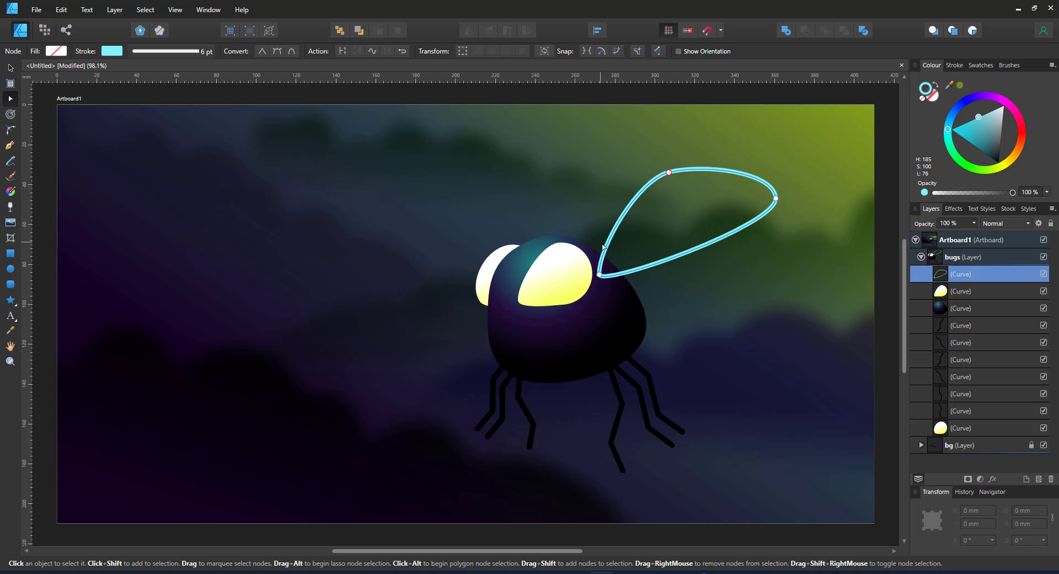
- Draw a bent central vein from the wing's base to its tip and a short vein down from the upper edge with the Pen tool
{"action": "left_click", "coordinate": [16, 148]}
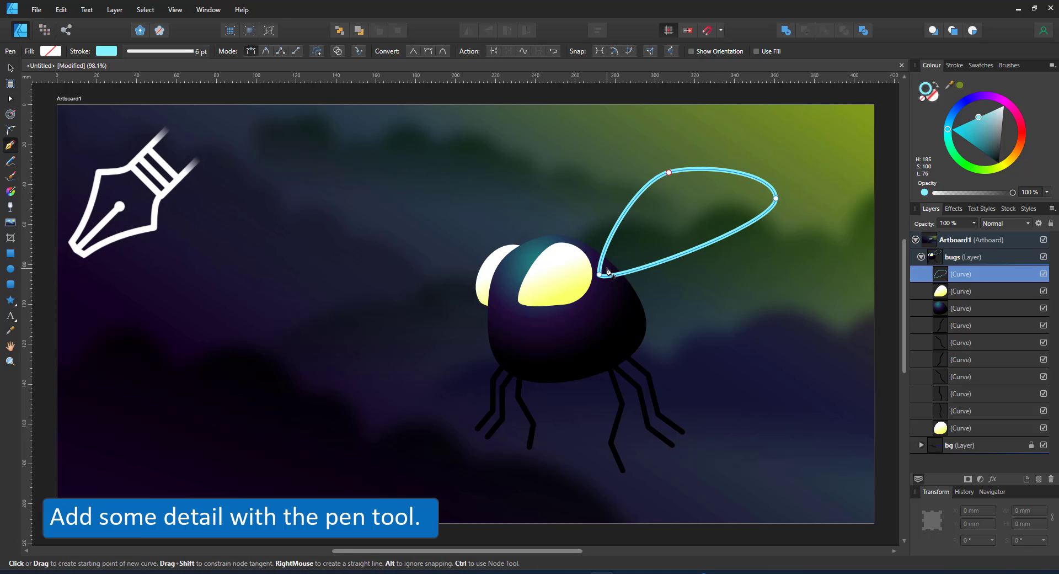
{"action": "left_click", "coordinate": [710, 196]}
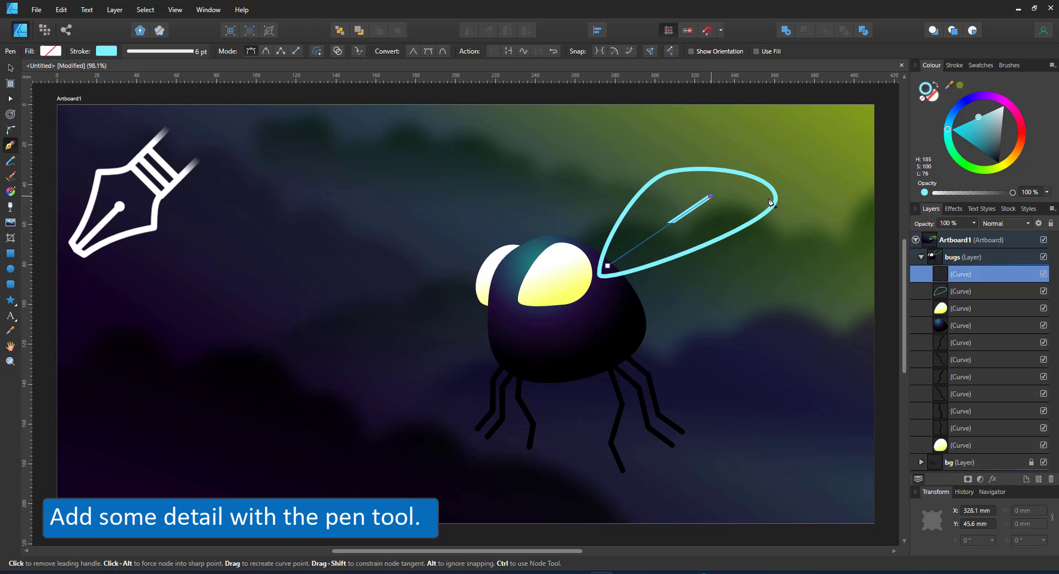
{"action": "left_click", "coordinate": [775, 198]}
{"action": "left_click", "coordinate": [961, 291]}
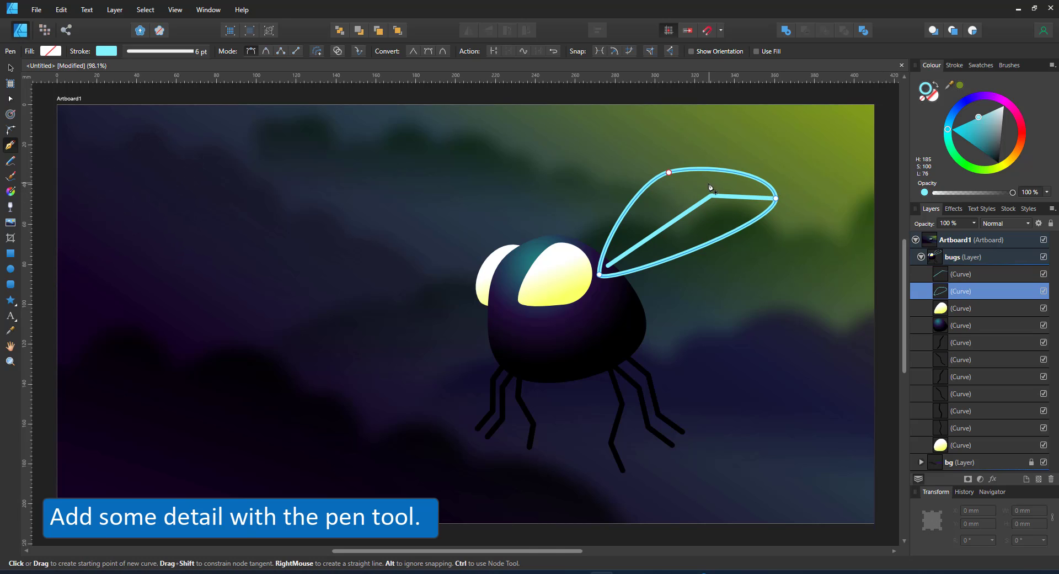
{"action": "left_click", "coordinate": [708, 170]}
{"action": "left_click", "coordinate": [709, 189]}
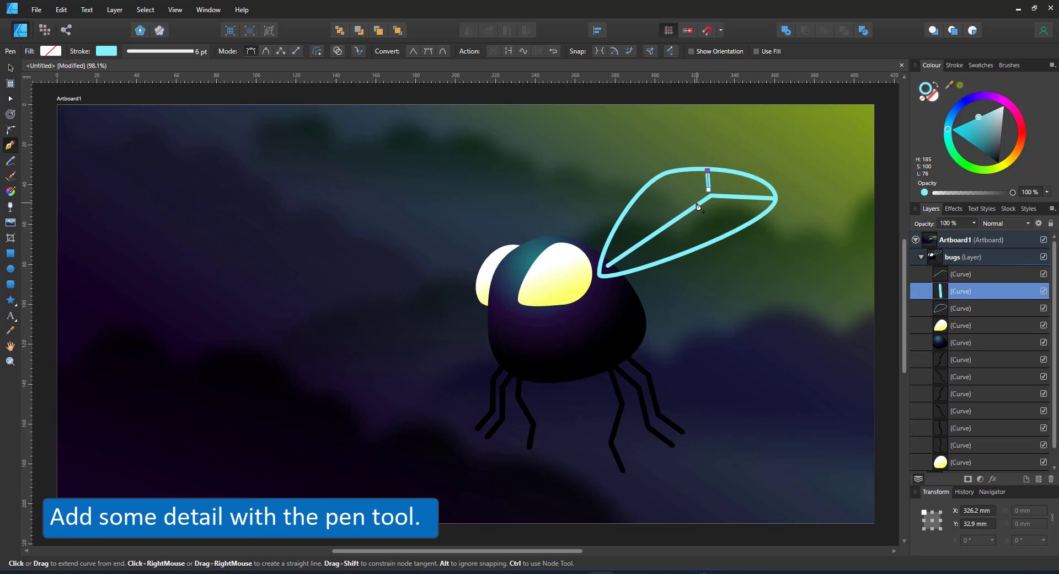
- Turn on snapping and duplicate the short vein, fitting the copy between the wing's upper edge and the central vein
{"action": "left_click_drag", "start_coordinate": [709, 190], "coordinate": [681, 216]}
{"action": "left_click", "coordinate": [707, 30]}
{"action": "key", "text": "ctrl+j"}
{"action": "left_click_drag", "start_coordinate": [668, 177], "coordinate": [671, 171]}
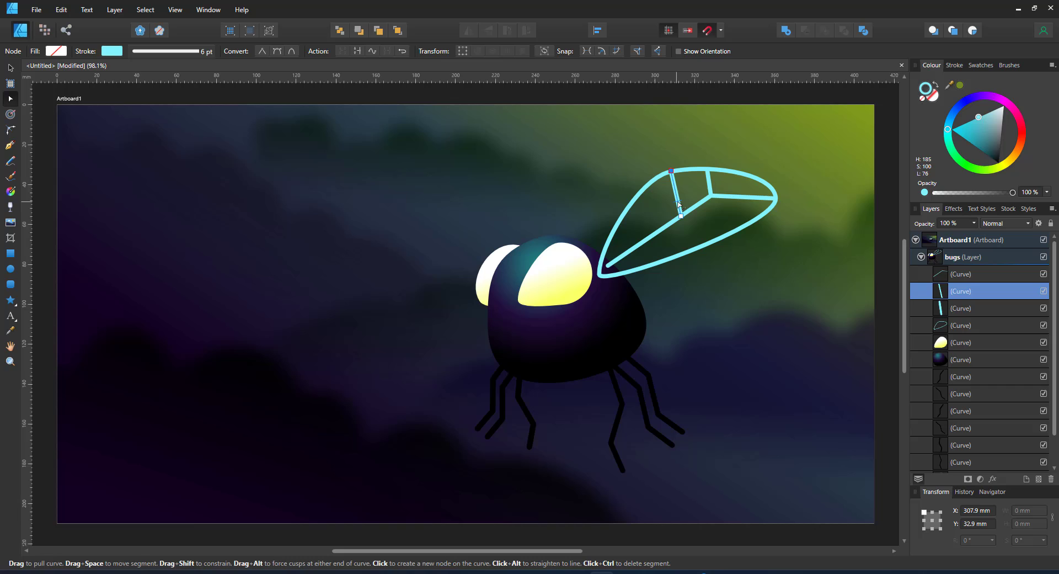
{"action": "left_click", "coordinate": [679, 204]}
{"action": "mouse_move", "coordinate": [681, 216]}
{"action": "left_mouse_down"}
{"action": "mouse_move", "coordinate": [741, 230]}
{"action": "mouse_move", "coordinate": [671, 223]}
{"action": "left_mouse_up"}
- Attach the central vein's start to the wing's base and extend the copied vein to the wing's lower edge
{"action": "left_click", "coordinate": [634, 247]}
{"action": "mouse_move", "coordinate": [608, 266]}
{"action": "left_mouse_down"}
{"action": "mouse_move", "coordinate": [589, 282]}
{"action": "mouse_move", "coordinate": [600, 276]}
{"action": "left_mouse_up"}
{"action": "left_click", "coordinate": [651, 281]}
{"action": "left_click", "coordinate": [672, 213]}
- Give the vein strokes butt caps and pull the bent vein's lower end onto the wing outline
{"action": "left_click", "coordinate": [173, 51]}
{"action": "left_click", "coordinate": [152, 104]}
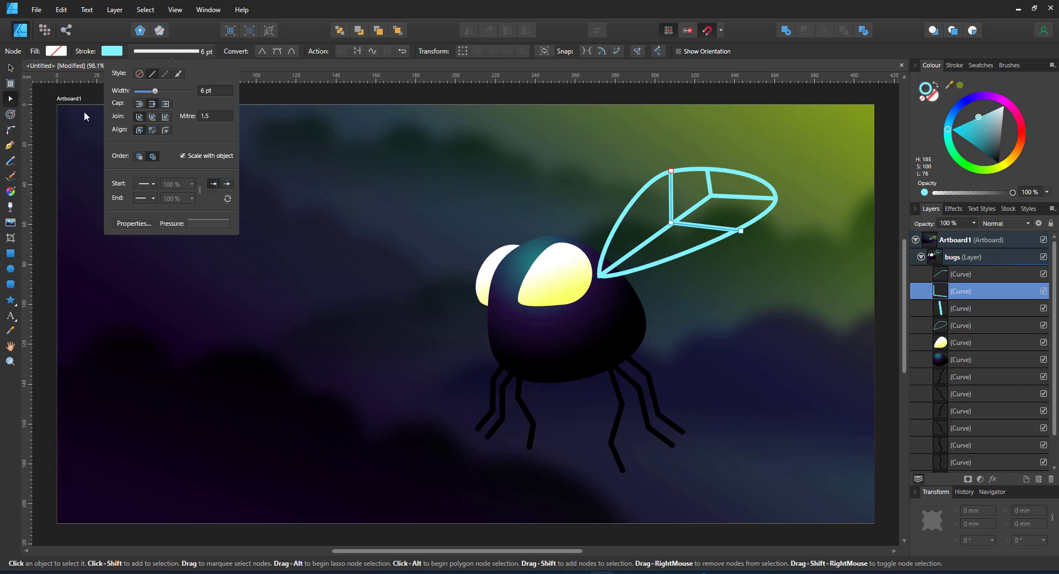
{"action": "left_click", "coordinate": [10, 68]}
{"action": "left_click", "coordinate": [696, 206]}
{"action": "left_click", "coordinate": [708, 182], "text": "shift"}
{"action": "left_click", "coordinate": [11, 145]}
{"action": "left_click", "coordinate": [179, 55]}
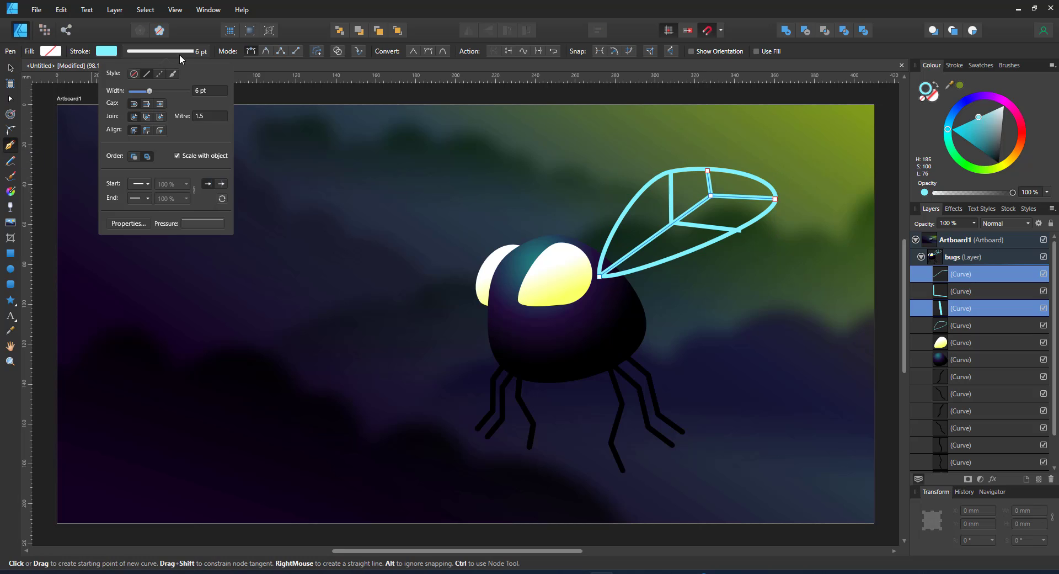
{"action": "key", "text": "a"}
{"action": "left_click", "coordinate": [736, 231]}
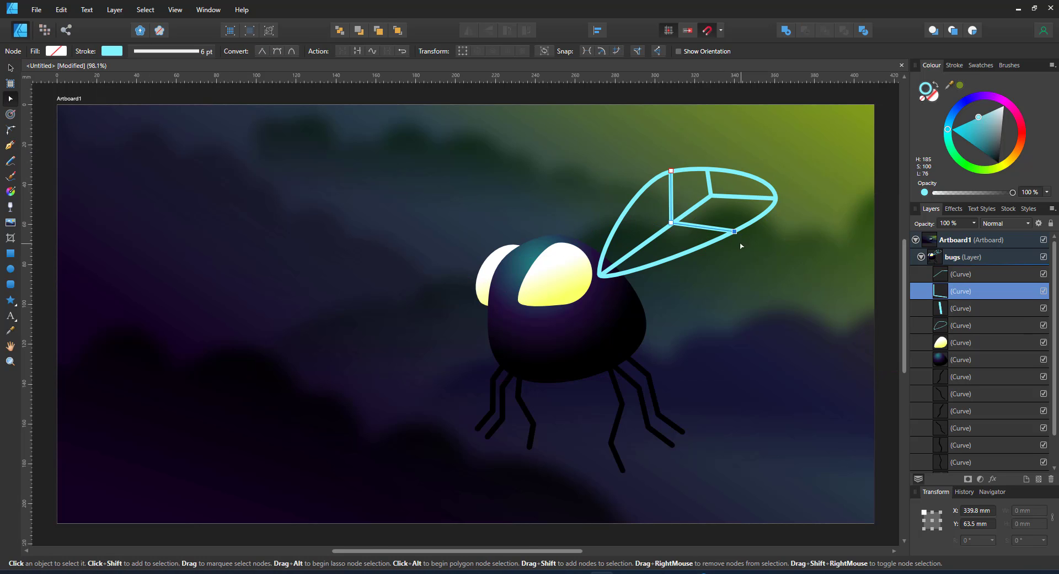
- Duplicate the bent cross vein twice and fit the smaller copies along the central vein toward the wing's base
{"action": "key", "text": "ctrl+j"}
{"action": "left_click_drag", "start_coordinate": [735, 231], "coordinate": [636, 250]}
{"action": "left_click_drag", "start_coordinate": [671, 170], "coordinate": [614, 266]}
{"action": "key", "text": "ctrl+j"}
{"action": "left_click_drag", "start_coordinate": [687, 252], "coordinate": [642, 267]}
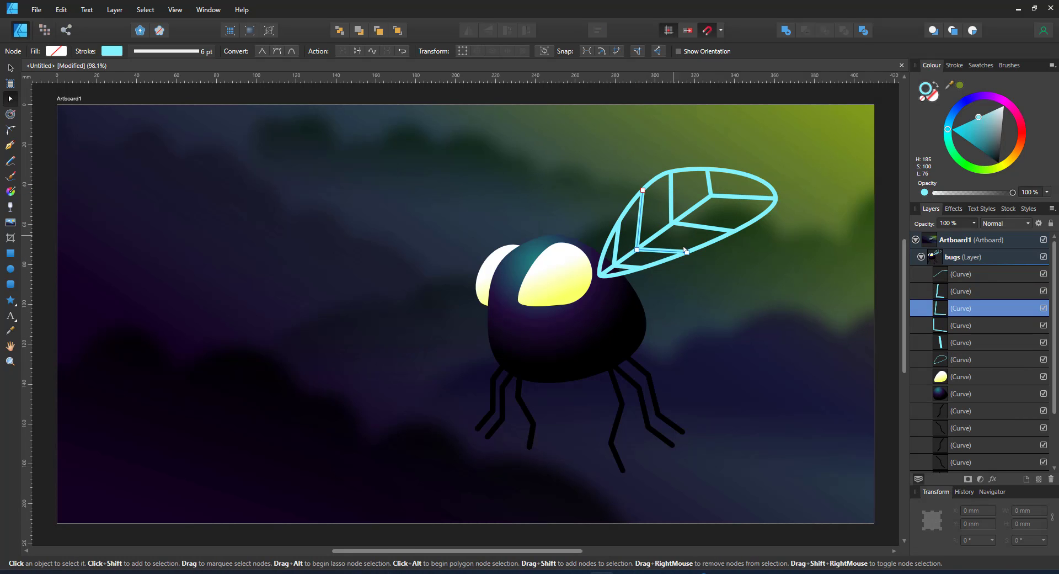
- Reduce the middle cross vein to its upper segment and shift it and the innermost vein farther up the central vein
{"action": "left_click", "coordinate": [674, 357]}
{"action": "left_click", "coordinate": [640, 226]}
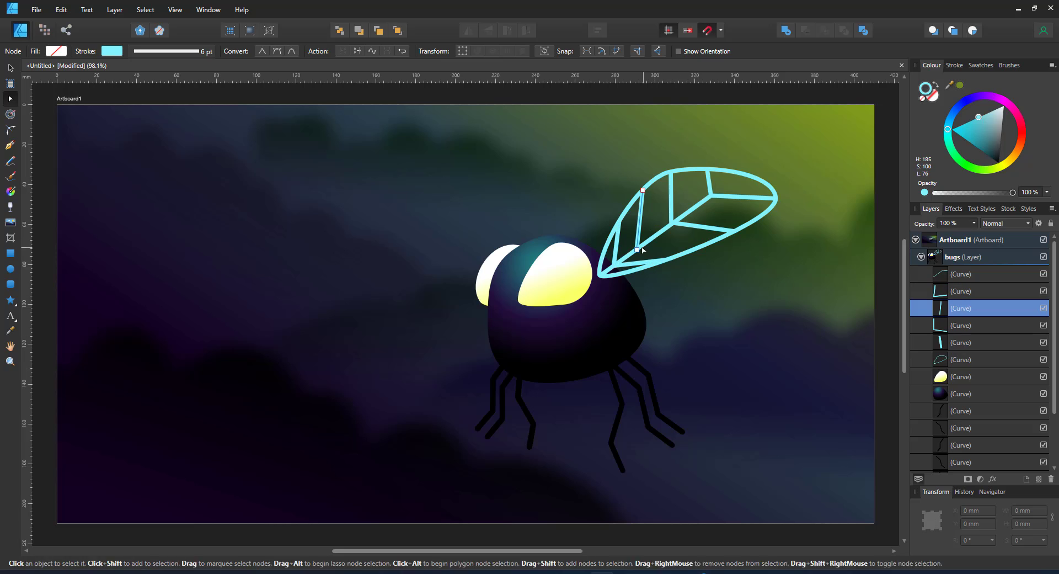
{"action": "left_click_drag", "start_coordinate": [638, 248], "coordinate": [655, 235]}
{"action": "left_click", "coordinate": [617, 246]}
{"action": "left_click_drag", "start_coordinate": [615, 265], "coordinate": [628, 255]}
{"action": "left_click_drag", "start_coordinate": [620, 221], "coordinate": [630, 205]}
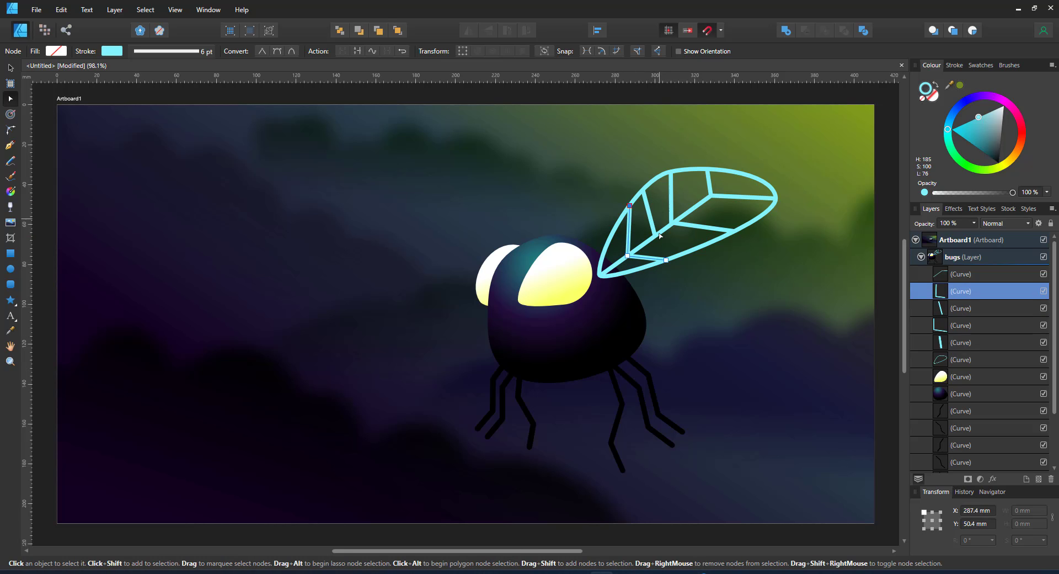
- Apply a linear stroke gradient to all wing curves, from cyan at the tip to dark violet at the base, and group them
{"action": "left_click", "coordinate": [993, 360]}
{"action": "left_click", "coordinate": [993, 273], "text": "shift"}
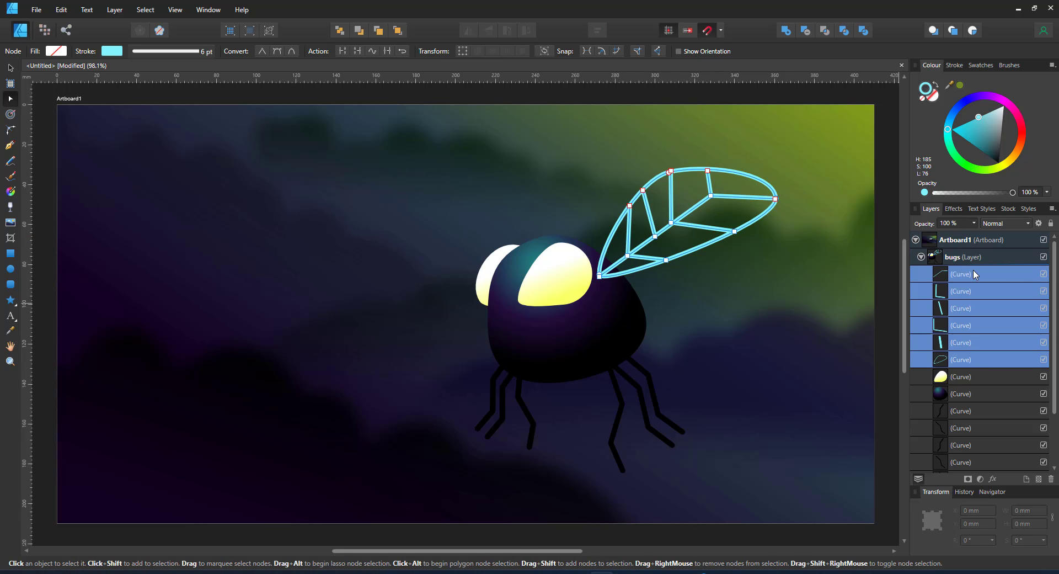
{"action": "left_click", "coordinate": [10, 191]}
{"action": "left_click_drag", "start_coordinate": [734, 205], "coordinate": [601, 275]}
{"action": "mouse_move", "coordinate": [948, 129]}
{"action": "left_mouse_down"}
{"action": "mouse_move", "coordinate": [962, 103]}
{"action": "mouse_move", "coordinate": [983, 96]}
{"action": "left_mouse_up"}
{"action": "left_click", "coordinate": [976, 128]}
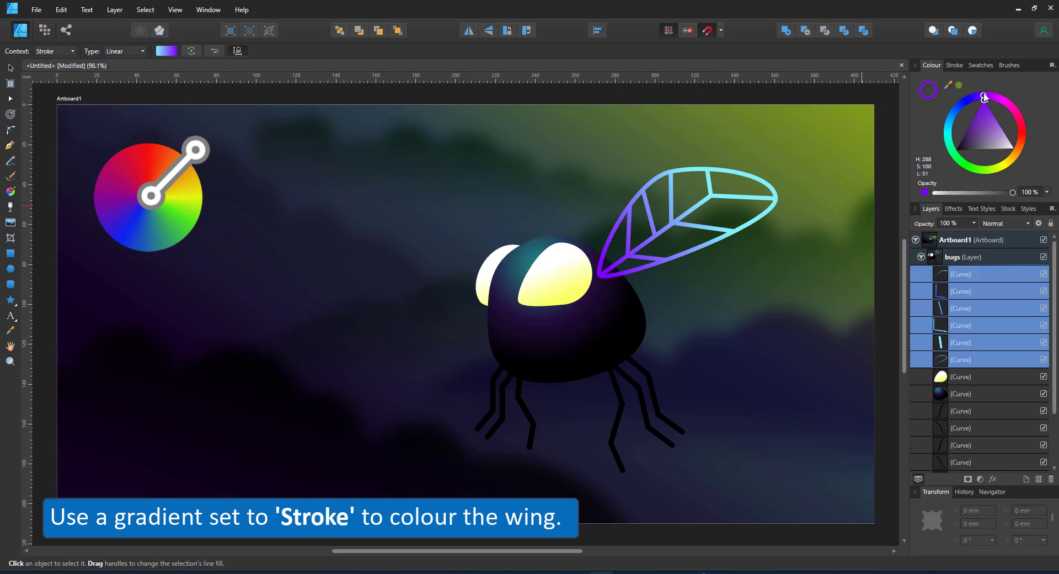
{"action": "key", "text": "v"}
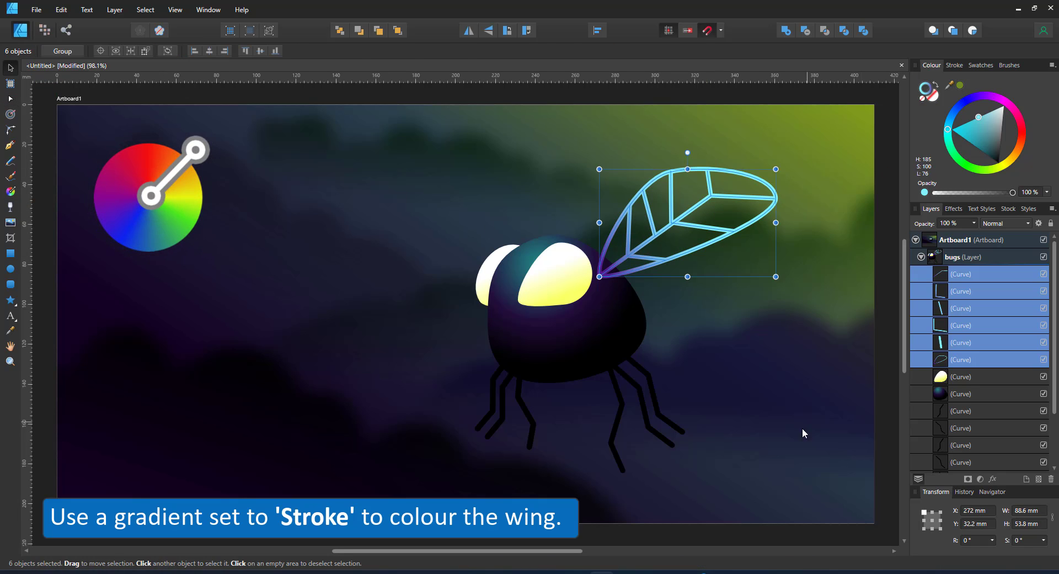
{"action": "key", "text": "ctrl+g"}
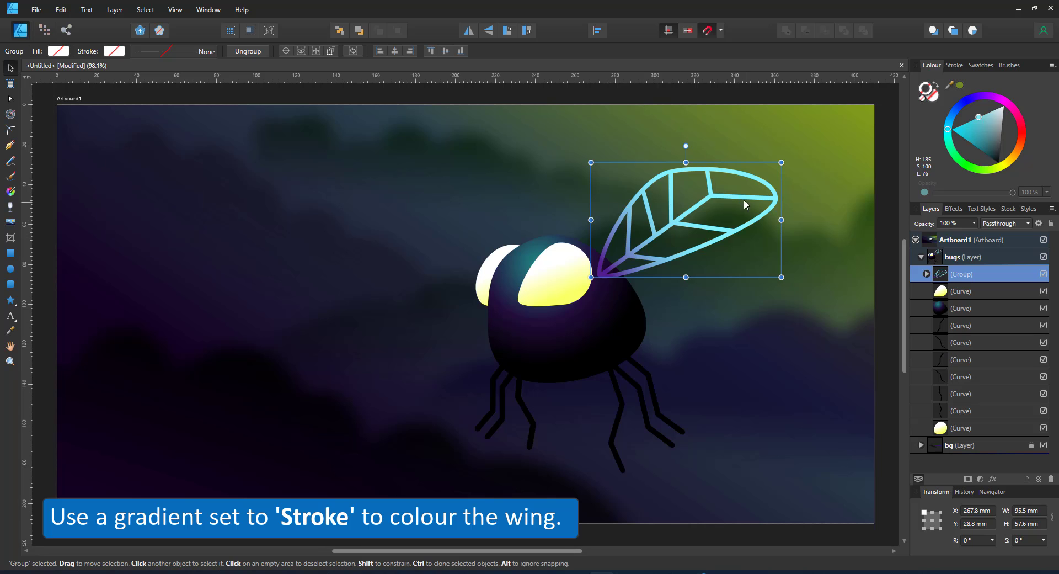
- Duplicate the wing group, mirror and narrow the copy to about 82 by 38 mm, and stand it nearly upright above the body
{"action": "key", "text": "ctrl+j"}
{"action": "left_click_drag", "start_coordinate": [788, 156], "coordinate": [707, 105]}
{"action": "left_click_drag", "start_coordinate": [687, 104], "coordinate": [665, 111]}
{"action": "left_click_drag", "start_coordinate": [640, 149], "coordinate": [642, 169]}
{"action": "left_click", "coordinate": [474, 27]}
{"action": "left_click_drag", "start_coordinate": [581, 191], "coordinate": [553, 204]}
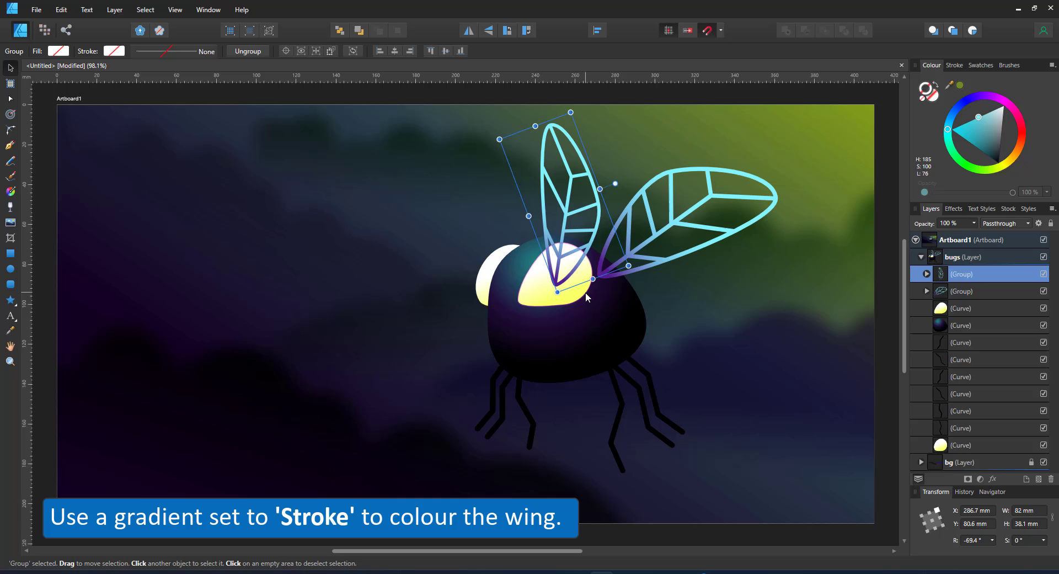
- Place the second wing behind the body, reduced to about 77 by 28 mm, and expand its group
{"action": "key", "text": "ctrl+shift+["}
{"action": "left_click_drag", "start_coordinate": [558, 292], "coordinate": [573, 274]}
{"action": "left_click_drag", "start_coordinate": [612, 178], "coordinate": [611, 173]}
{"action": "left_click", "coordinate": [926, 445]}
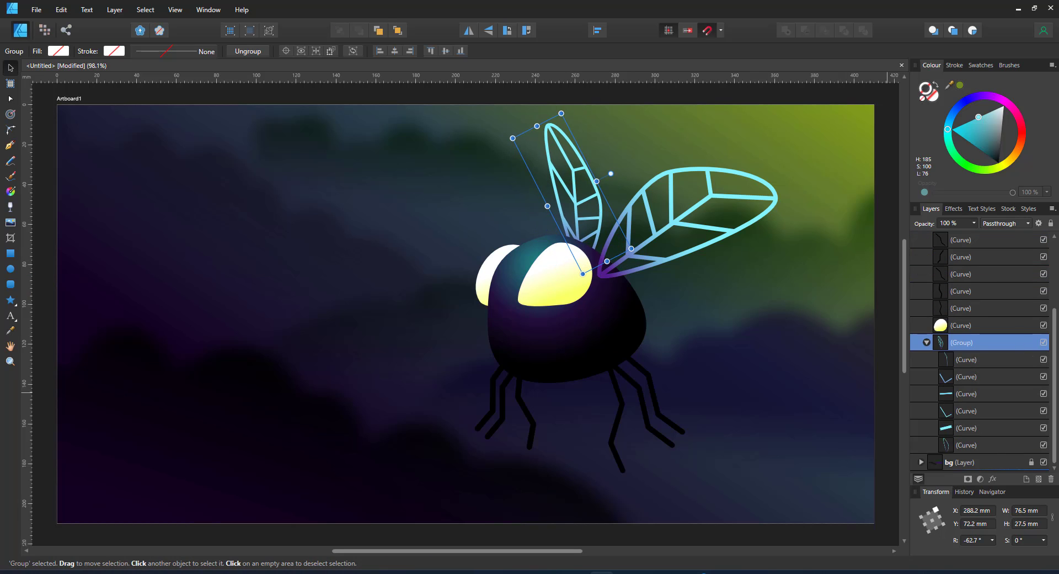
- Thicken the strokes of all curves in the narrow, nearly upright wing and deselect them
{"action": "key", "text": "p"}
{"action": "left_click", "coordinate": [166, 51]}
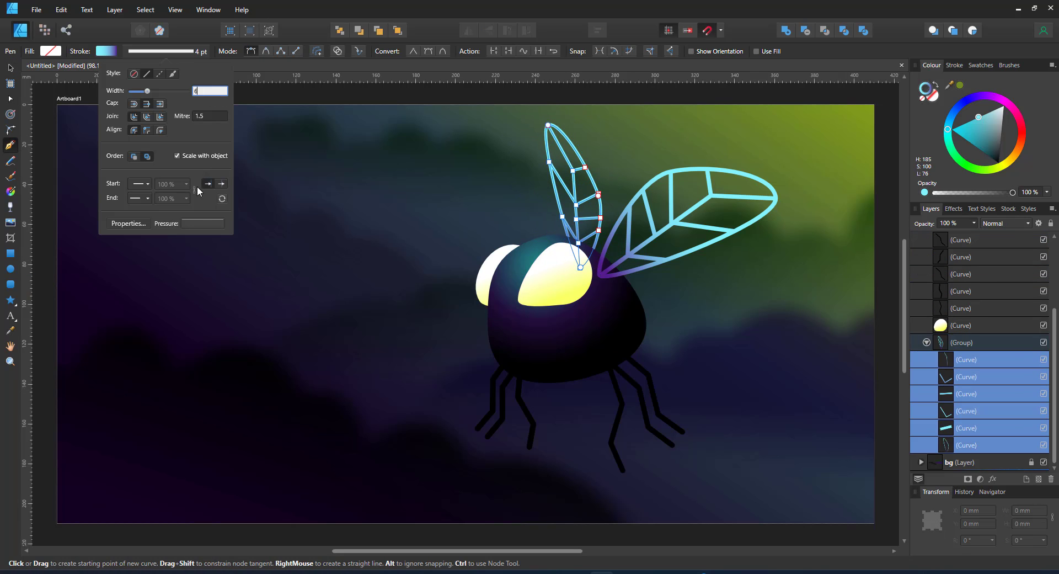
{"action": "key", "text": "Return"}
{"action": "key", "text": "v"}
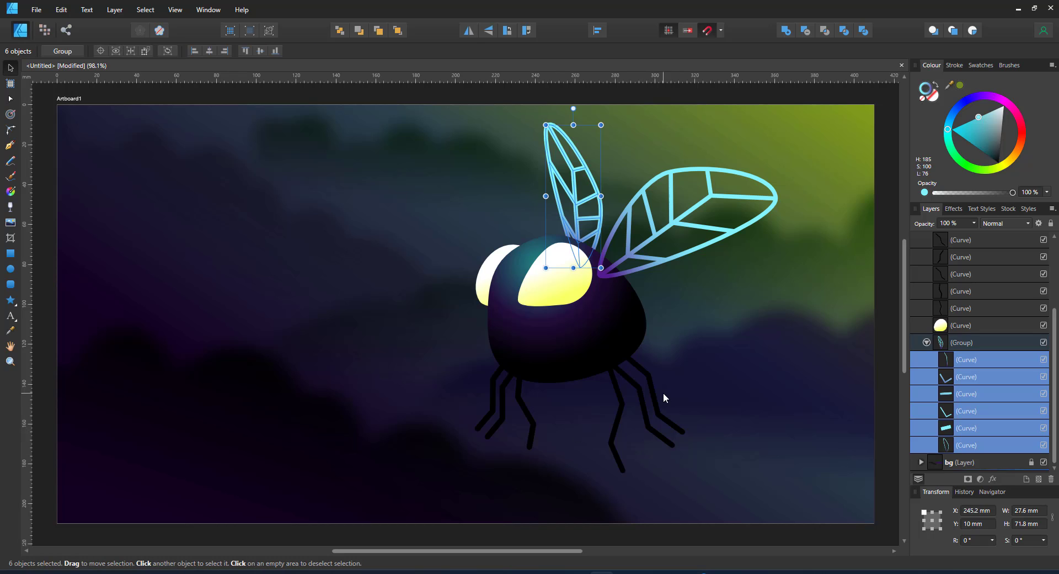
{"action": "left_click", "coordinate": [663, 393]}
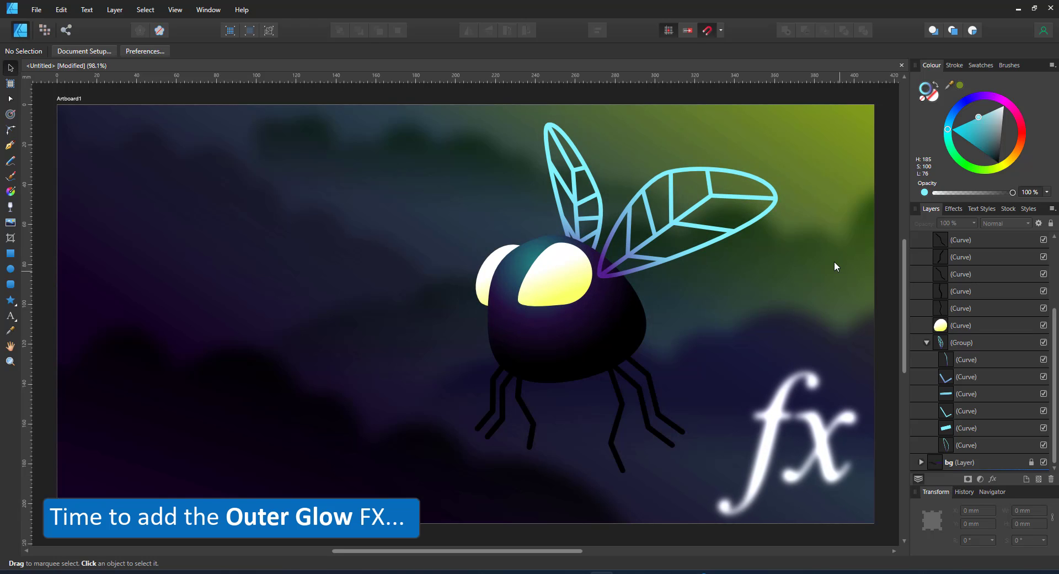
- Add an Outer Glow layer effect with a radius of about 46 px to both eyes
{"action": "scroll", "coordinate": [956, 257], "scroll_direction": "up", "scroll_amount": 3}
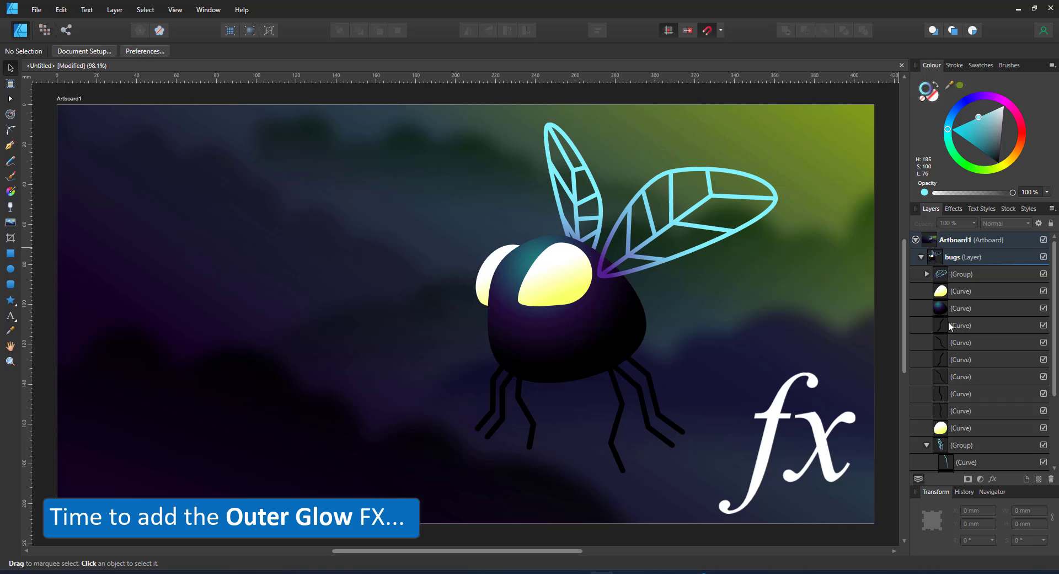
{"action": "left_click", "coordinate": [532, 276]}
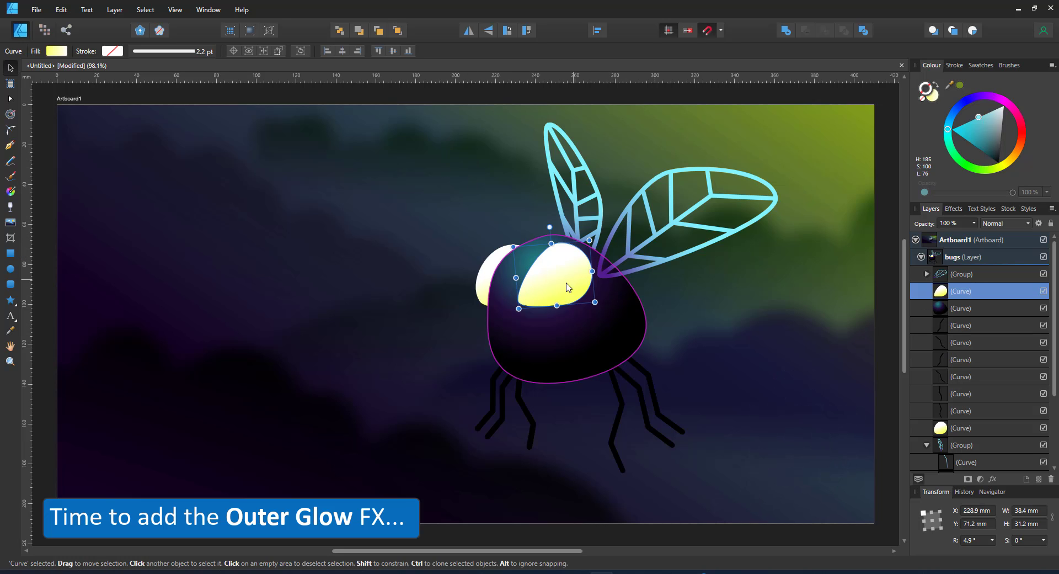
{"action": "left_click", "coordinate": [491, 276], "text": "shift"}
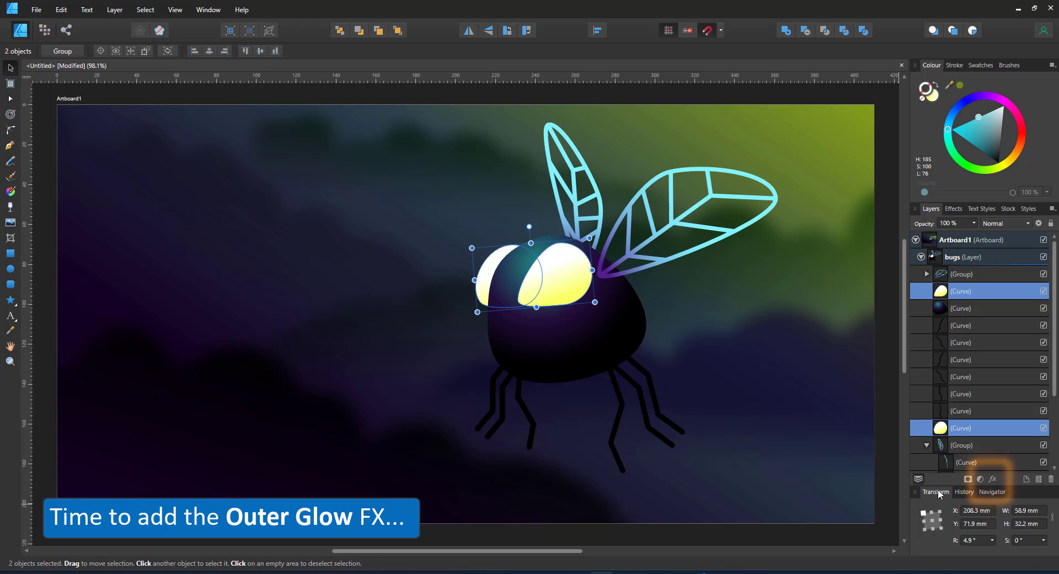
{"action": "left_click", "coordinate": [991, 479]}
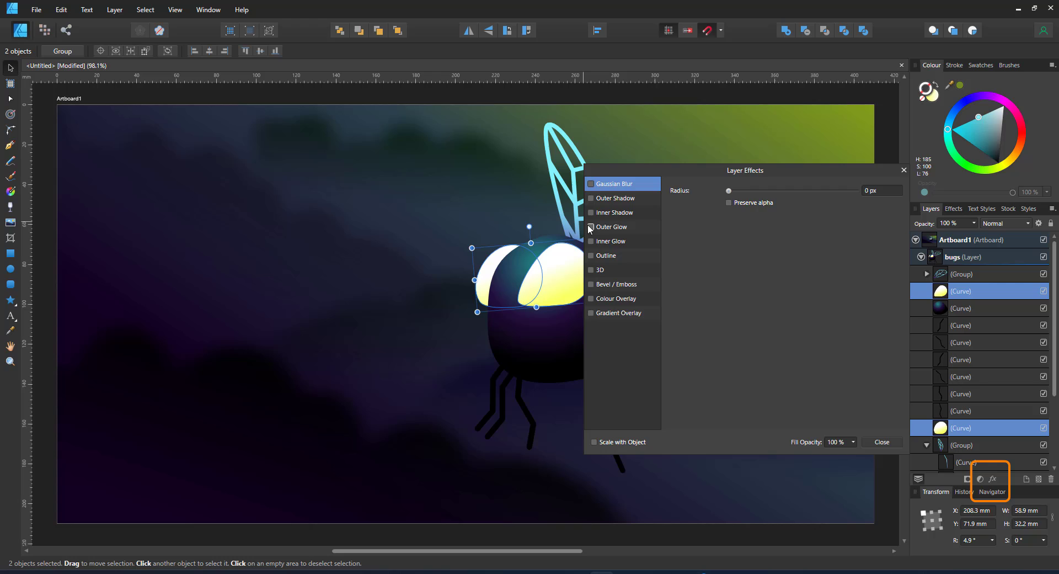
{"action": "left_click", "coordinate": [611, 227]}
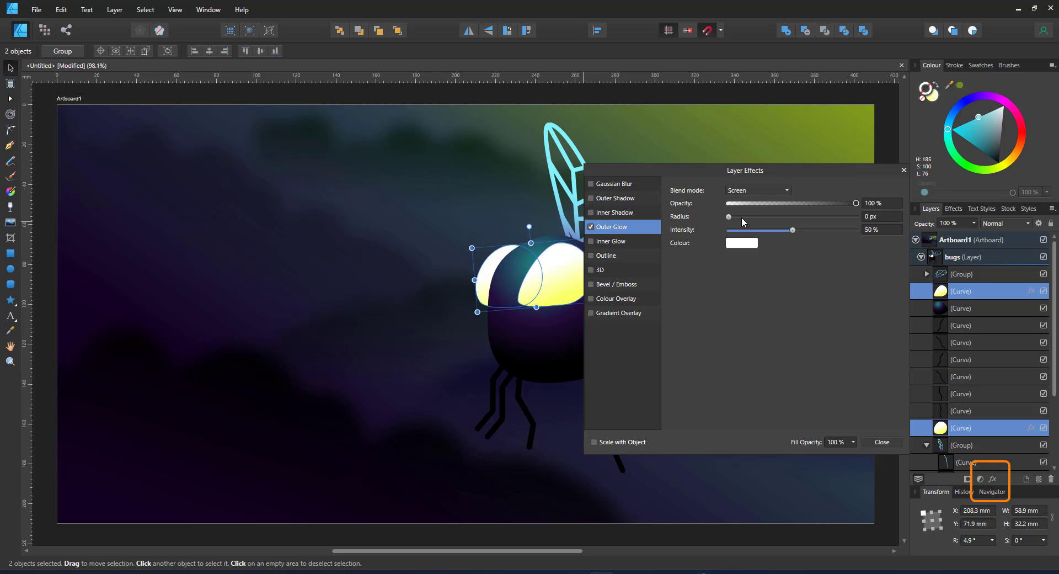
{"action": "left_click_drag", "start_coordinate": [742, 217], "coordinate": [834, 227]}
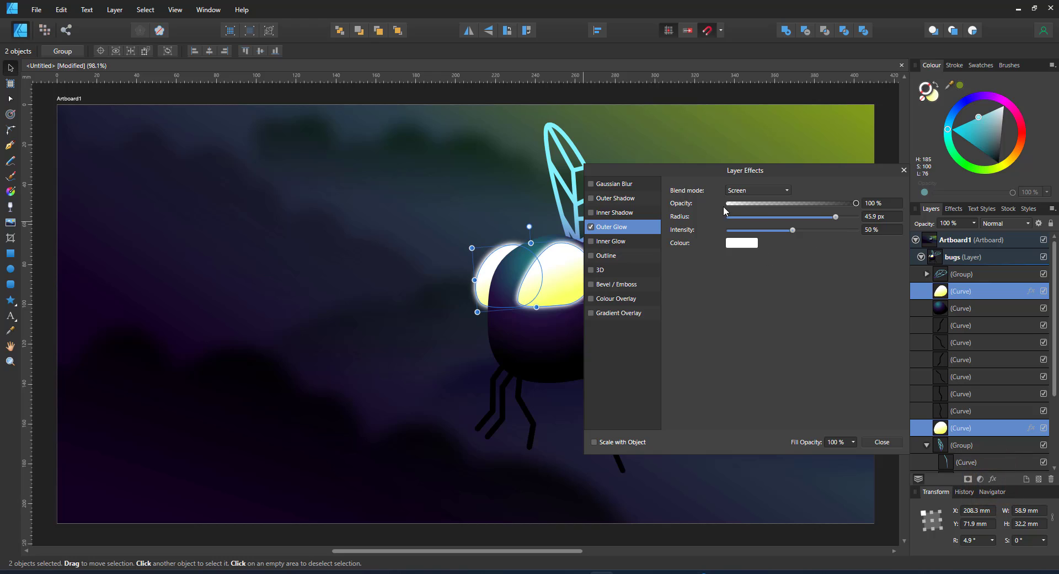
- Colour the eyes' outer glow bright yellow (H 54, S 100, L 50) and widen its radius to about 58 px
{"action": "left_click", "coordinate": [743, 243]}
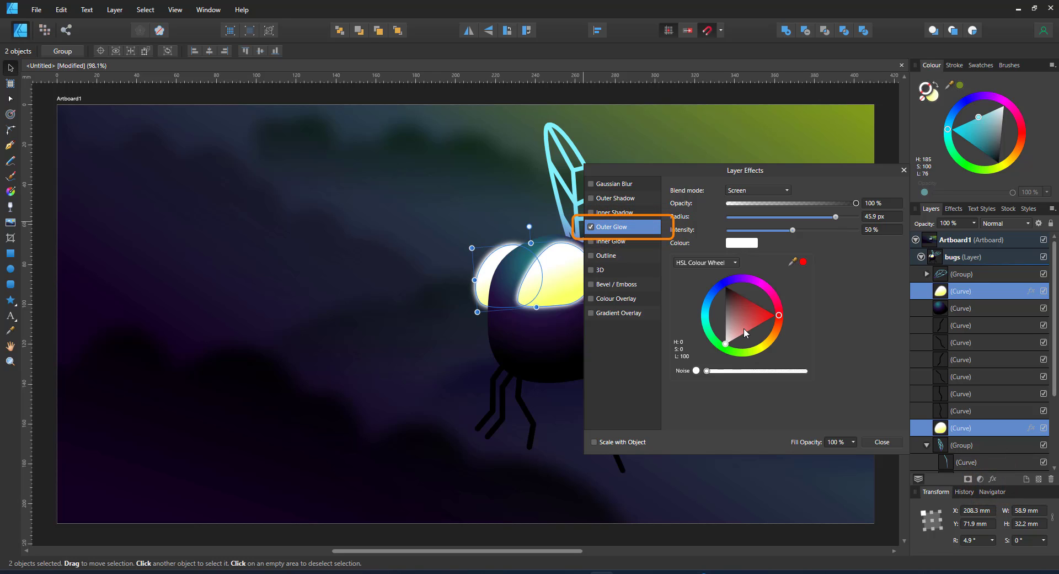
{"action": "left_click", "coordinate": [763, 347]}
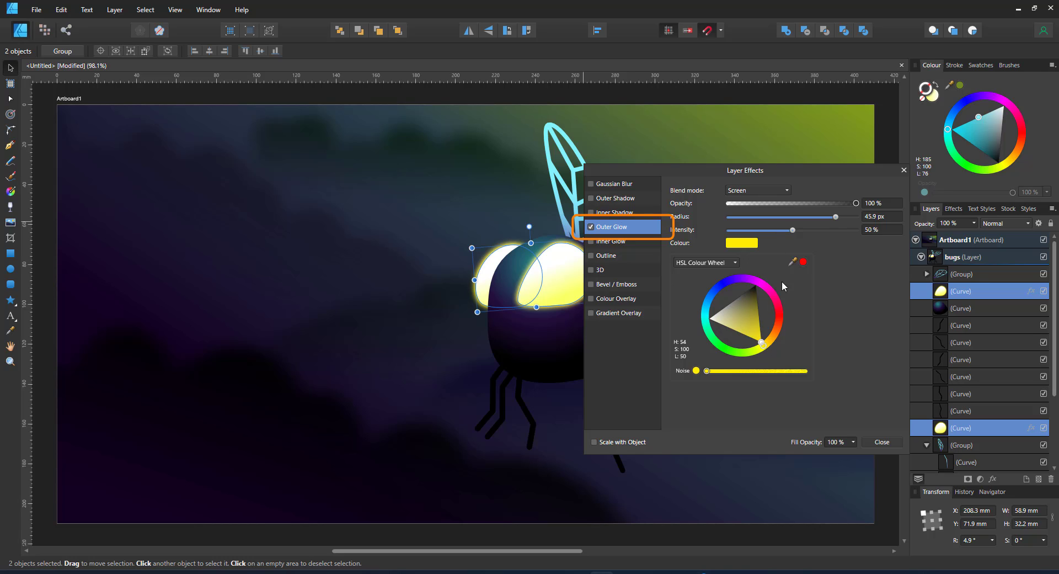
{"action": "left_click", "coordinate": [837, 218]}
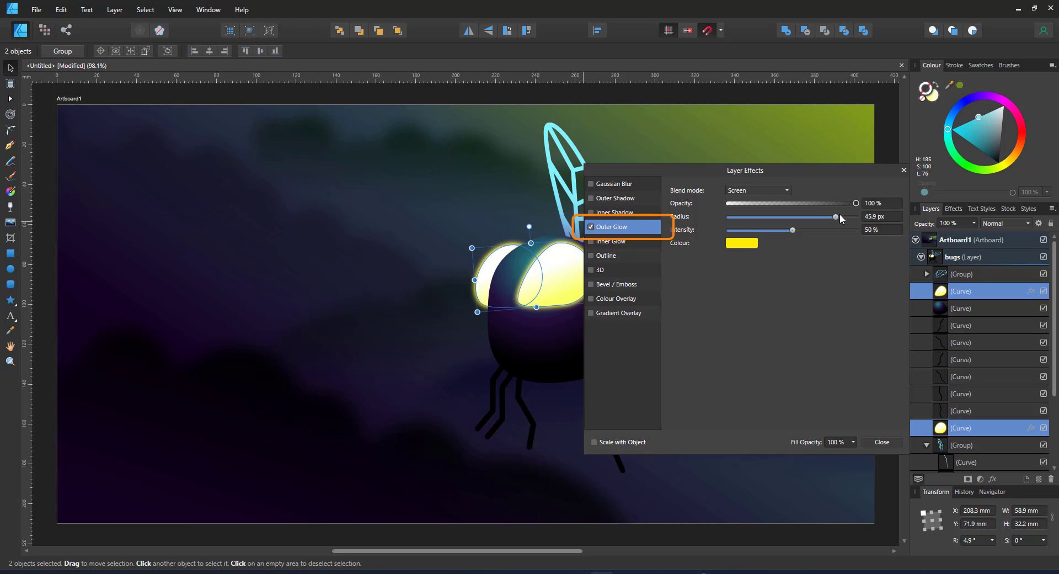
{"action": "left_click_drag", "start_coordinate": [836, 218], "coordinate": [845, 219]}
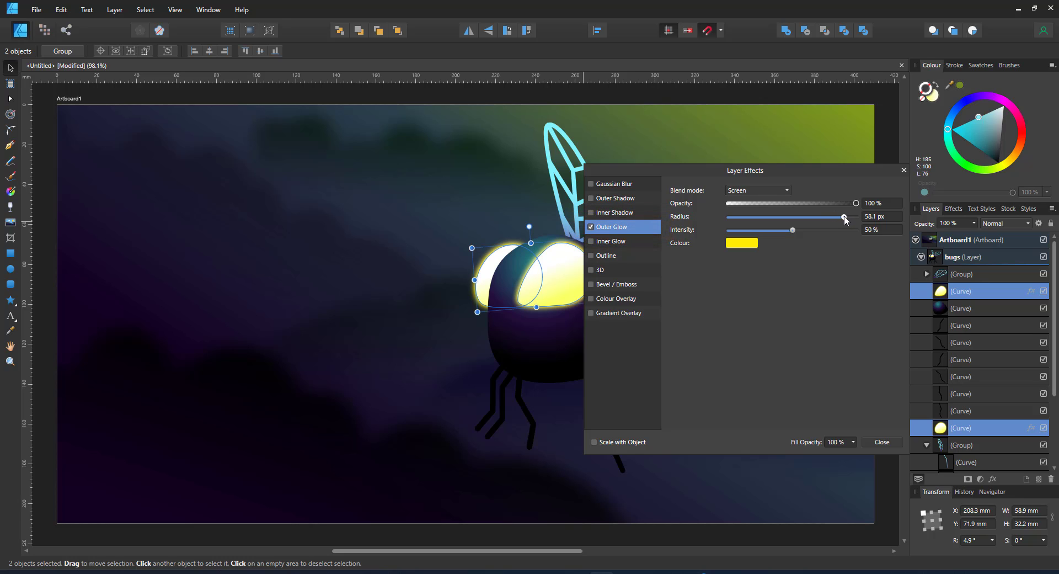
- Add an Outer Shadow to the eyes with Screen blend mode and the cyan sampled from the wing
{"action": "left_click", "coordinate": [593, 200]}
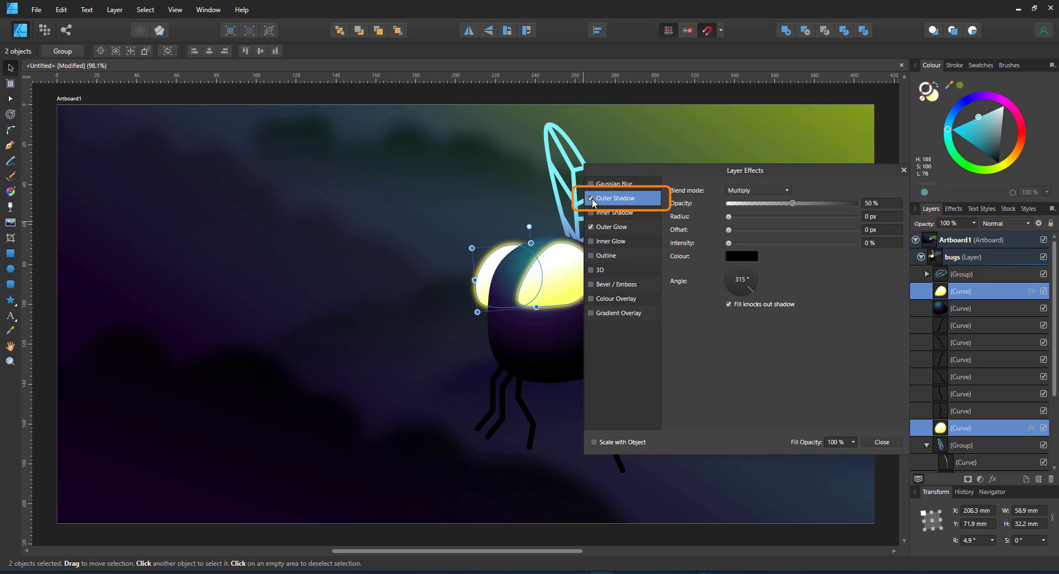
{"action": "left_click", "coordinate": [751, 189]}
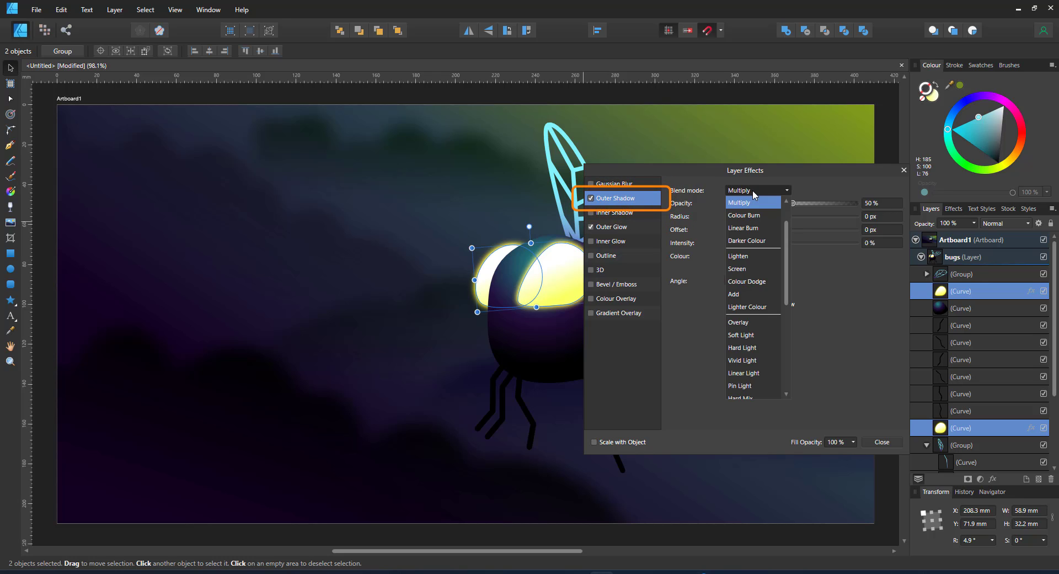
{"action": "left_click", "coordinate": [740, 268]}
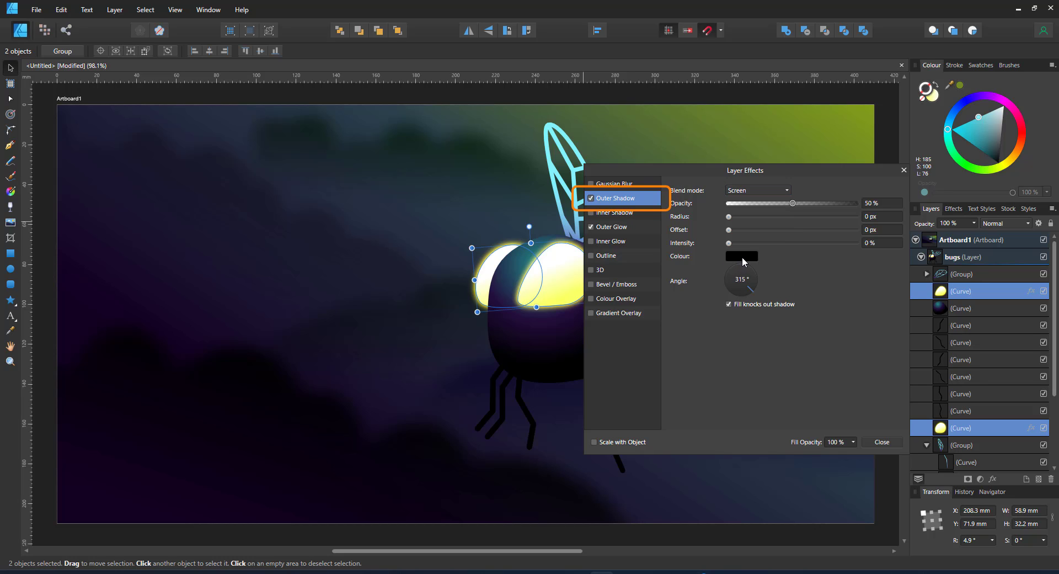
{"action": "left_click", "coordinate": [742, 256]}
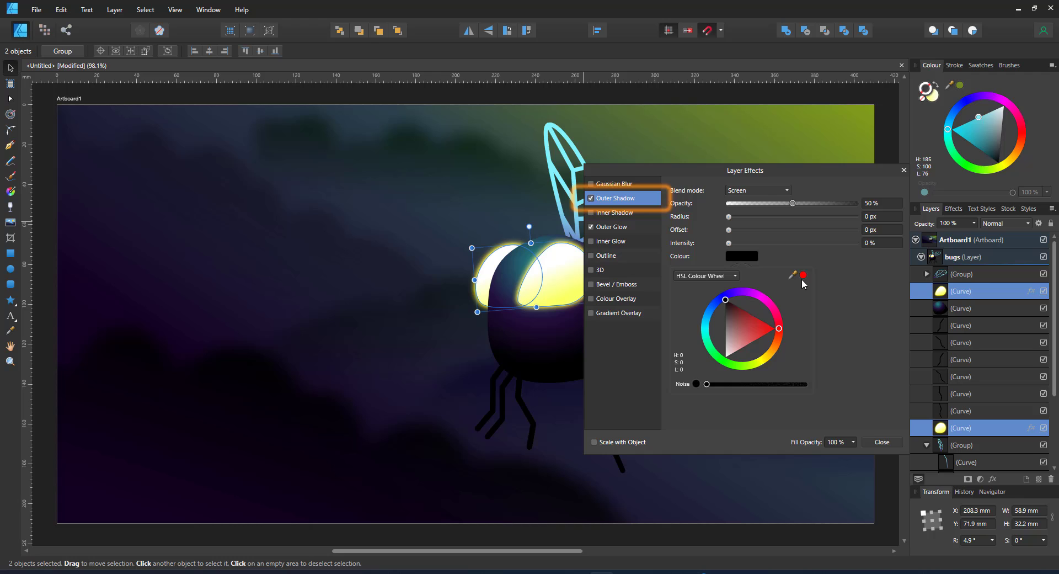
{"action": "left_click_drag", "start_coordinate": [804, 278], "coordinate": [568, 150]}
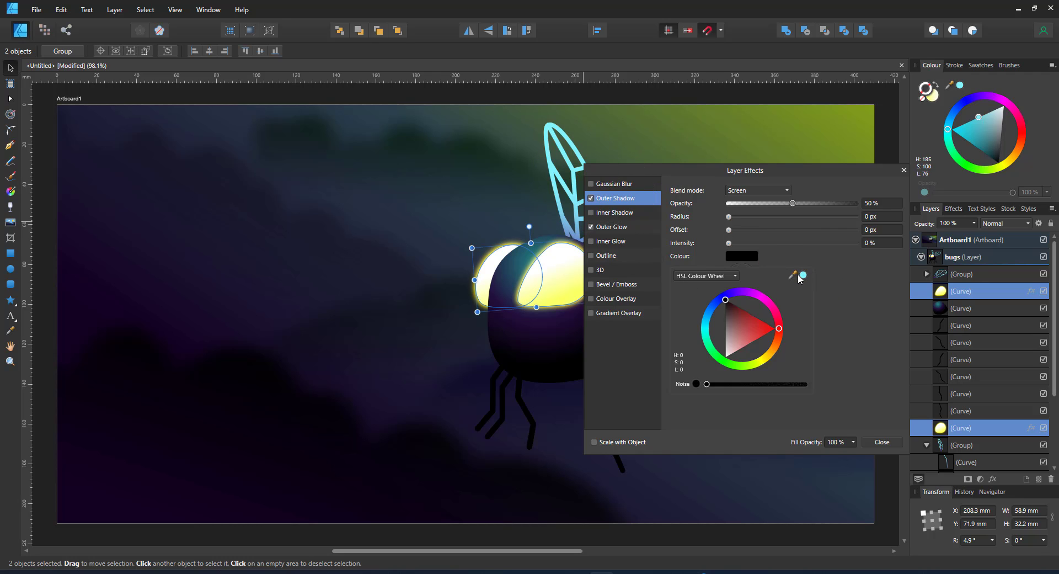
{"action": "left_click", "coordinate": [801, 275]}
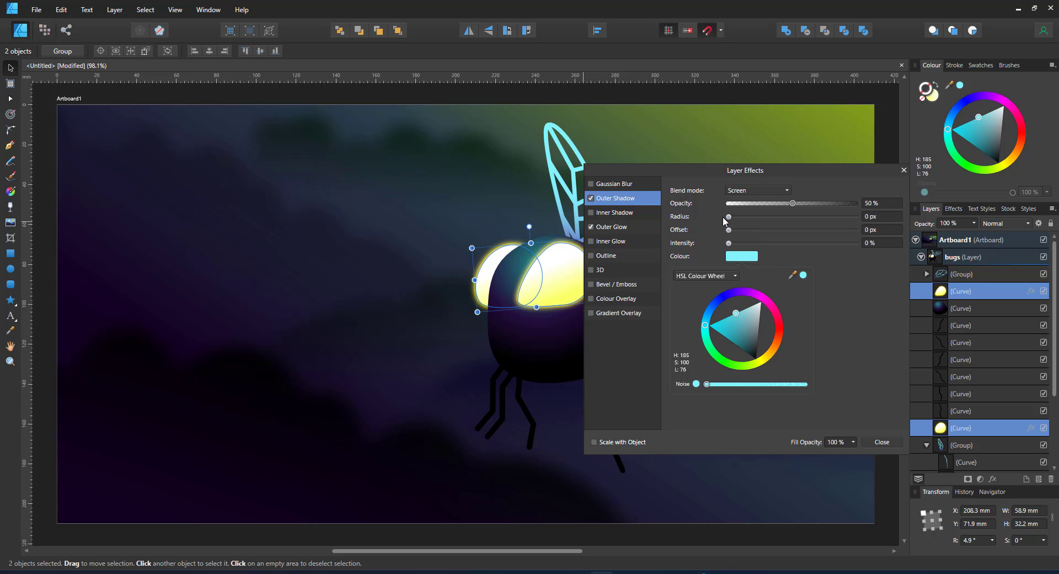
- Set the eyes' outer shadow radius to about 20 px and its intensity to 55 %
{"action": "left_click", "coordinate": [728, 218]}
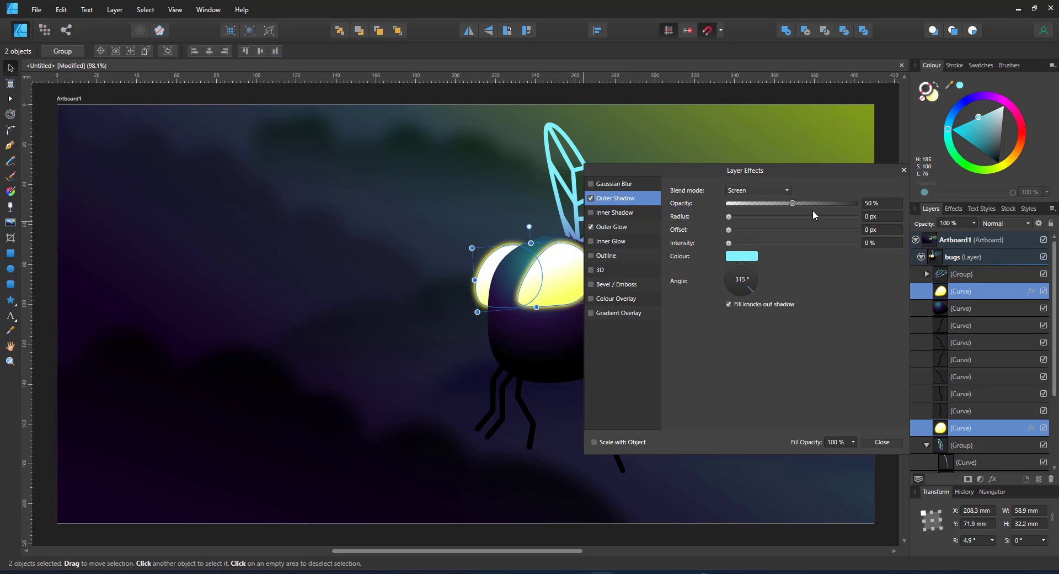
{"action": "mouse_move", "coordinate": [800, 217]}
{"action": "left_mouse_down"}
{"action": "mouse_move", "coordinate": [822, 215]}
{"action": "mouse_move", "coordinate": [798, 217]}
{"action": "left_mouse_up"}
{"action": "left_click_drag", "start_coordinate": [729, 244], "coordinate": [799, 243]}
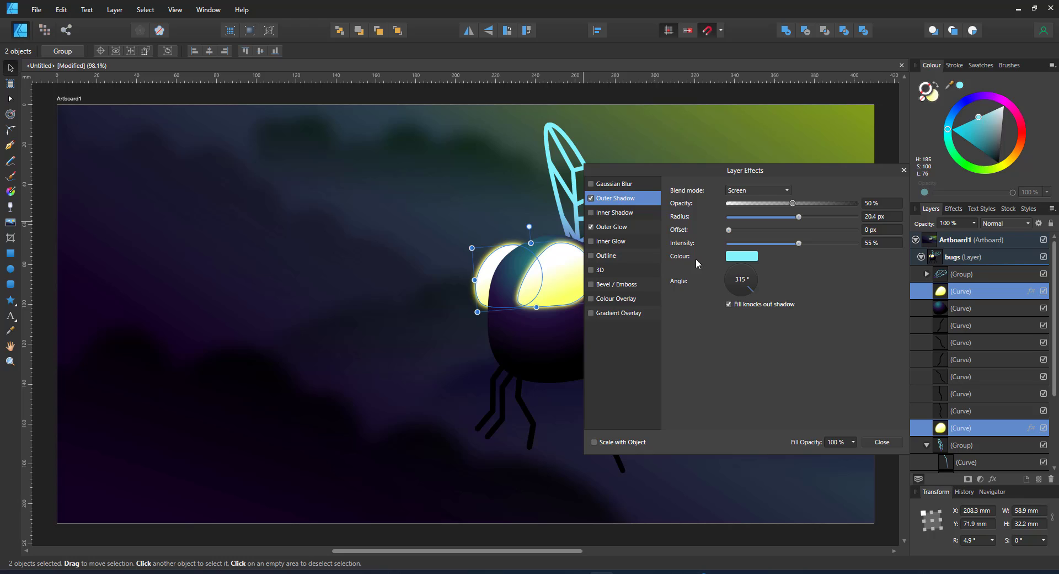
- With the eyes' outer glow temporarily off, set the outer shadow radius to 150 px and opacity to 50 %, and re-enable the glow
{"action": "left_click", "coordinate": [591, 227]}
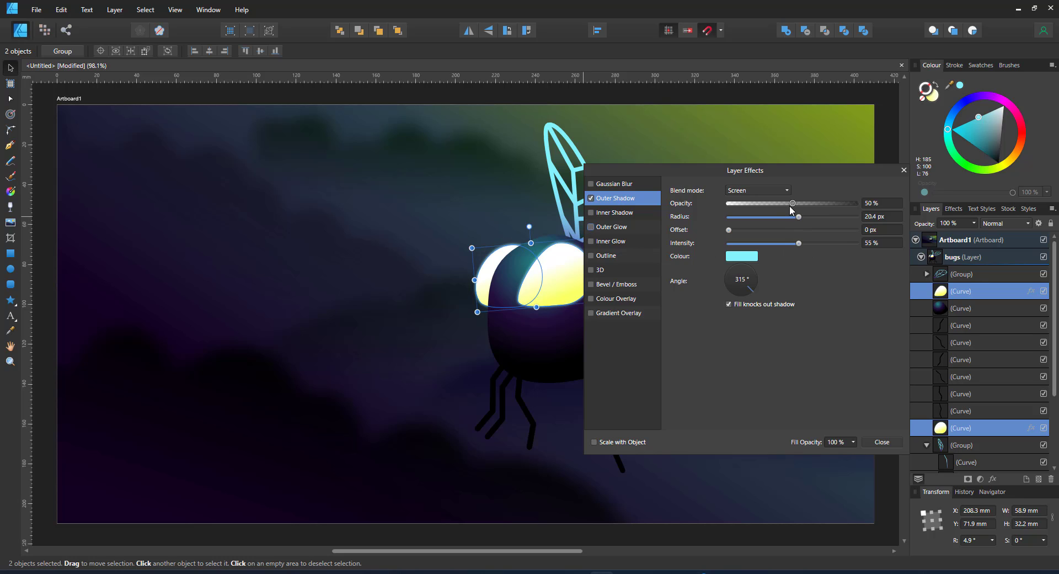
{"action": "left_click_drag", "start_coordinate": [793, 204], "coordinate": [864, 204]}
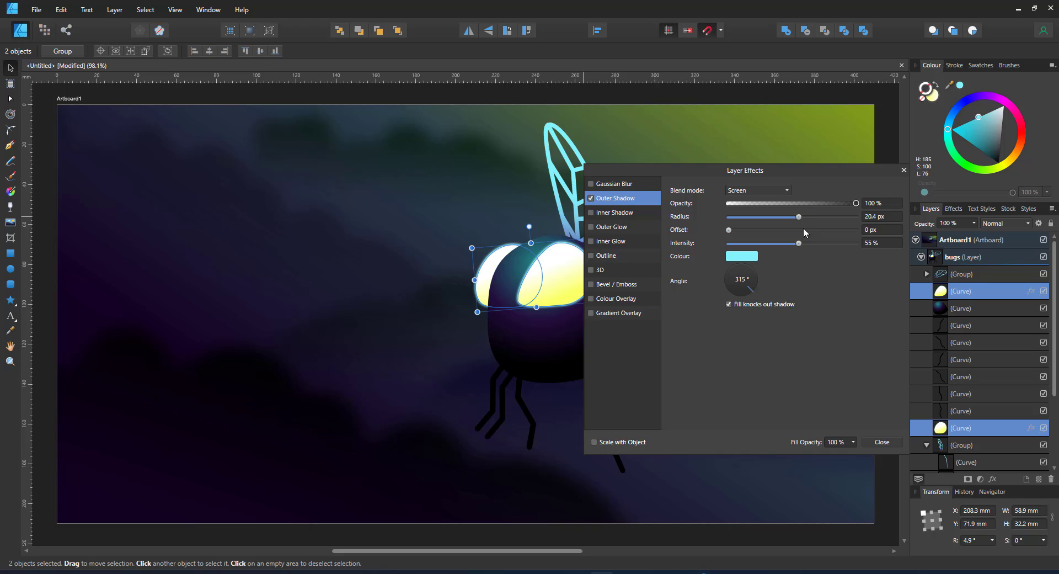
{"action": "left_click_drag", "start_coordinate": [799, 215], "coordinate": [882, 209]}
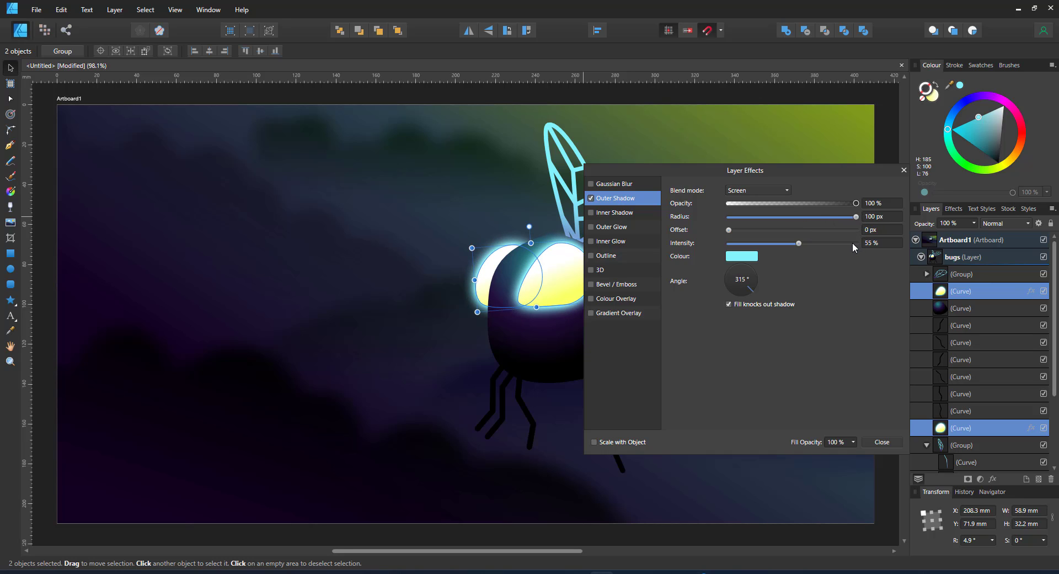
{"action": "left_click", "coordinate": [877, 218]}
{"action": "type", "text": "150"}
{"action": "key", "text": "Return"}
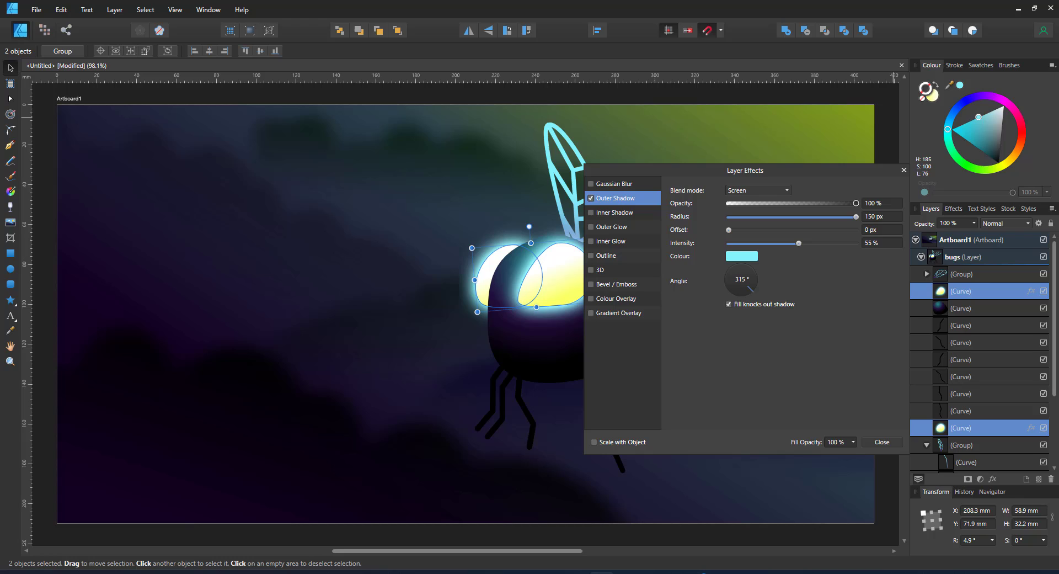
{"action": "left_click", "coordinate": [792, 203]}
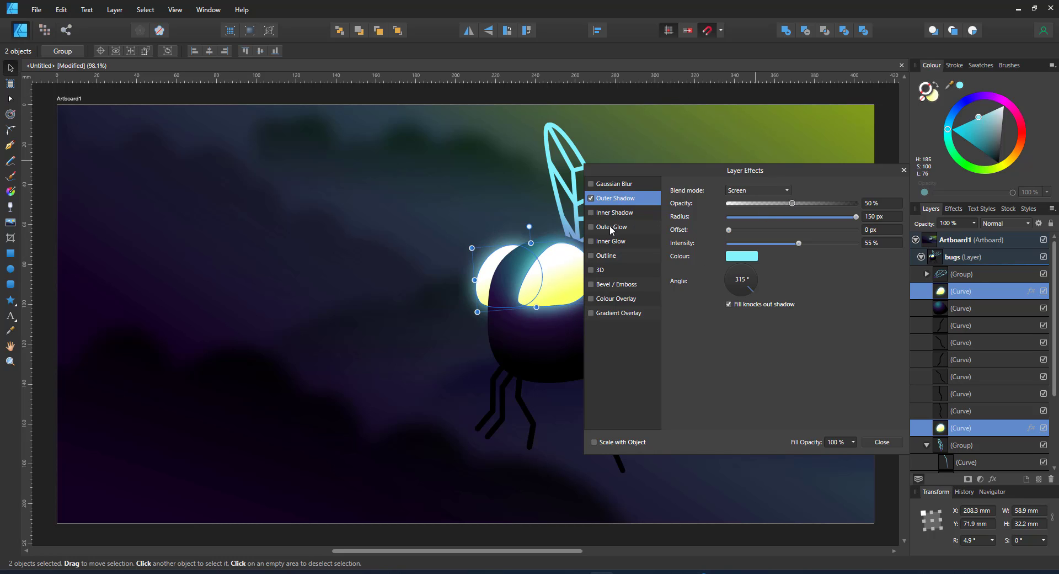
{"action": "left_click", "coordinate": [597, 236]}
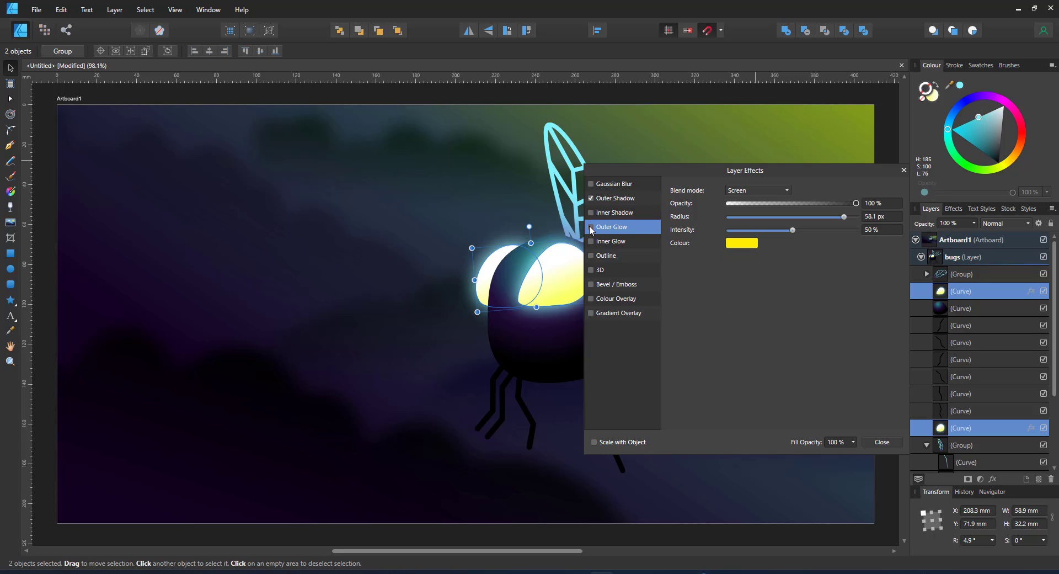
{"action": "left_click", "coordinate": [591, 227]}
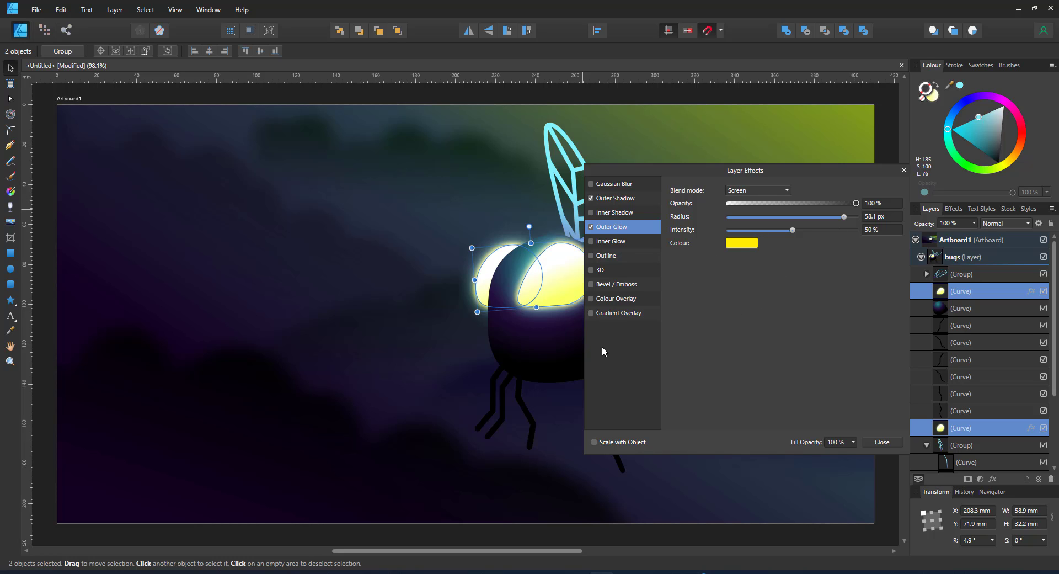
- Select the bug's body, try a white outer glow with a 100 px radius on it, and switch that glow off
{"action": "left_click", "coordinate": [565, 353]}
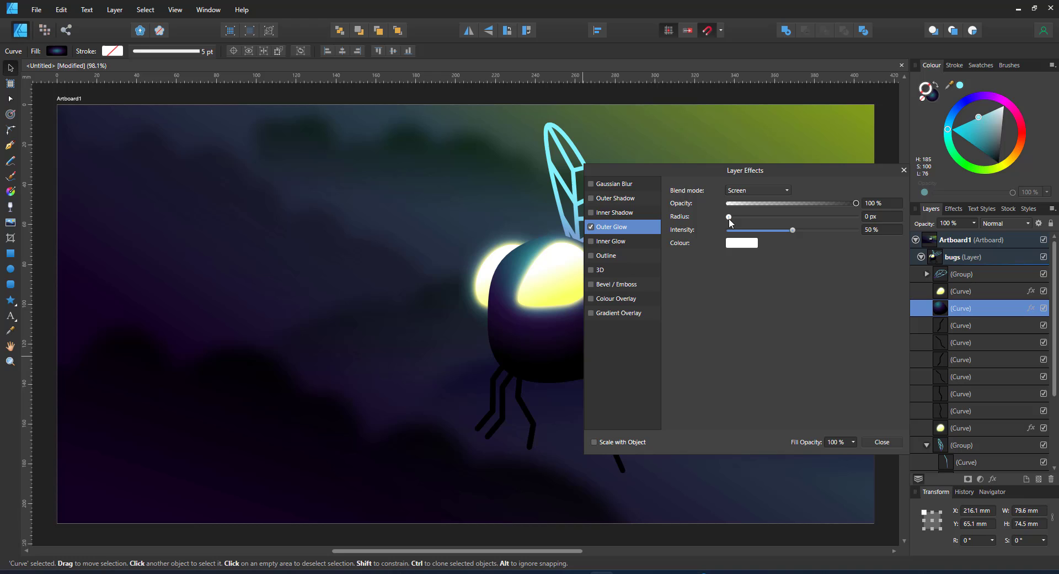
{"action": "left_click_drag", "start_coordinate": [728, 219], "coordinate": [866, 228]}
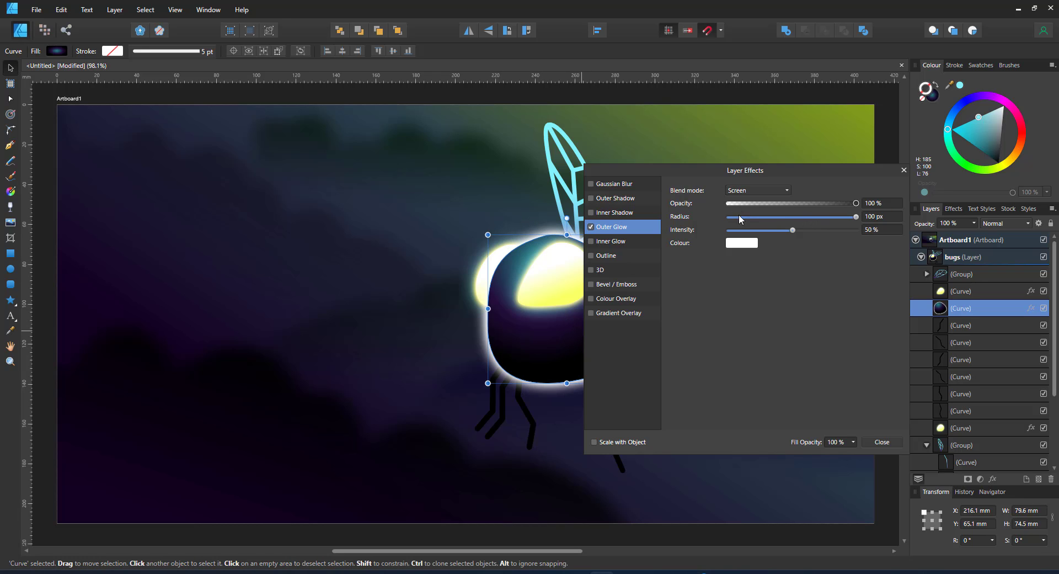
{"action": "left_click", "coordinate": [591, 227]}
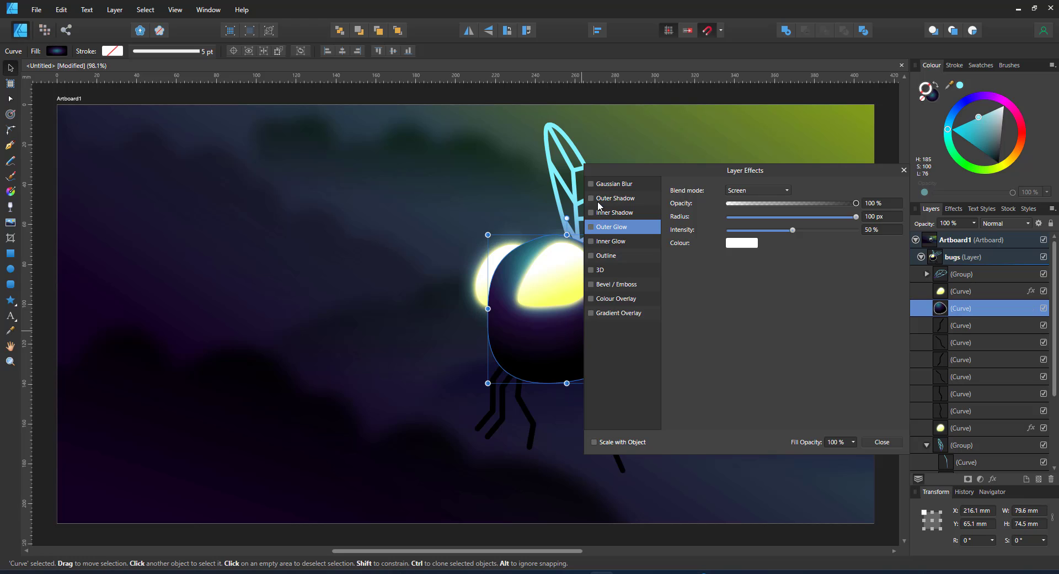
- Enable an Outer Shadow on the body and colour it with the cyan sampled from the wing
{"action": "left_click", "coordinate": [590, 199]}
{"action": "left_click", "coordinate": [615, 197]}
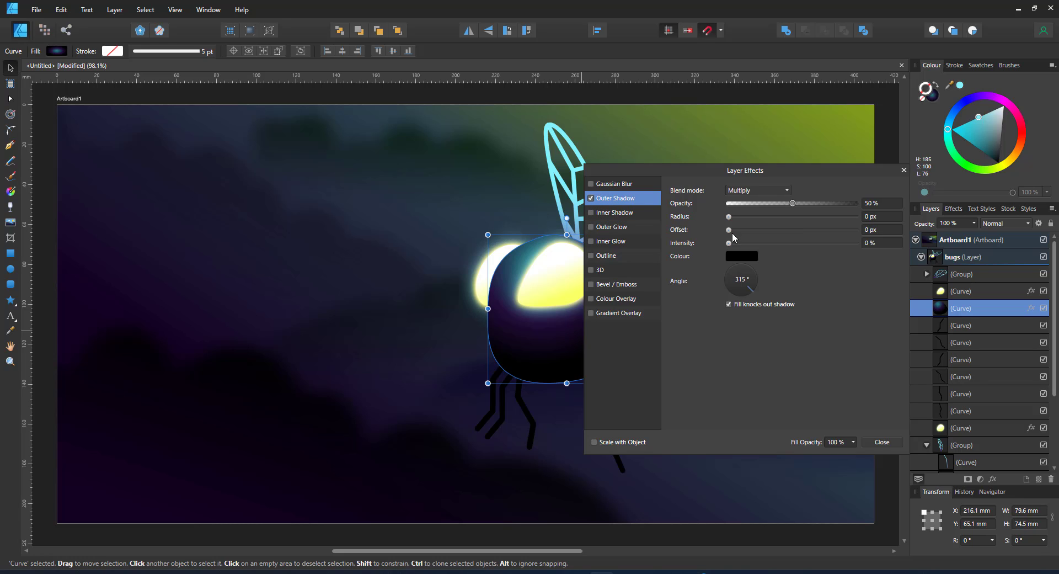
{"action": "left_click", "coordinate": [743, 259]}
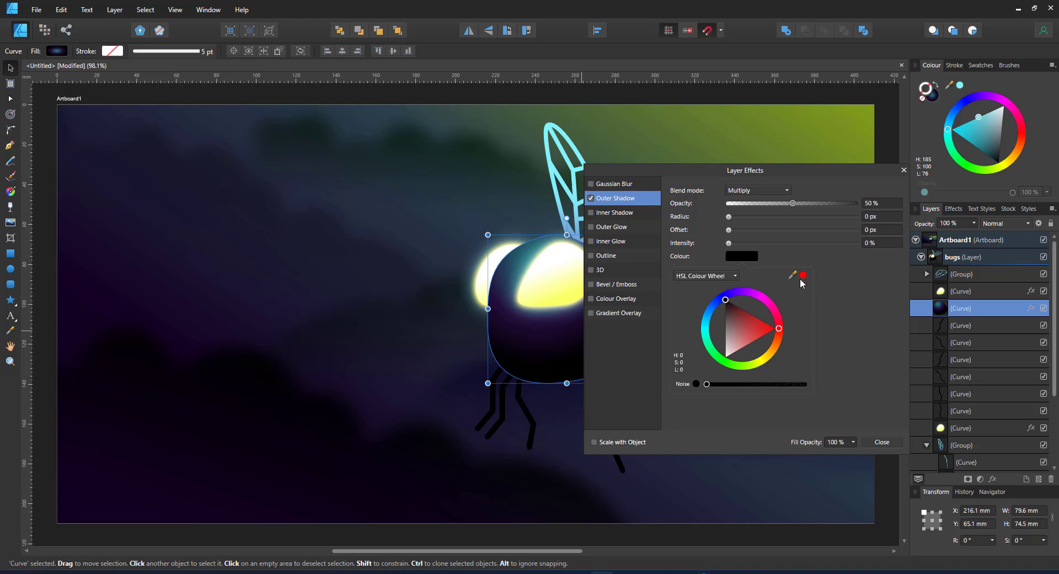
{"action": "left_click_drag", "start_coordinate": [793, 274], "coordinate": [578, 173]}
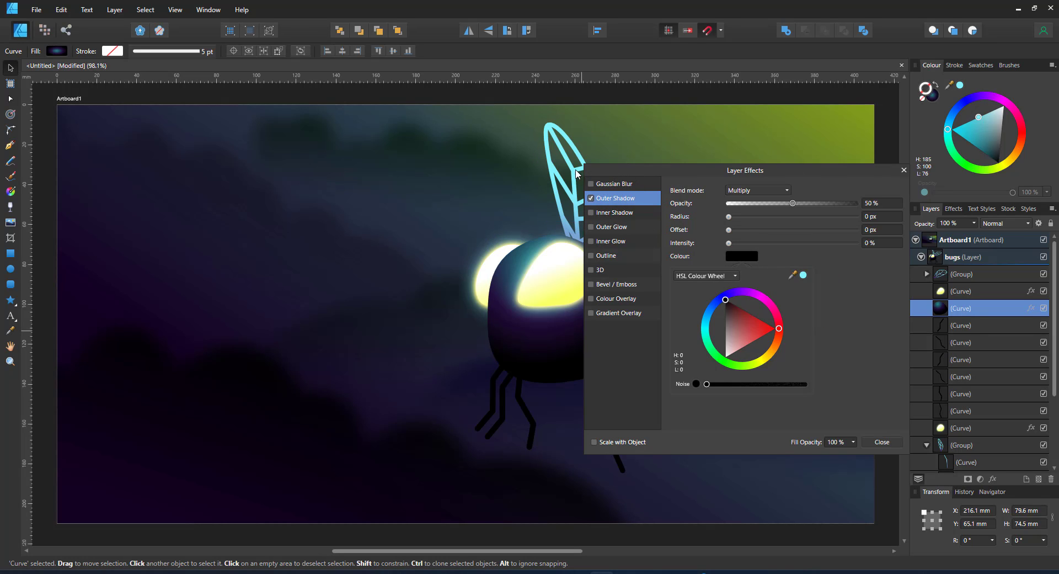
{"action": "left_click", "coordinate": [803, 276]}
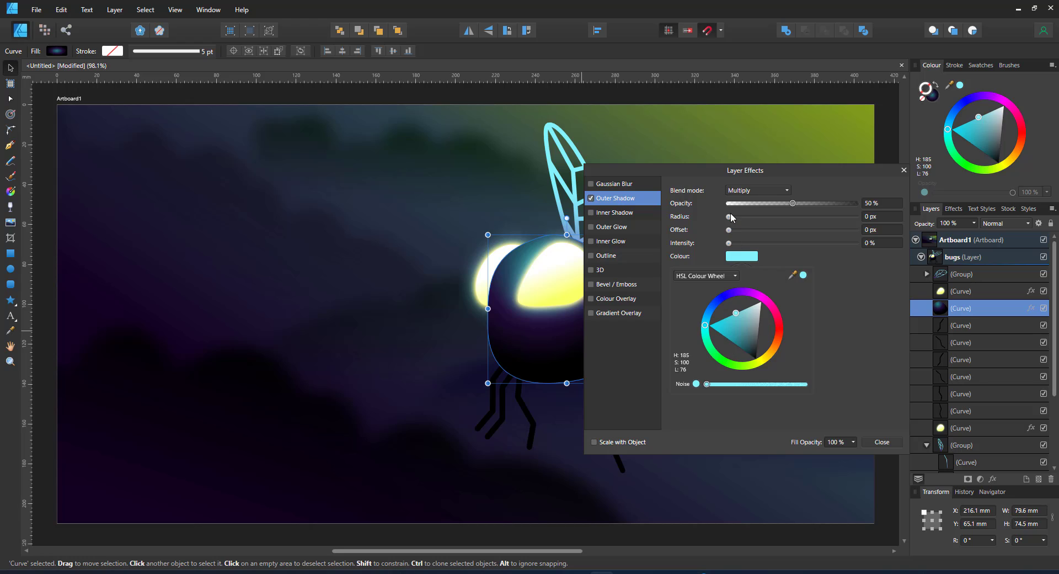
- Set the body's outer shadow to Screen blend mode with a 100 px radius and 77 % opacity
{"action": "left_click_drag", "start_coordinate": [763, 220], "coordinate": [820, 217]}
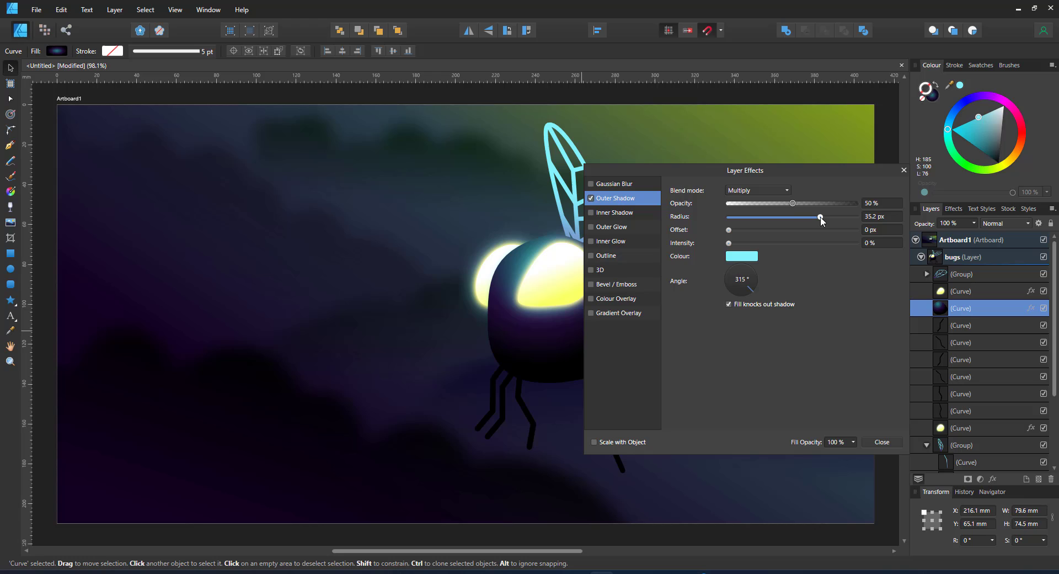
{"action": "left_click", "coordinate": [763, 189]}
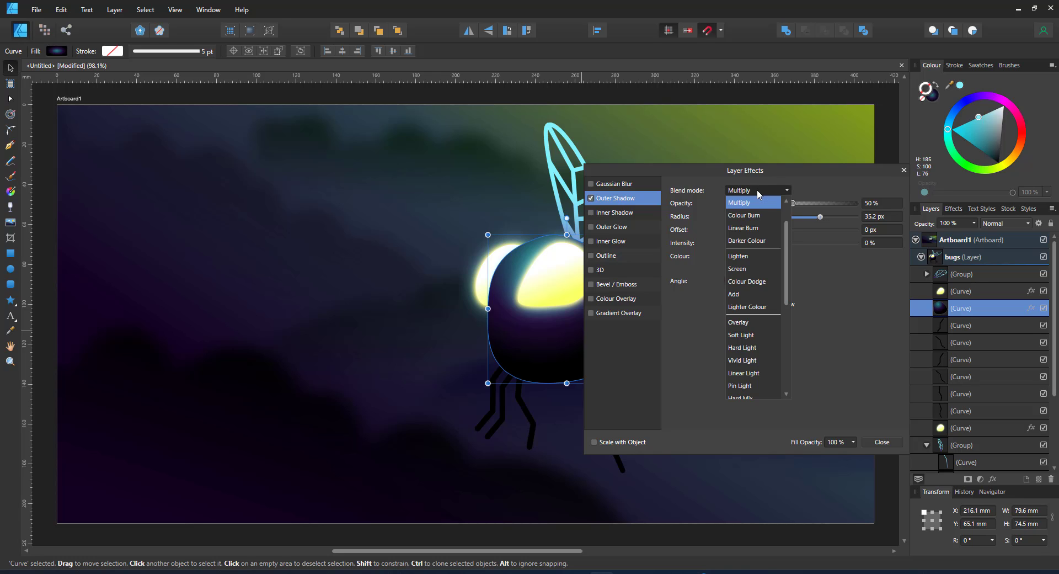
{"action": "left_click", "coordinate": [746, 269]}
{"action": "left_click_drag", "start_coordinate": [820, 217], "coordinate": [858, 218]}
{"action": "left_click_drag", "start_coordinate": [786, 202], "coordinate": [828, 205]}
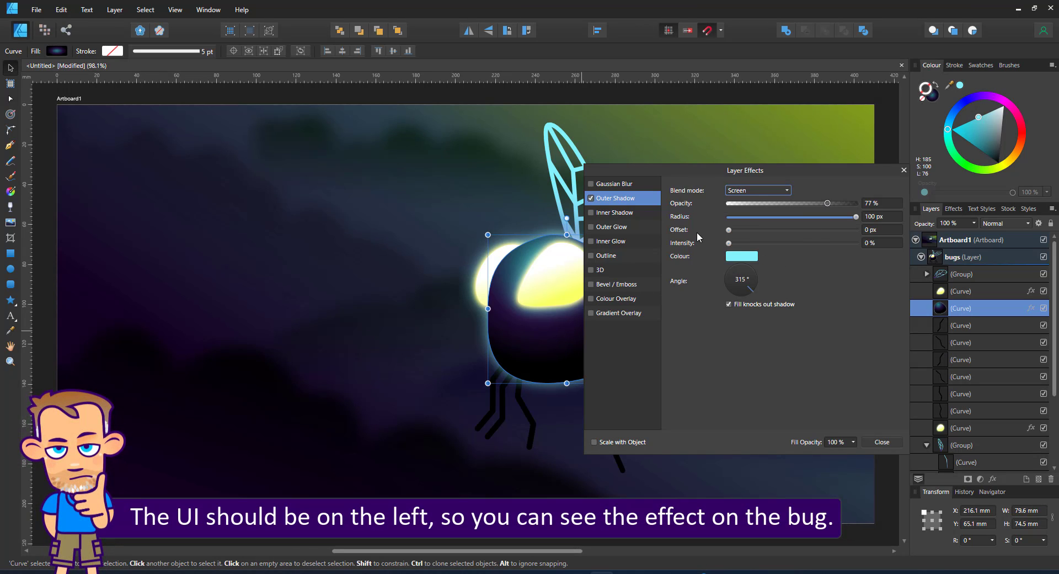
- Offset the body's outer shadow by about 30 px and move the Layer Effects dialog clear of the bug
{"action": "left_click_drag", "start_coordinate": [729, 228], "coordinate": [814, 227]}
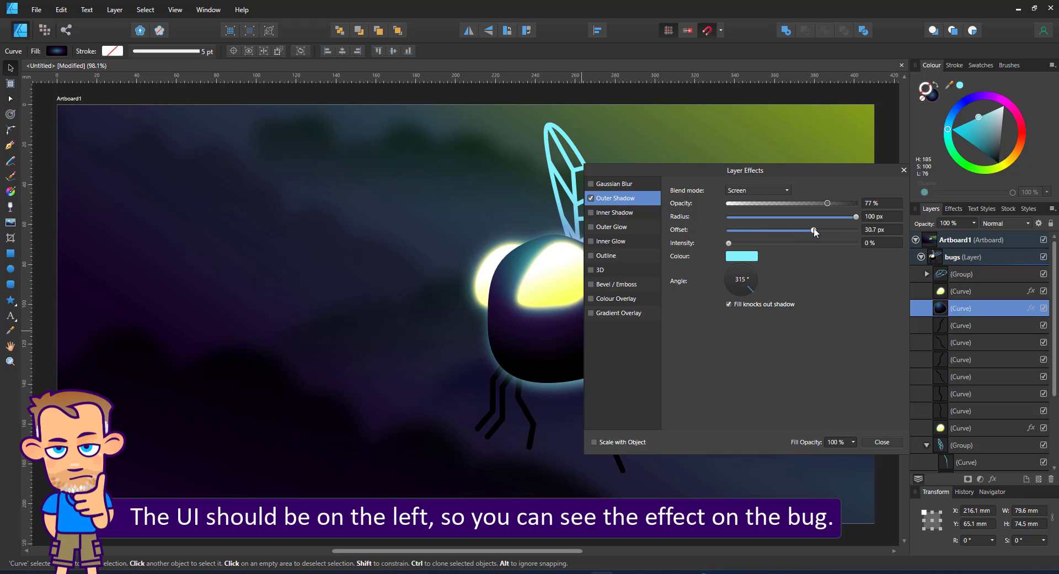
{"action": "left_click", "coordinate": [736, 272]}
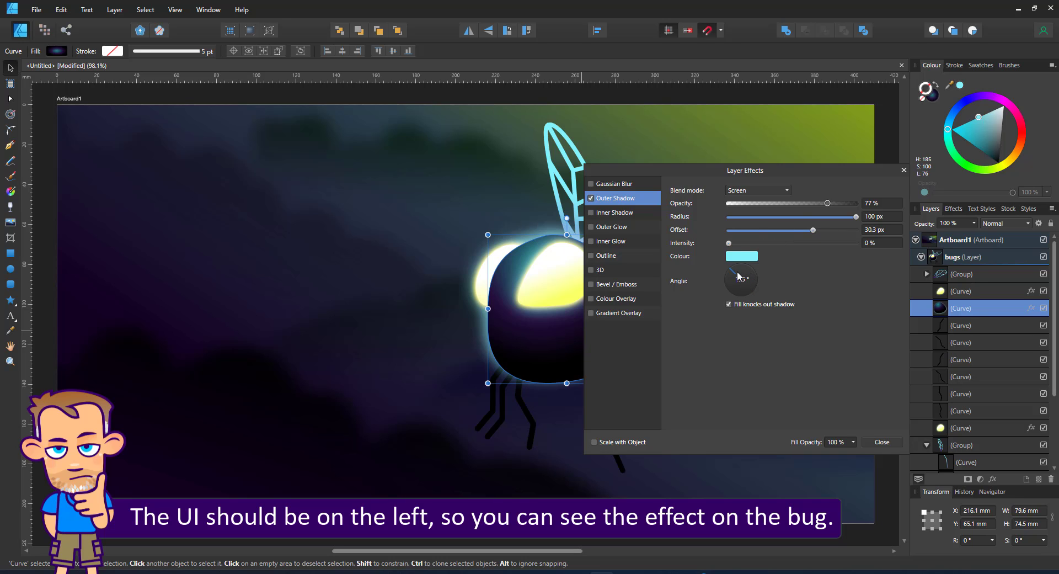
{"action": "left_click_drag", "start_coordinate": [723, 171], "coordinate": [202, 167]}
{"action": "left_click", "coordinate": [503, 210]}
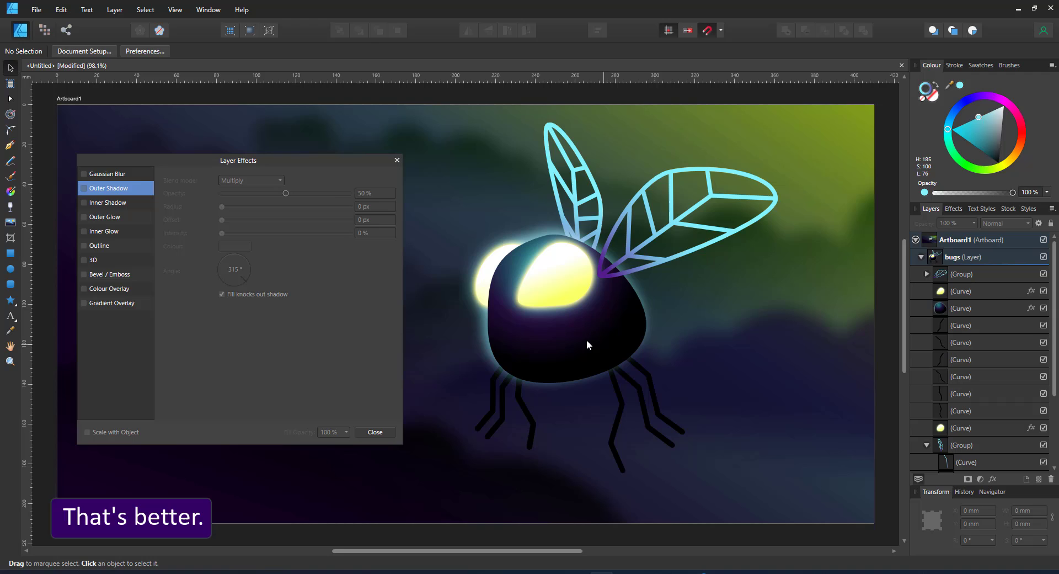
- Reselect the body and set its outer shadow to a 90° angle, 39 px offset and about 48 px radius
{"action": "left_click", "coordinate": [587, 340]}
{"action": "left_click_drag", "start_coordinate": [230, 268], "coordinate": [234, 250]}
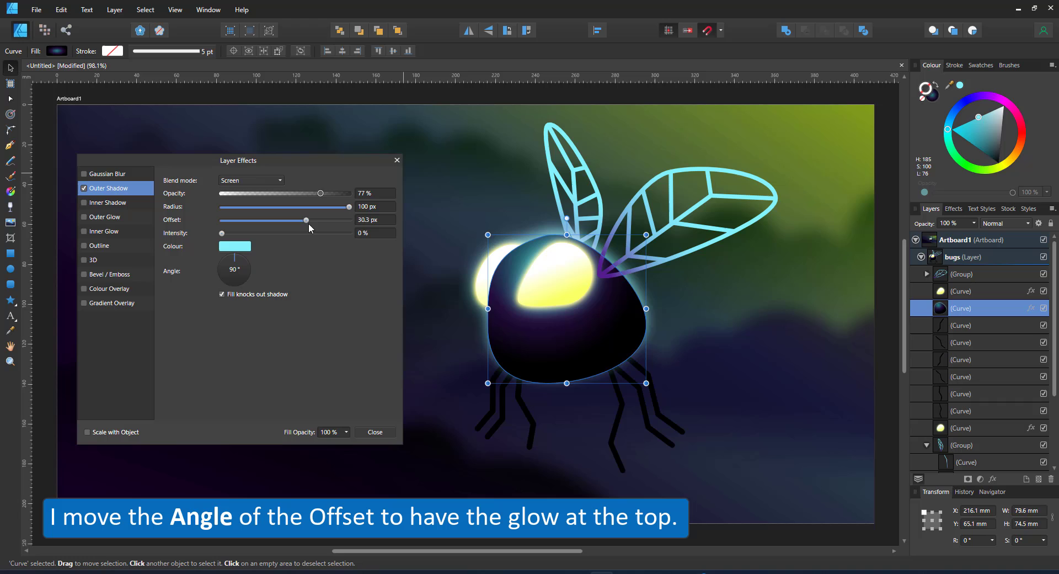
{"action": "left_click_drag", "start_coordinate": [309, 224], "coordinate": [331, 209]}
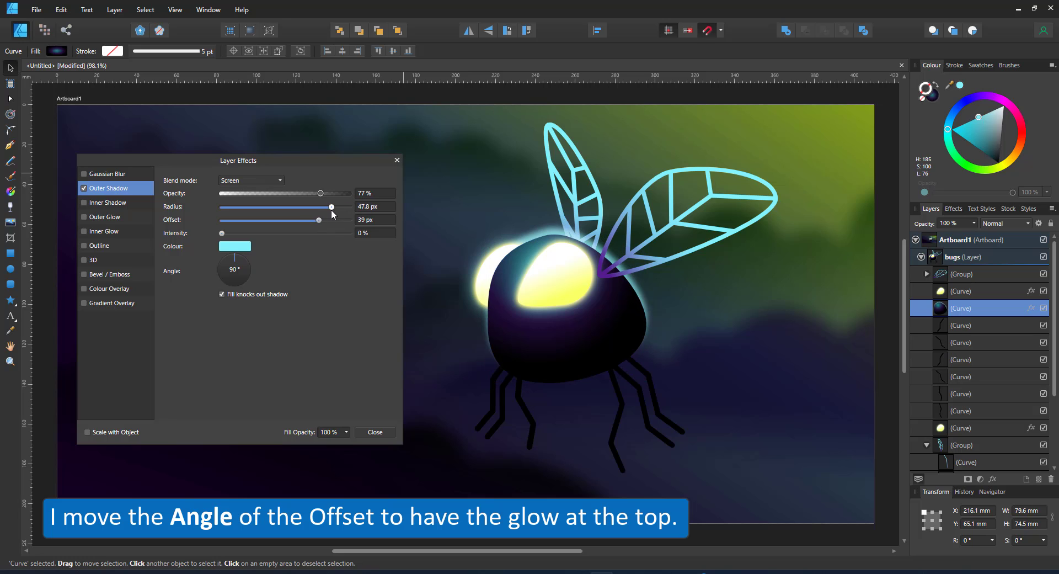
{"action": "left_click", "coordinate": [504, 219]}
- Select both wing groups and give them an Outer Glow with a radius of about 43 px and 43 % opacity
{"action": "left_click", "coordinate": [994, 274]}
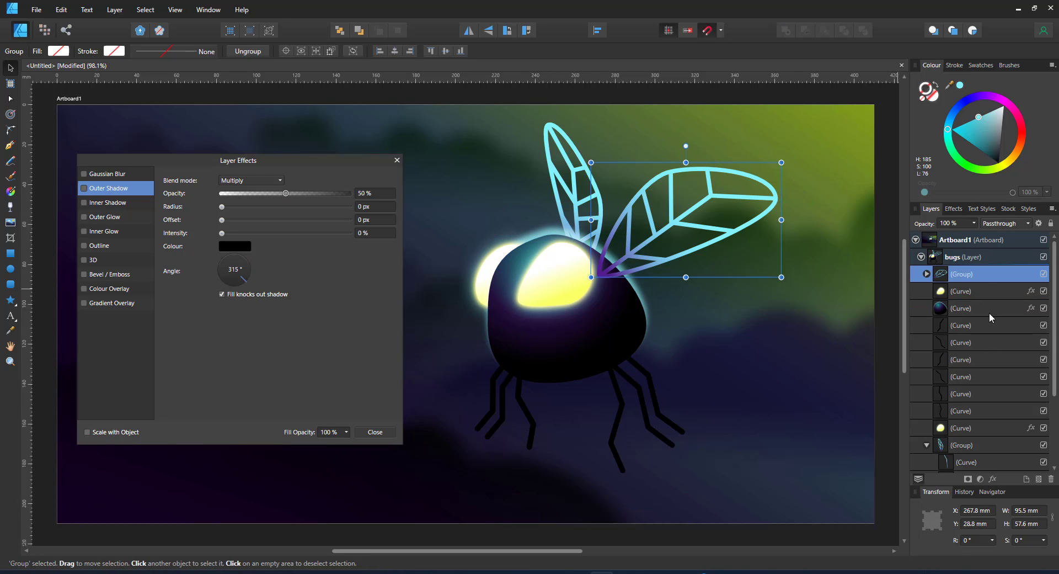
{"action": "left_click", "coordinate": [993, 445], "text": "ctrl"}
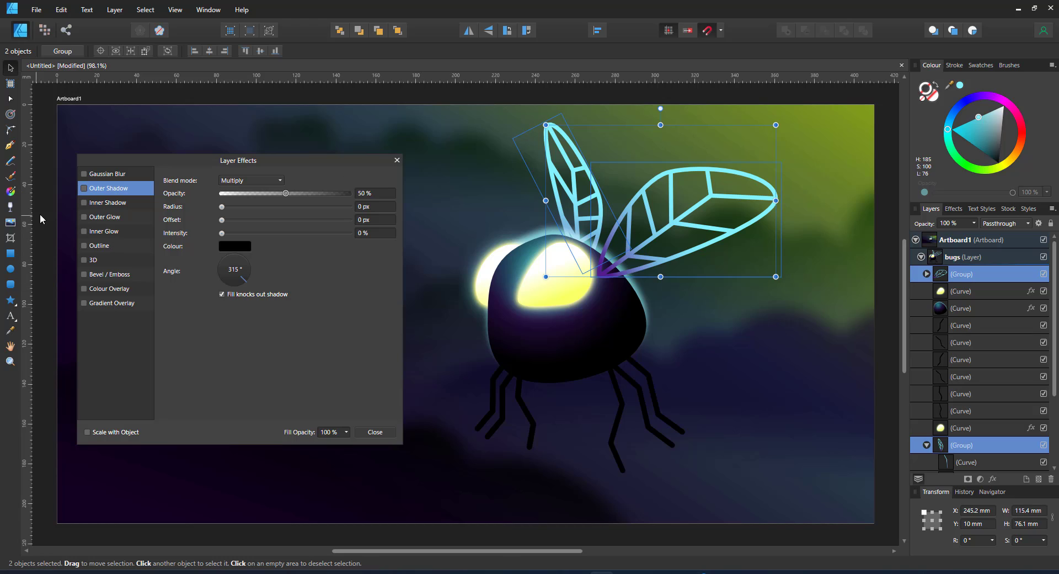
{"action": "left_click", "coordinate": [106, 218]}
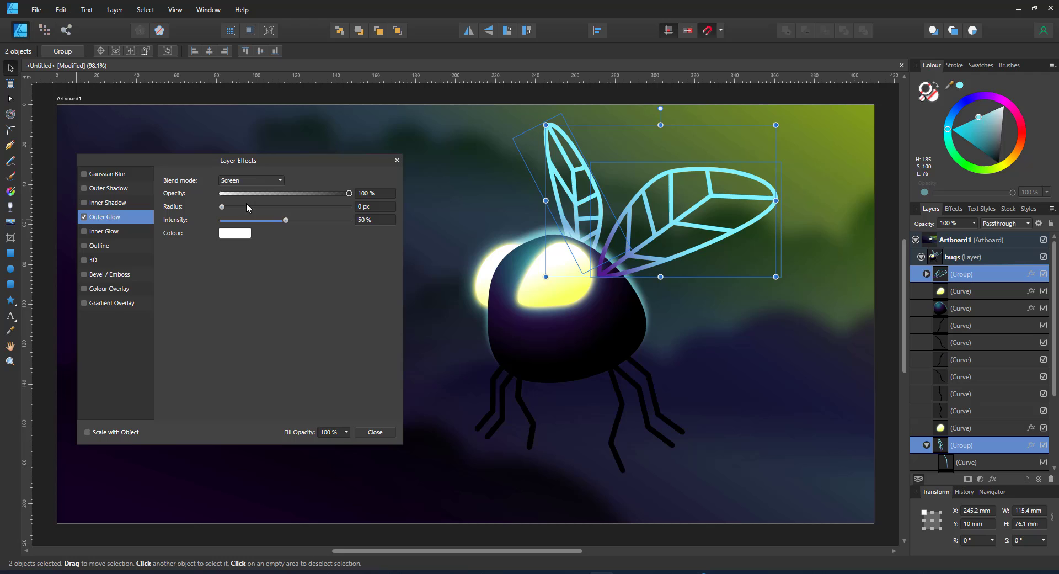
{"action": "left_click_drag", "start_coordinate": [246, 205], "coordinate": [325, 210]}
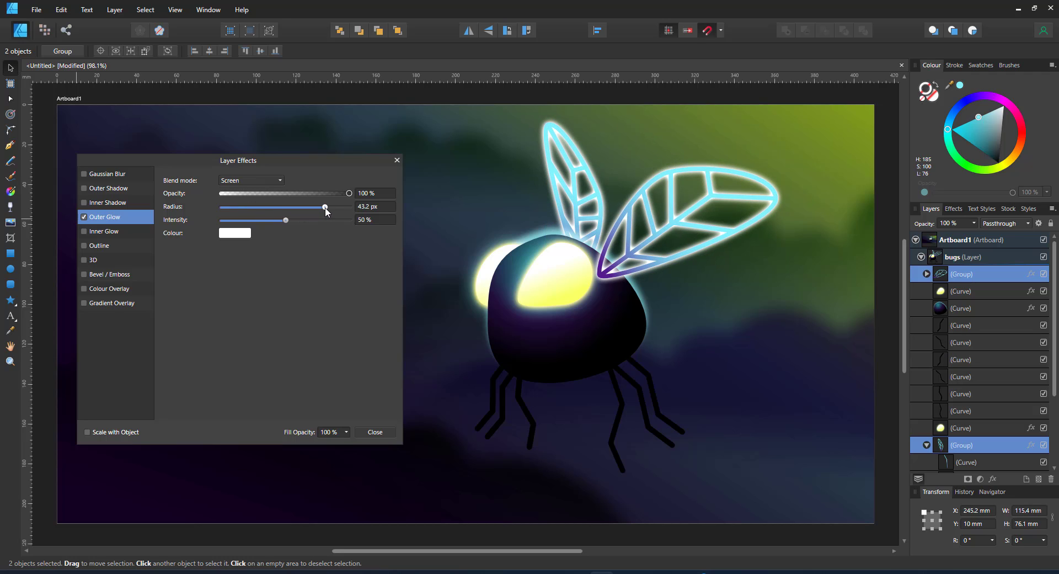
{"action": "left_click", "coordinate": [279, 192]}
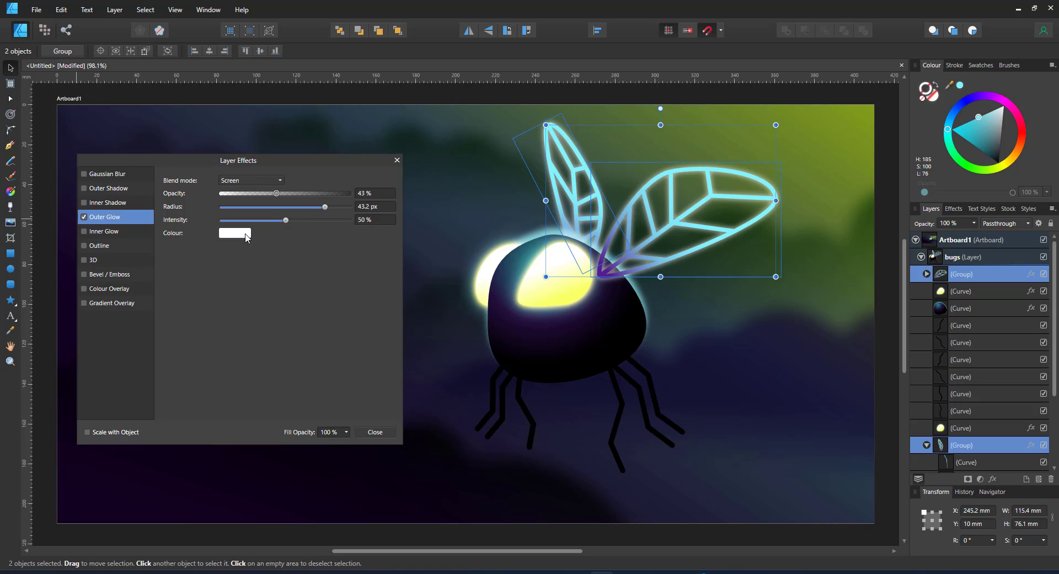
- Colour the wings' outer glow light cyan (H 187, S 97, L 71) and increase its radius to about 83 px
{"action": "left_click", "coordinate": [236, 233]}
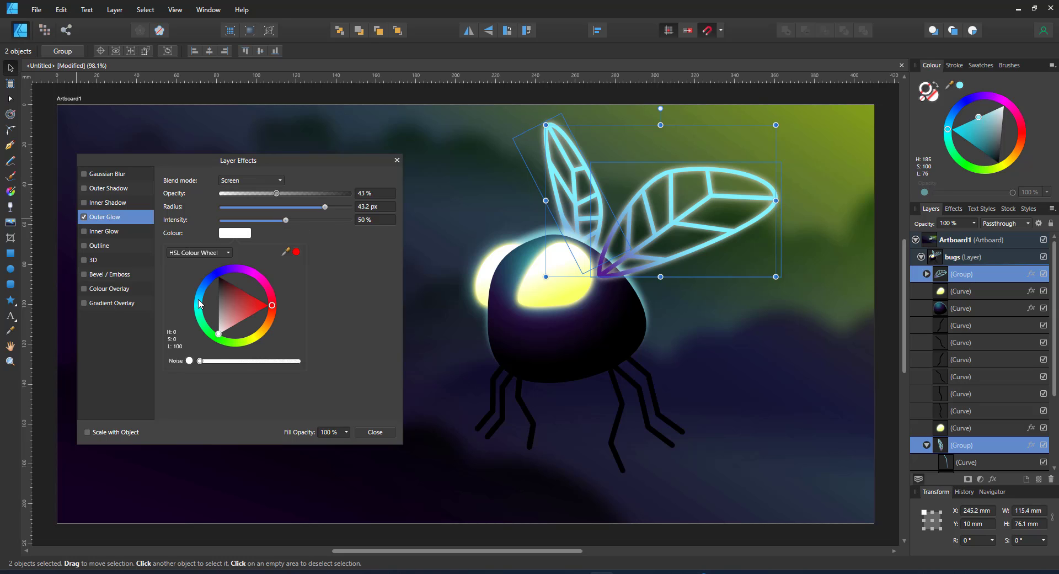
{"action": "left_click", "coordinate": [200, 304]}
{"action": "left_click", "coordinate": [225, 293]}
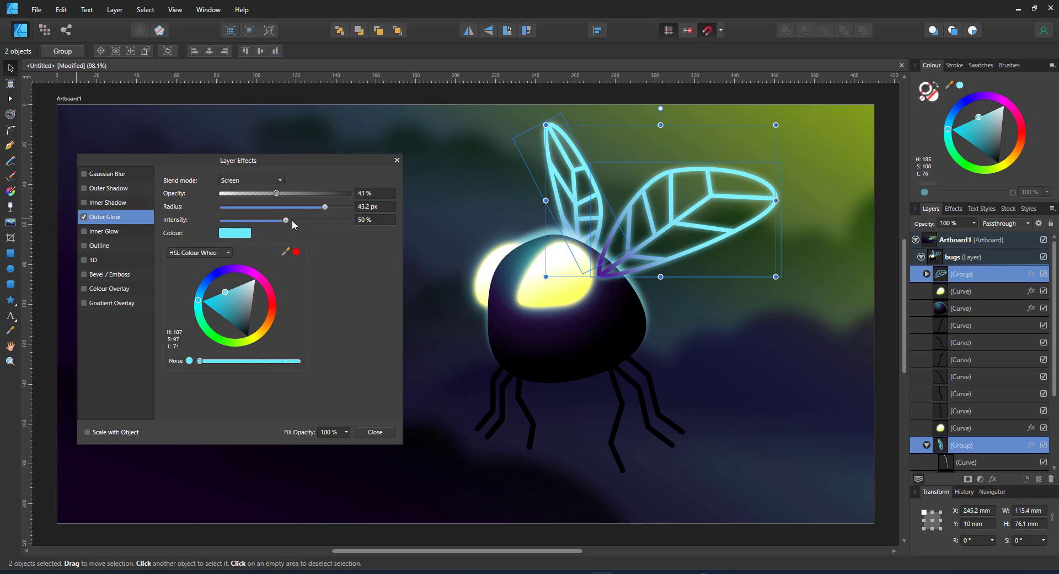
{"action": "left_click", "coordinate": [325, 208]}
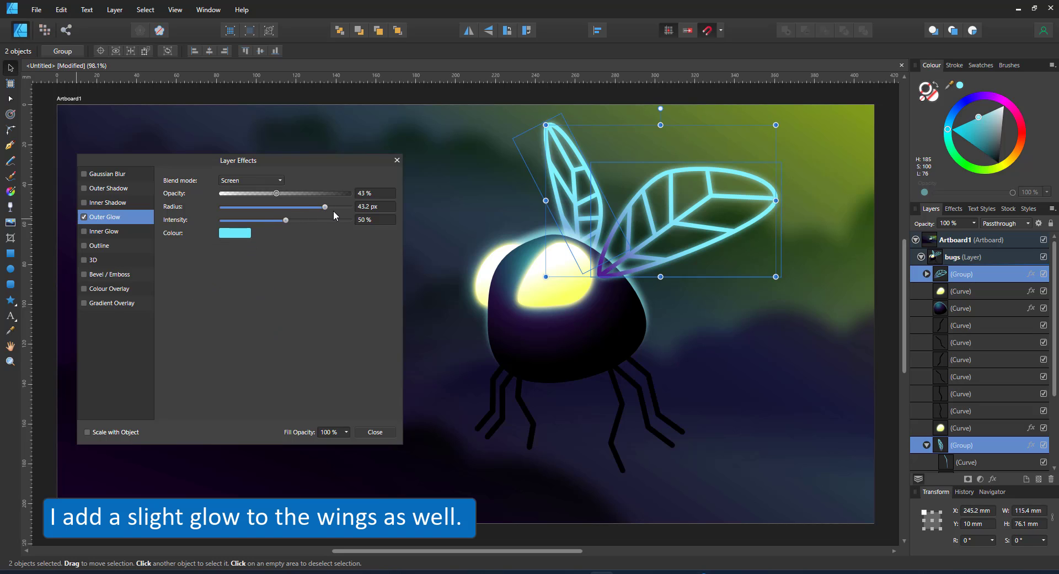
{"action": "left_click", "coordinate": [343, 207]}
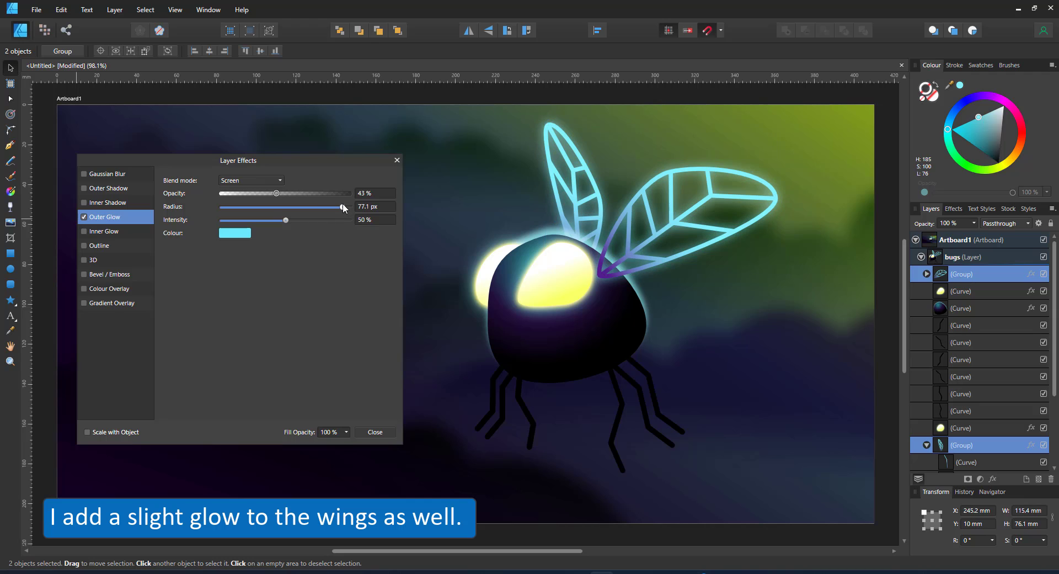
{"action": "left_click_drag", "start_coordinate": [343, 204], "coordinate": [345, 205]}
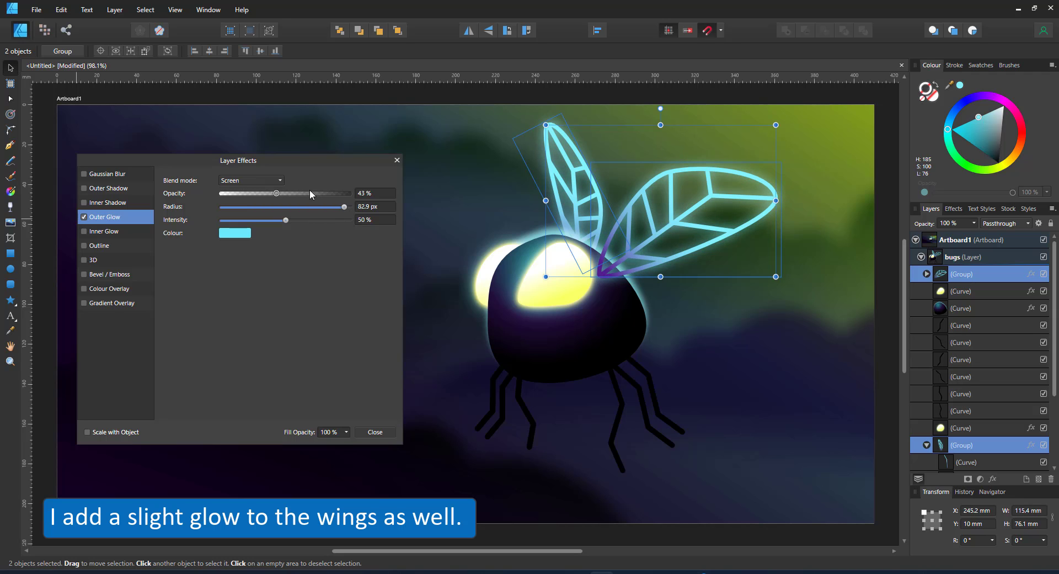
- Change the wings' outer glow blend mode to Glow and close the layer effects
{"action": "left_click", "coordinate": [254, 180]}
{"action": "scroll", "coordinate": [256, 304], "scroll_direction": "down", "scroll_amount": 3}
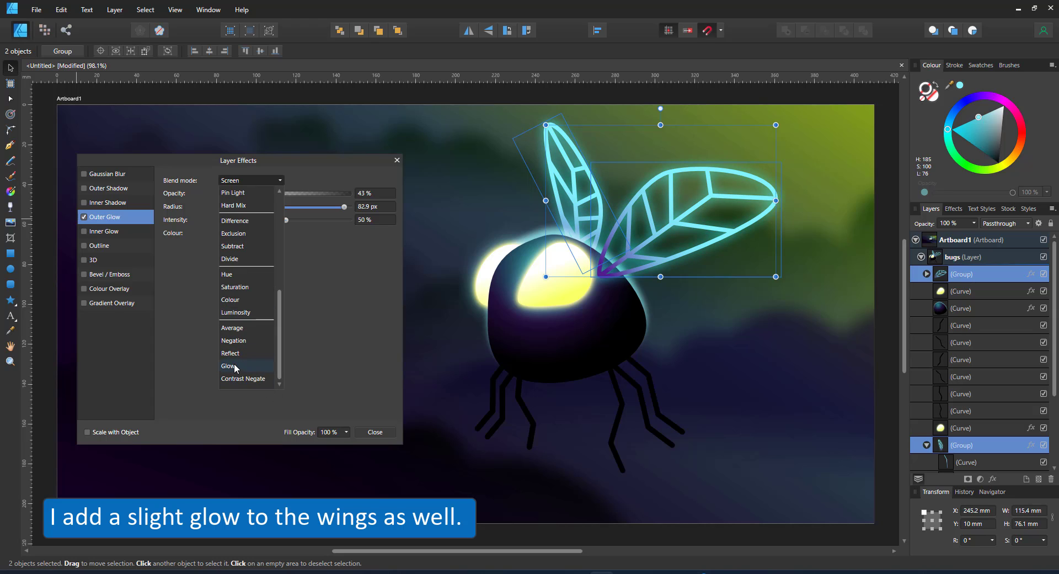
{"action": "left_click", "coordinate": [234, 367]}
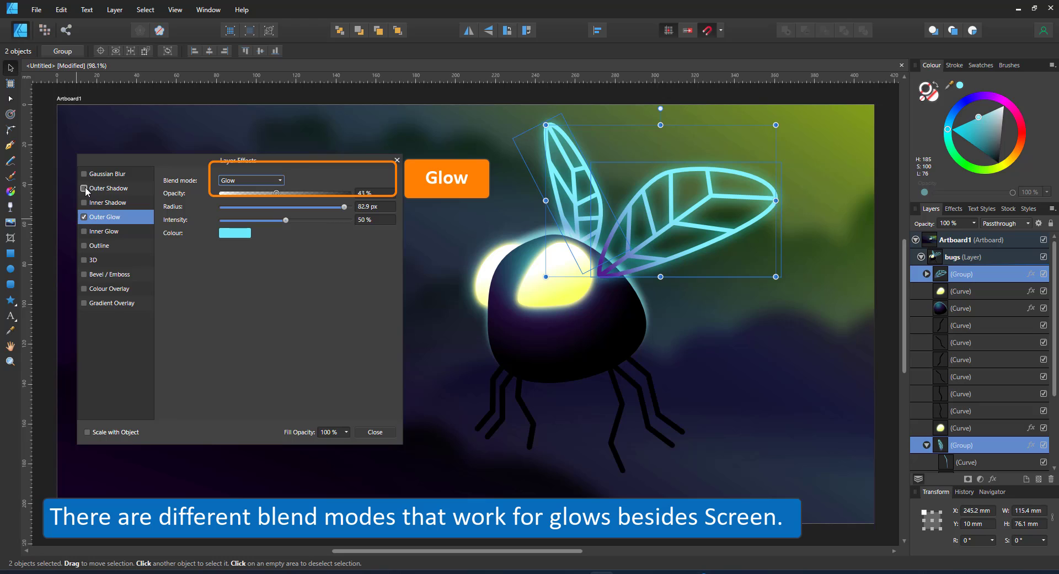
{"action": "left_click", "coordinate": [397, 160]}
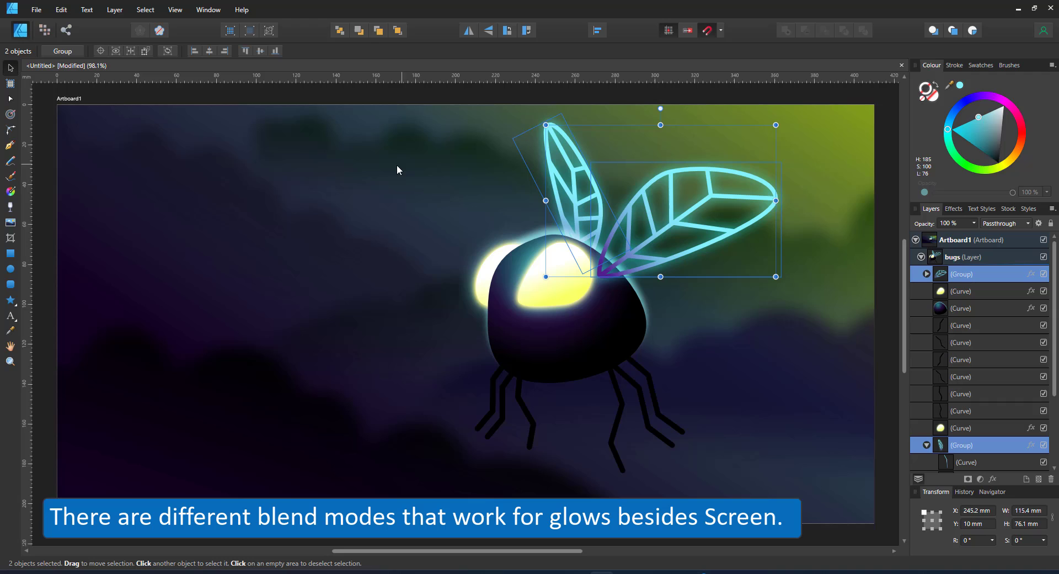
- Apply a linear transparency to both wings, fading from beyond the large wing's upper edge towards the body
{"action": "key", "text": "y"}
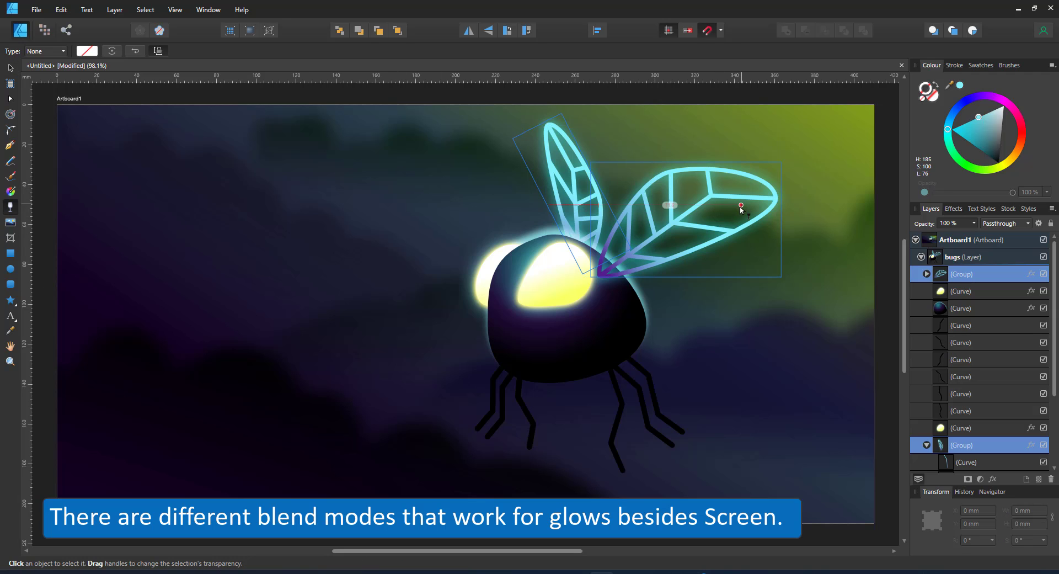
{"action": "left_click_drag", "start_coordinate": [728, 206], "coordinate": [585, 299]}
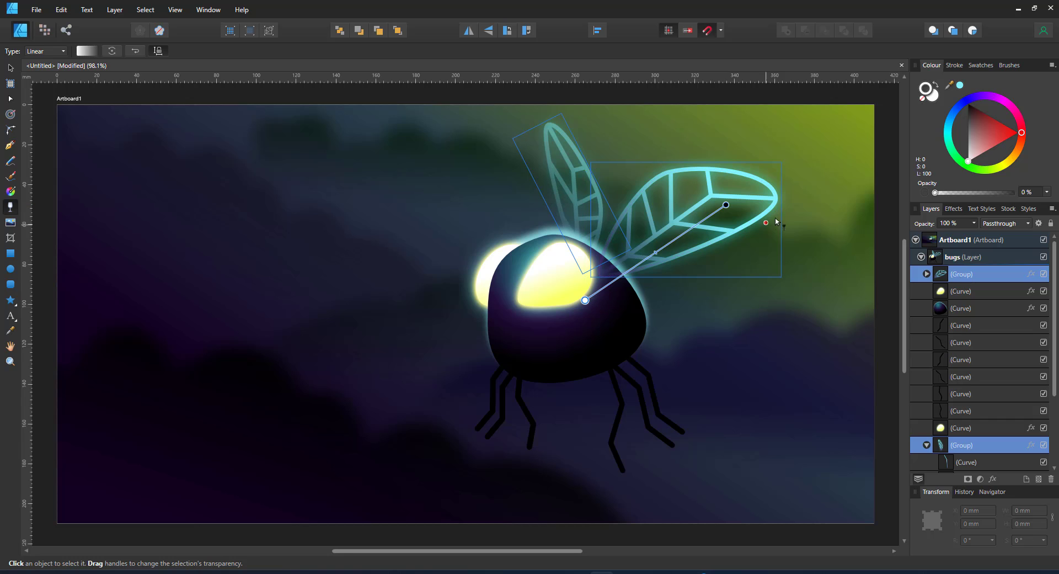
{"action": "left_click_drag", "start_coordinate": [726, 205], "coordinate": [745, 157]}
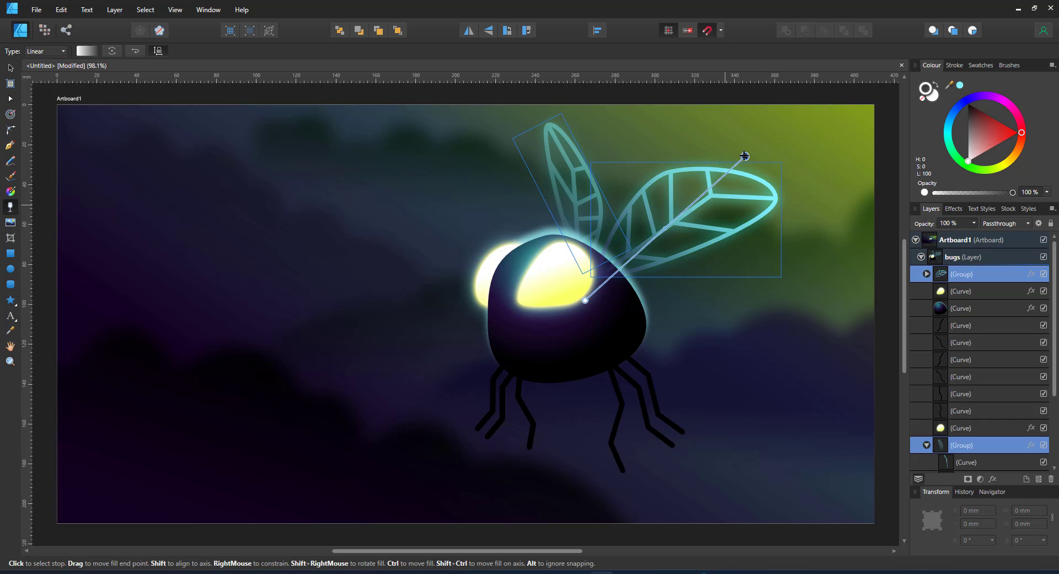
- Give the small rear wing its own linear transparency, running from well above its tip down to its base
{"action": "left_click", "coordinate": [575, 193]}
{"action": "left_click_drag", "start_coordinate": [583, 141], "coordinate": [584, 276]}
{"action": "left_click_drag", "start_coordinate": [580, 138], "coordinate": [566, 43]}
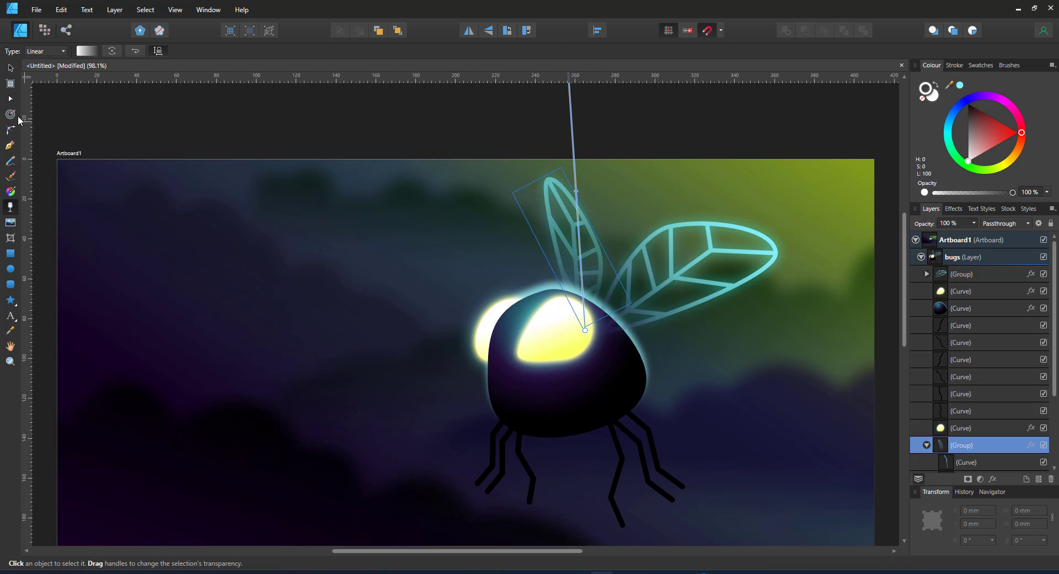
- Select all parts of the bug with the Move tool and group them
{"action": "left_click", "coordinate": [9, 68]}
{"action": "scroll", "coordinate": [549, 330], "scroll_direction": "down", "scroll_amount": 3}
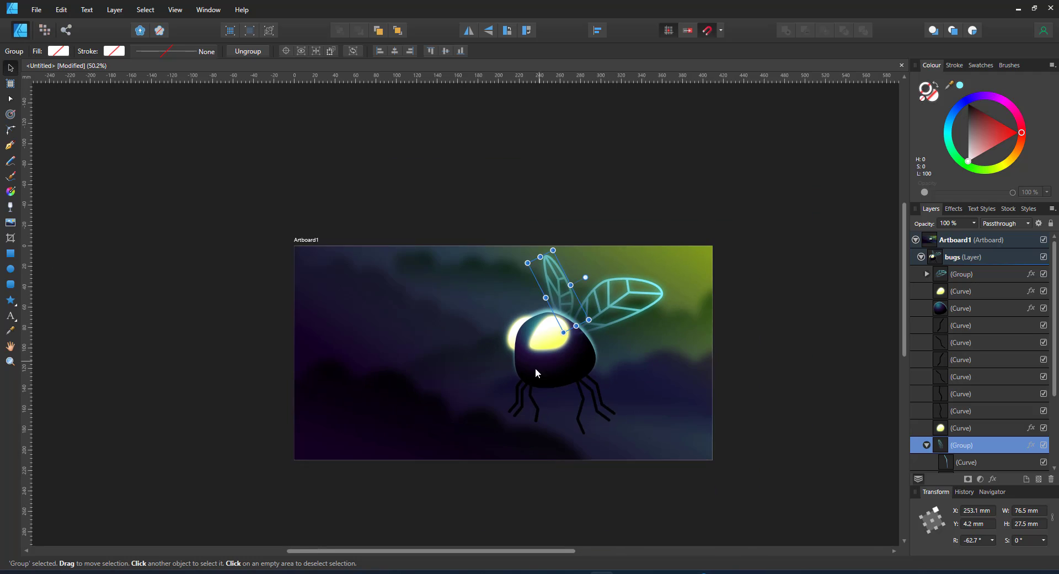
{"action": "left_click_drag", "start_coordinate": [546, 363], "coordinate": [580, 330]}
{"action": "left_click_drag", "start_coordinate": [451, 121], "coordinate": [773, 463]}
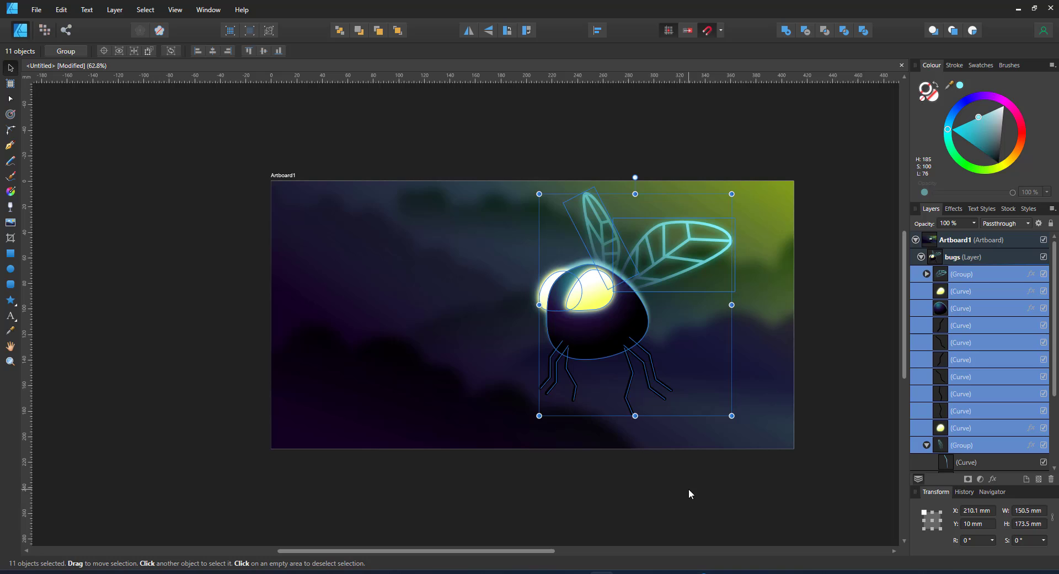
{"action": "key", "text": "ctrl+g"}
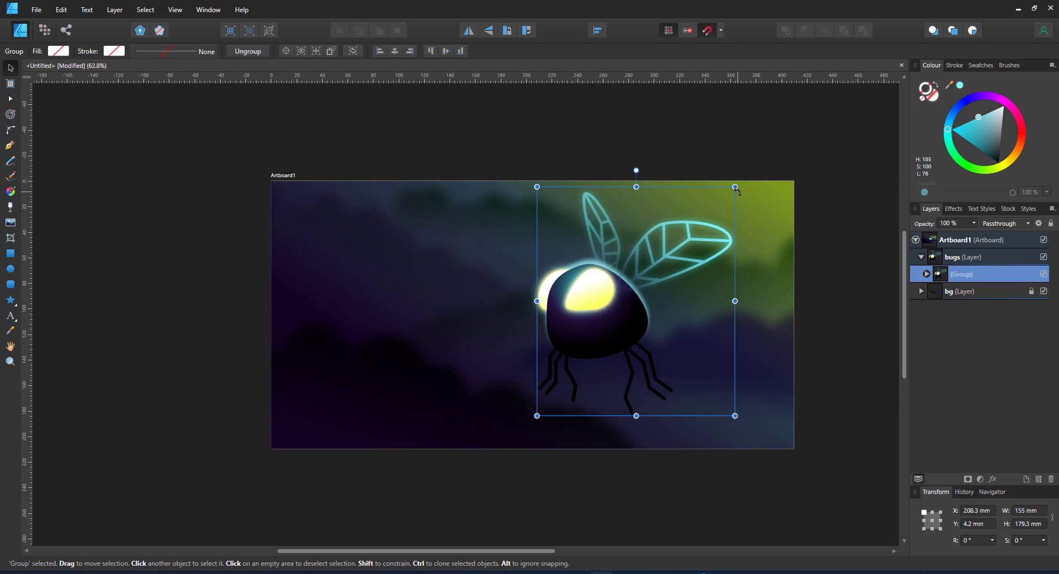
- Scale the bug group down to about 122 × 141 mm and move it to the artboard's upper-right area
{"action": "left_click_drag", "start_coordinate": [737, 189], "coordinate": [717, 215]}
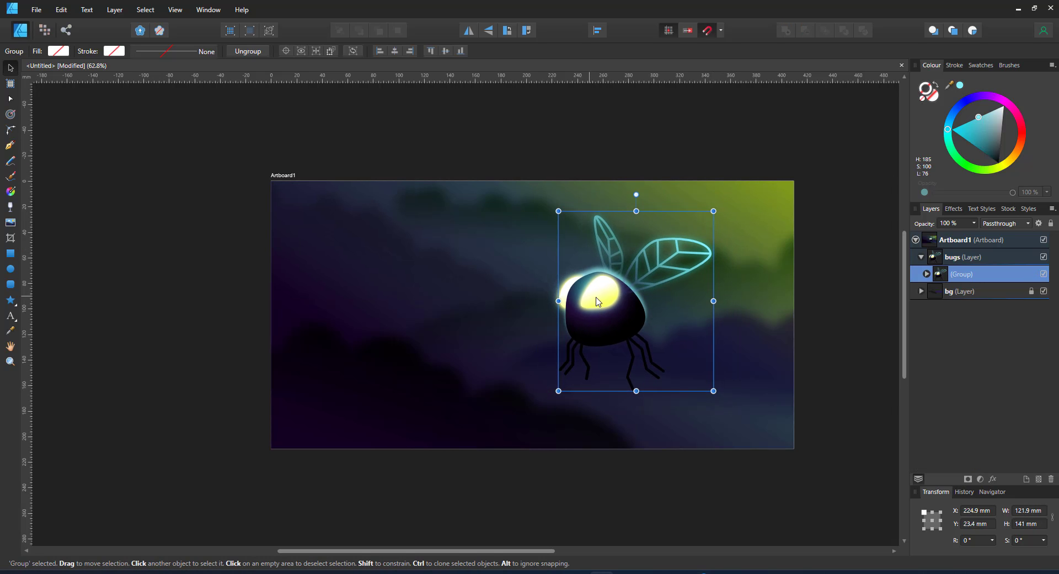
{"action": "left_click_drag", "start_coordinate": [593, 297], "coordinate": [648, 271]}
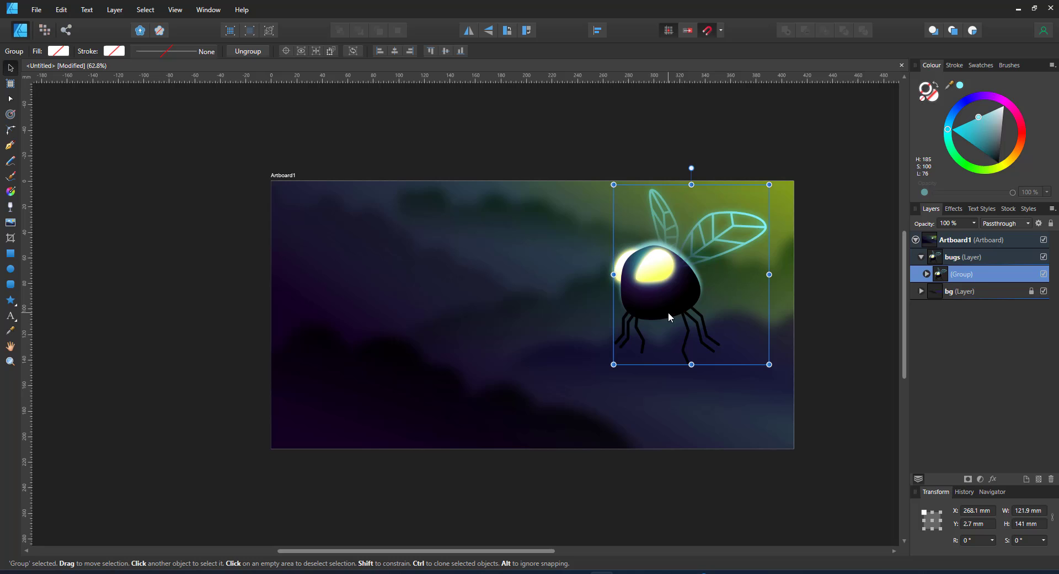
- Duplicate the bug, flip the copy horizontally, and place it in the artboard's left half rotated to about -8.8°
{"action": "key", "text": "ctrl+j"}
{"action": "left_click", "coordinate": [469, 30]}
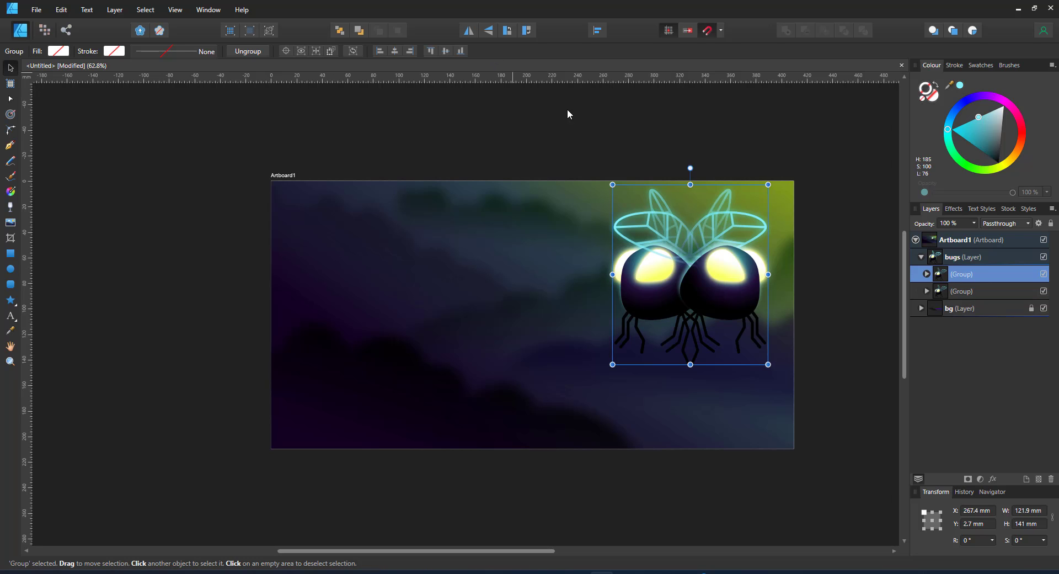
{"action": "left_click_drag", "start_coordinate": [730, 277], "coordinate": [448, 274]}
{"action": "left_click_drag", "start_coordinate": [495, 180], "coordinate": [507, 194]}
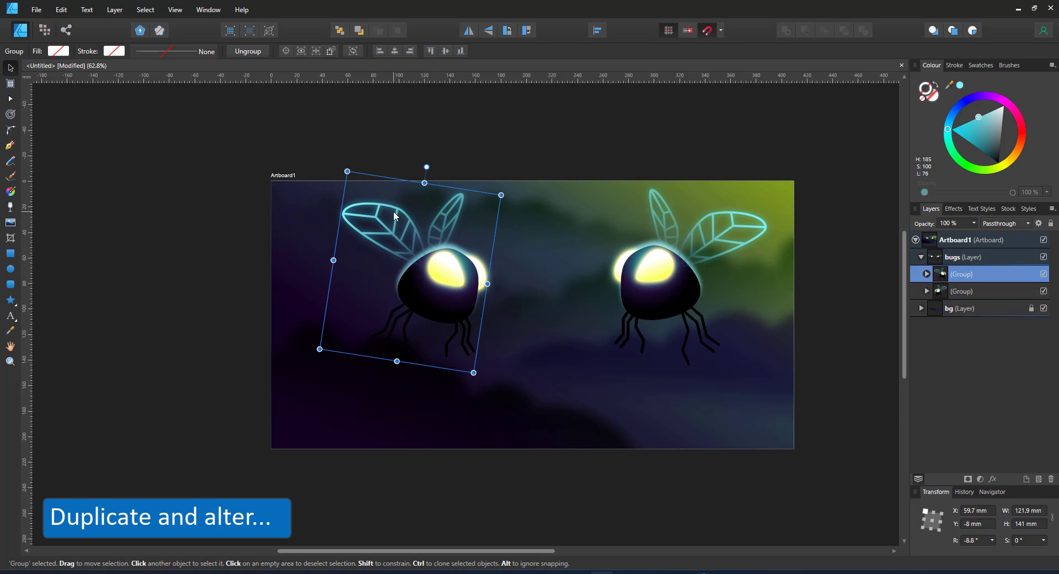
- Select the copied bug's large wing group and skew it to about 27°, making it about 75 × 35 mm
{"action": "left_click", "coordinate": [400, 217]}
{"action": "left_click", "coordinate": [403, 215]}
{"action": "double_click", "coordinate": [404, 215]}
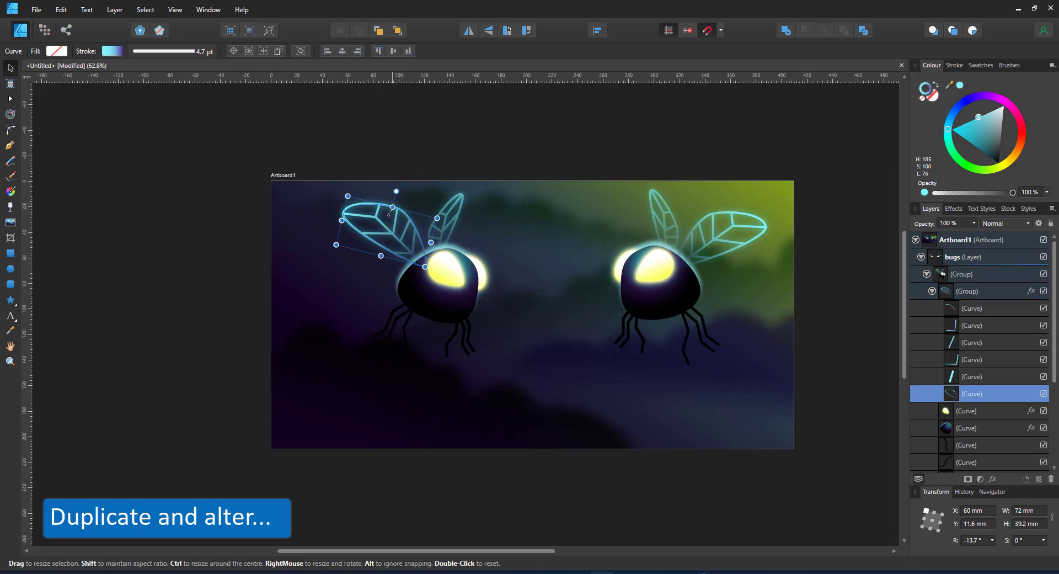
{"action": "left_click_drag", "start_coordinate": [393, 207], "coordinate": [326, 225]}
{"action": "key", "text": "ctrl+z"}
{"action": "left_click", "coordinate": [969, 296]}
{"action": "left_click", "coordinate": [319, 234]}
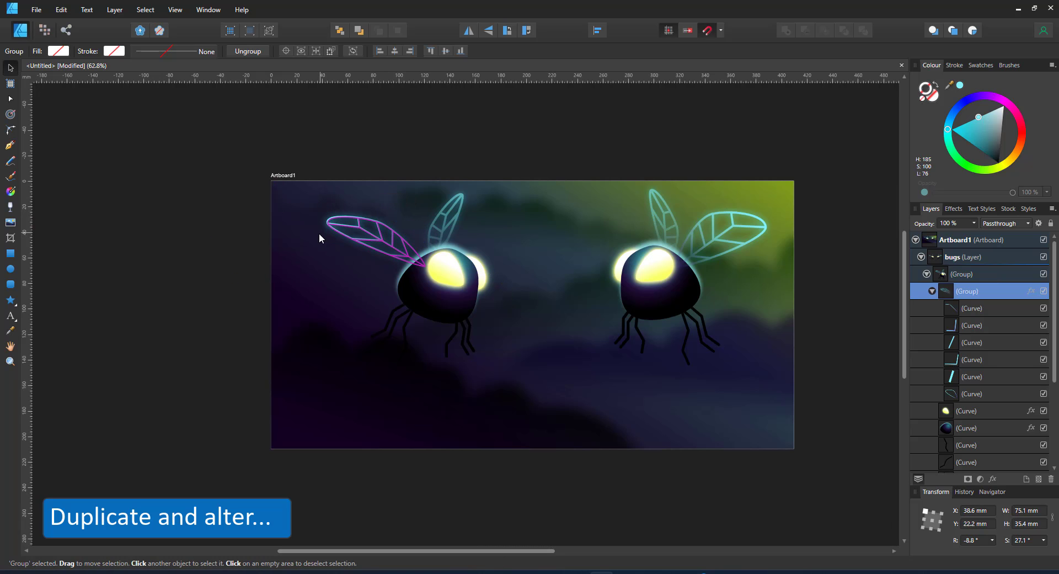
{"action": "left_click", "coordinate": [349, 238]}
{"action": "left_click", "coordinate": [951, 293]}
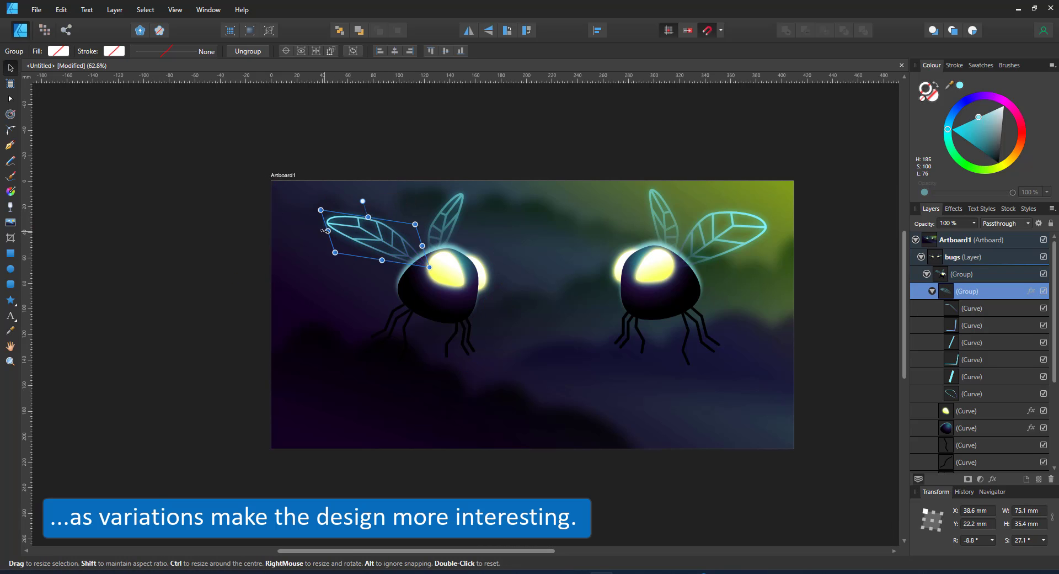
- Rotate the left bug's large wing down toward its back and place the small wing just above it at 15.2°, about 60 × 24 mm
{"action": "left_click_drag", "start_coordinate": [328, 231], "coordinate": [333, 248]}
{"action": "left_click_drag", "start_coordinate": [365, 209], "coordinate": [342, 222]}
{"action": "left_click", "coordinate": [450, 200]}
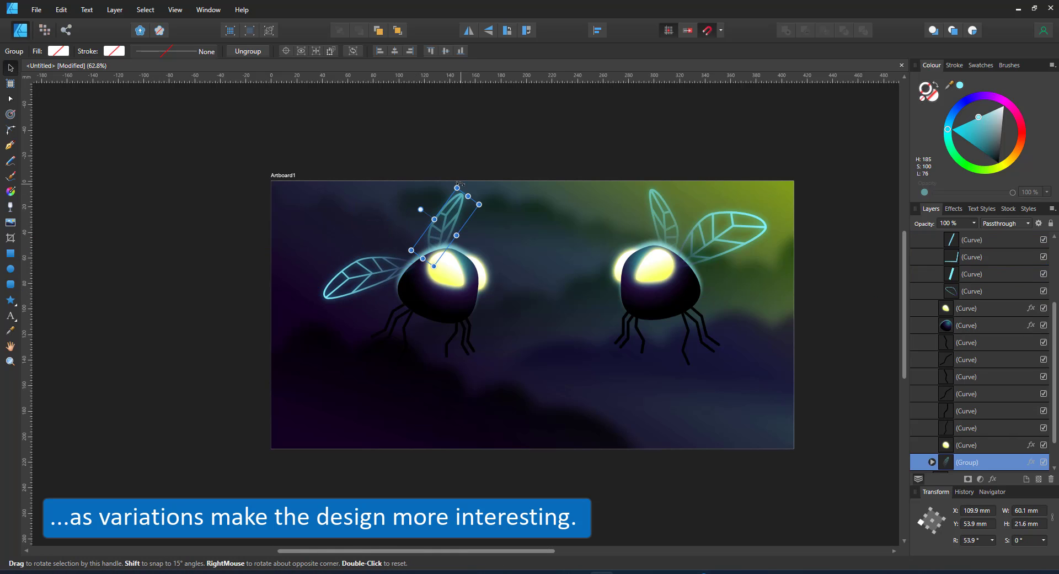
{"action": "left_click_drag", "start_coordinate": [458, 182], "coordinate": [354, 207]}
{"action": "left_click_drag", "start_coordinate": [439, 239], "coordinate": [451, 172]}
{"action": "left_click_drag", "start_coordinate": [467, 212], "coordinate": [400, 269]}
- Select all curves in the left bug's small wing group and set their stroke width to 4 pt
{"action": "scroll", "coordinate": [953, 437], "scroll_direction": "down", "scroll_amount": 1}
{"action": "left_click", "coordinate": [932, 427]}
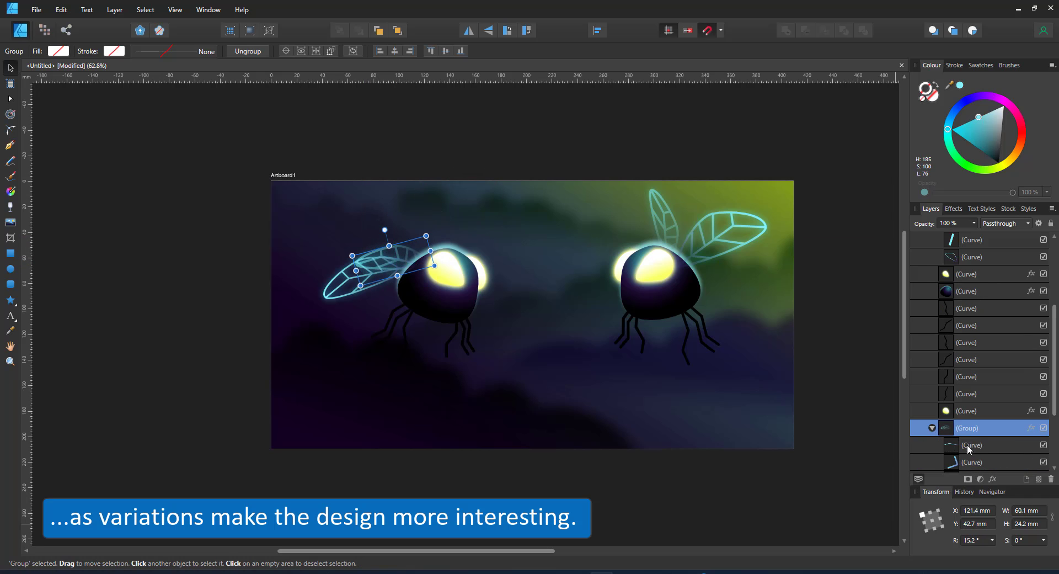
{"action": "left_click", "coordinate": [968, 444]}
{"action": "scroll", "coordinate": [969, 435], "scroll_direction": "down", "scroll_amount": 2}
{"action": "left_click", "coordinate": [974, 428], "text": "shift"}
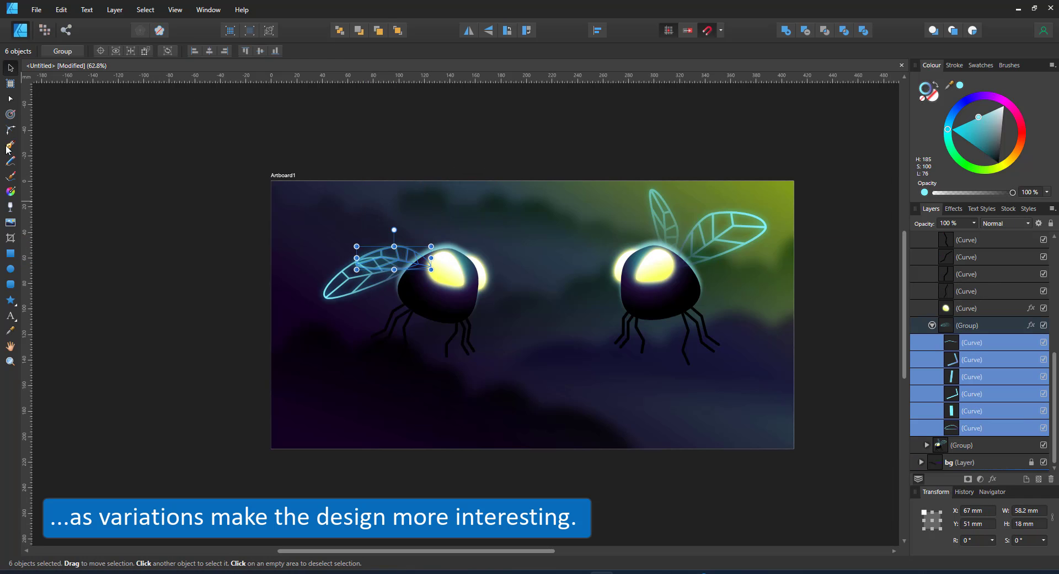
{"action": "left_click", "coordinate": [10, 146]}
{"action": "left_click", "coordinate": [160, 51]}
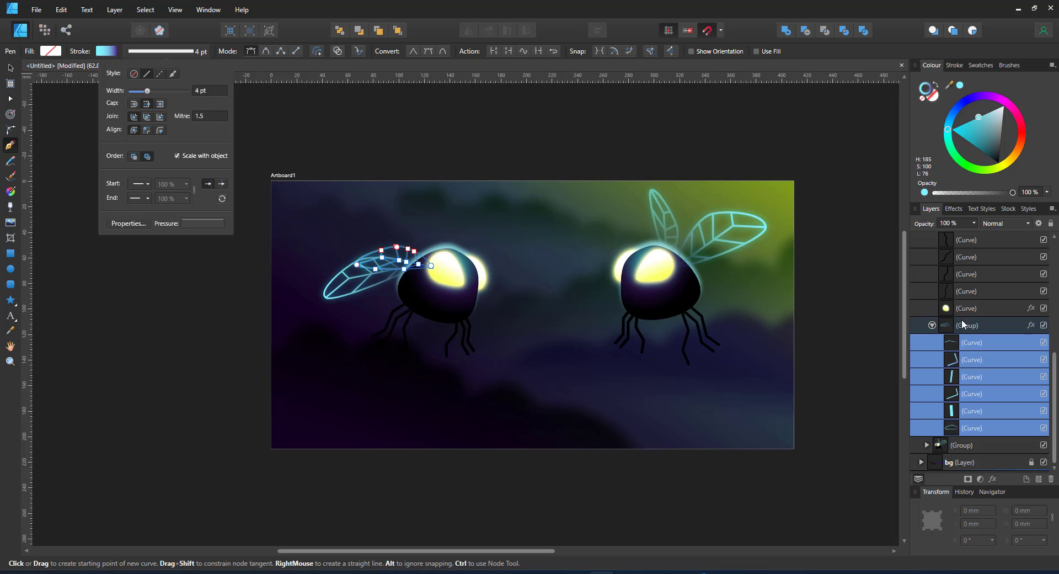
{"action": "left_click", "coordinate": [612, 223]}
- Select all curves in the left bug's large wing group and set their stroke width to 5 pt
{"action": "scroll", "coordinate": [978, 279], "scroll_direction": "up", "scroll_amount": 3}
{"action": "left_click", "coordinate": [979, 304]}
{"action": "scroll", "coordinate": [979, 303], "scroll_direction": "up", "scroll_amount": 2}
{"action": "left_click", "coordinate": [980, 306], "text": "shift"}
{"action": "left_click", "coordinate": [183, 51]}
{"action": "left_click", "coordinate": [209, 90]}
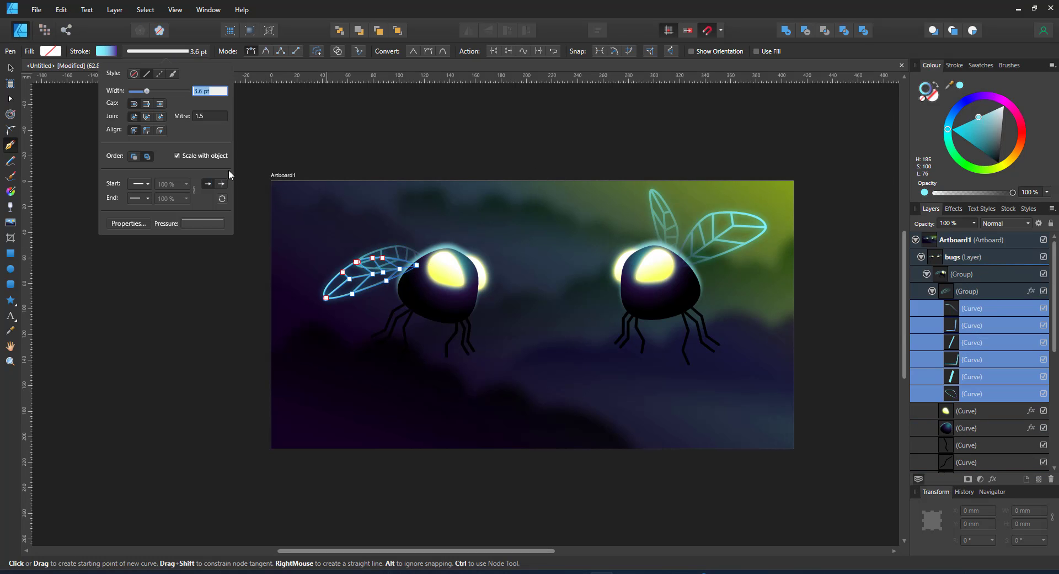
{"action": "type", "text": "5"}
{"action": "key", "text": "Return"}
- Move the left bug's front and rear eyes slightly lower on its body
{"action": "key", "text": "v"}
{"action": "scroll", "coordinate": [429, 327], "scroll_direction": "up", "scroll_amount": 4}
{"action": "left_click", "coordinate": [489, 208]}
{"action": "left_click_drag", "start_coordinate": [490, 208], "coordinate": [502, 239]}
{"action": "key", "text": "alt"}
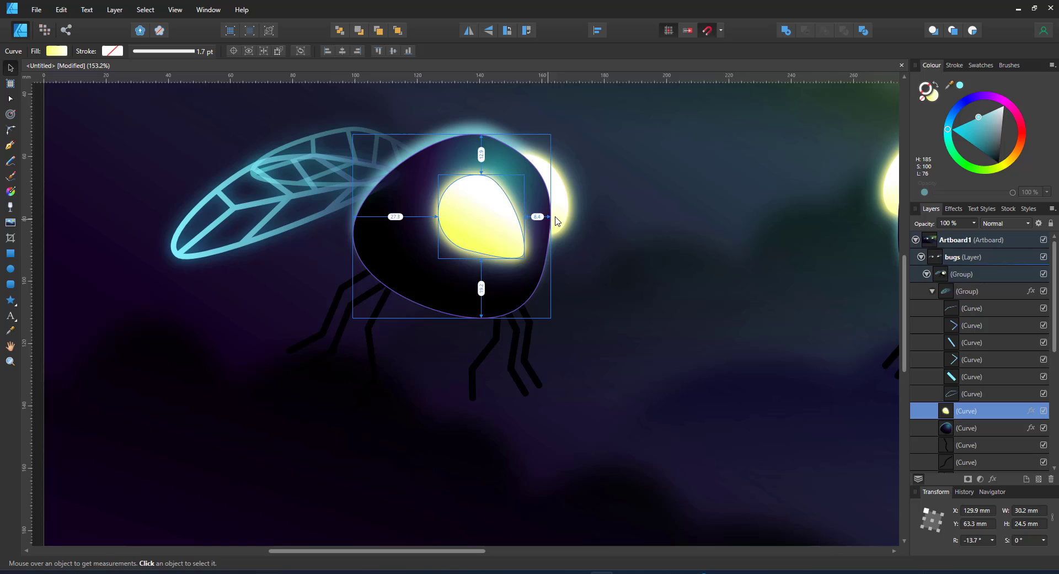
{"action": "left_click_drag", "start_coordinate": [556, 220], "coordinate": [549, 243]}
{"action": "scroll", "coordinate": [441, 353], "scroll_direction": "down", "scroll_amount": 2}
{"action": "scroll", "coordinate": [480, 276], "scroll_direction": "up", "scroll_amount": 2}
- Reposition the left bug's radial body gradient with its centre beside the front eye and its end toward the back, brightening the centre to H 178, S 50, L 58
{"action": "left_click", "coordinate": [479, 293]}
{"action": "key", "text": "g"}
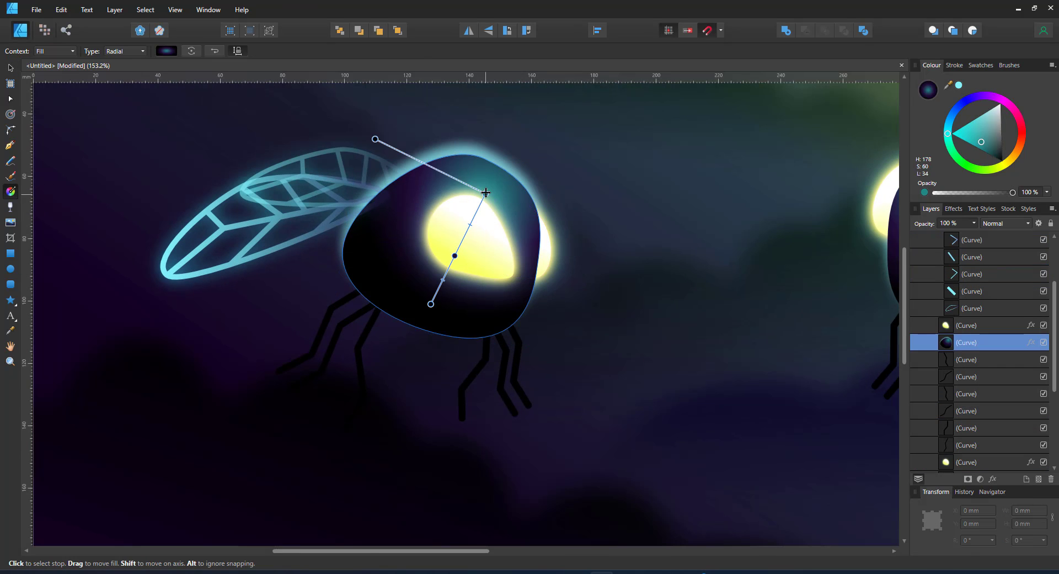
{"action": "left_click_drag", "start_coordinate": [486, 193], "coordinate": [486, 219]}
{"action": "left_click", "coordinate": [975, 129]}
{"action": "left_click_drag", "start_coordinate": [432, 331], "coordinate": [375, 278]}
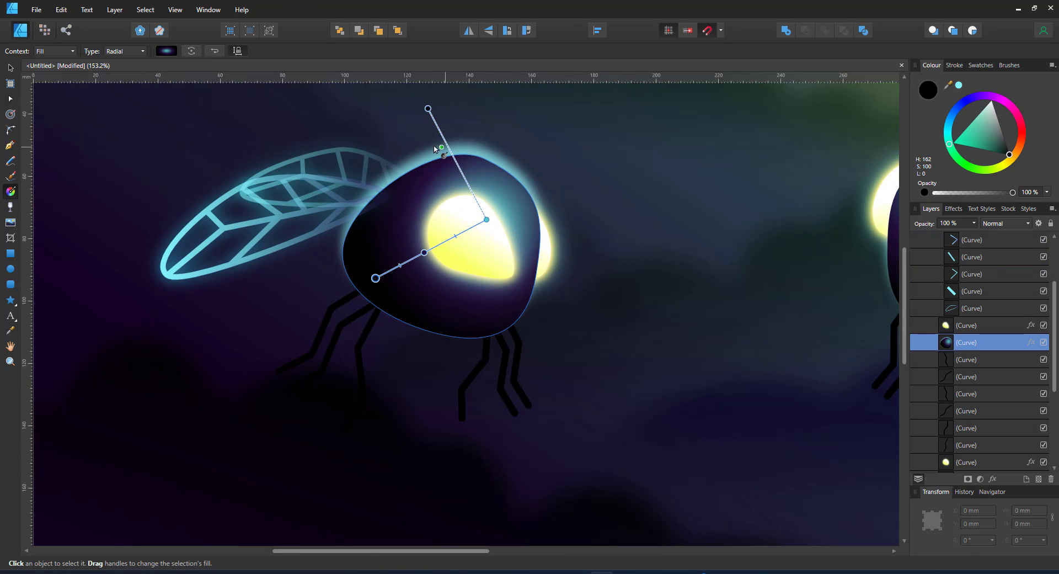
{"action": "left_click_drag", "start_coordinate": [456, 236], "coordinate": [450, 240]}
{"action": "scroll", "coordinate": [414, 286], "scroll_direction": "down", "scroll_amount": 2}
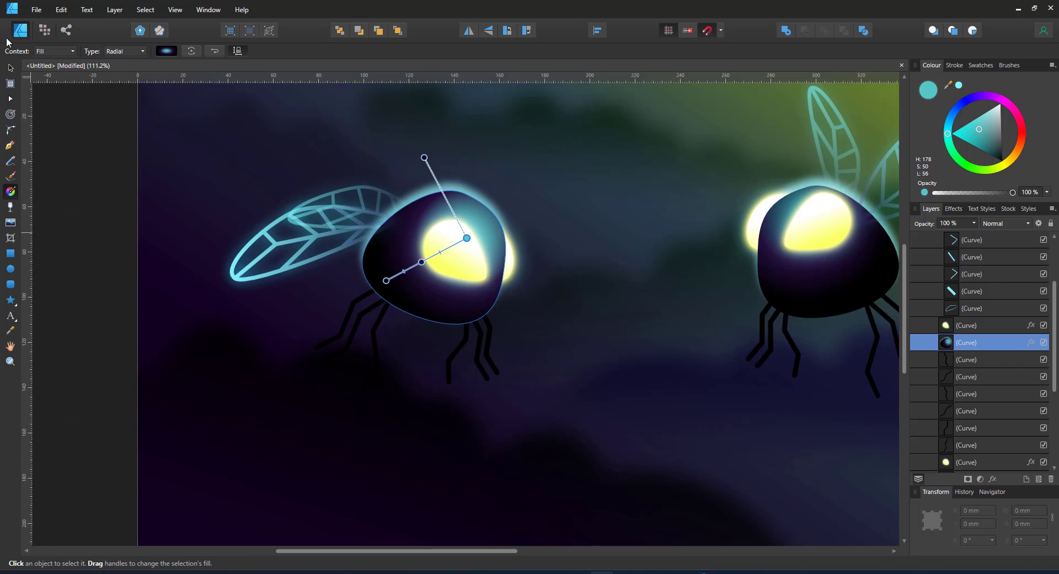
- Flip the left bug's three front legs horizontally, tilt them, move them back under the body and group them
{"action": "left_click", "coordinate": [11, 68]}
{"action": "left_click", "coordinate": [467, 339]}
{"action": "left_click", "coordinate": [480, 336], "text": "shift"}
{"action": "left_click", "coordinate": [490, 331], "text": "shift"}
{"action": "left_click", "coordinate": [468, 31]}
{"action": "left_click_drag", "start_coordinate": [473, 294], "coordinate": [492, 300]}
{"action": "left_click_drag", "start_coordinate": [483, 332], "coordinate": [430, 323]}
{"action": "key", "text": "ctrl+g"}
- Group the left bug's three rear legs, rotate them backward and move them up against the body
{"action": "left_click_drag", "start_coordinate": [98, 239], "coordinate": [407, 400]}
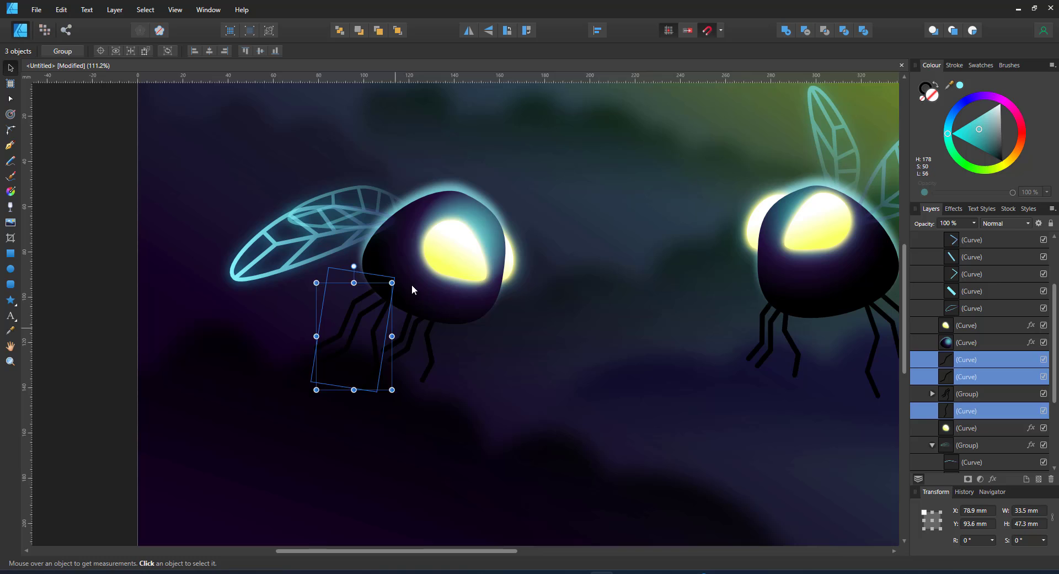
{"action": "key", "text": "ctrl+g"}
{"action": "left_click_drag", "start_coordinate": [354, 266], "coordinate": [380, 264]}
{"action": "left_click_drag", "start_coordinate": [373, 317], "coordinate": [355, 300]}
- Rotate one leg from the front leg group outward and move it to the front underside of the body
{"action": "double_click", "coordinate": [428, 346]}
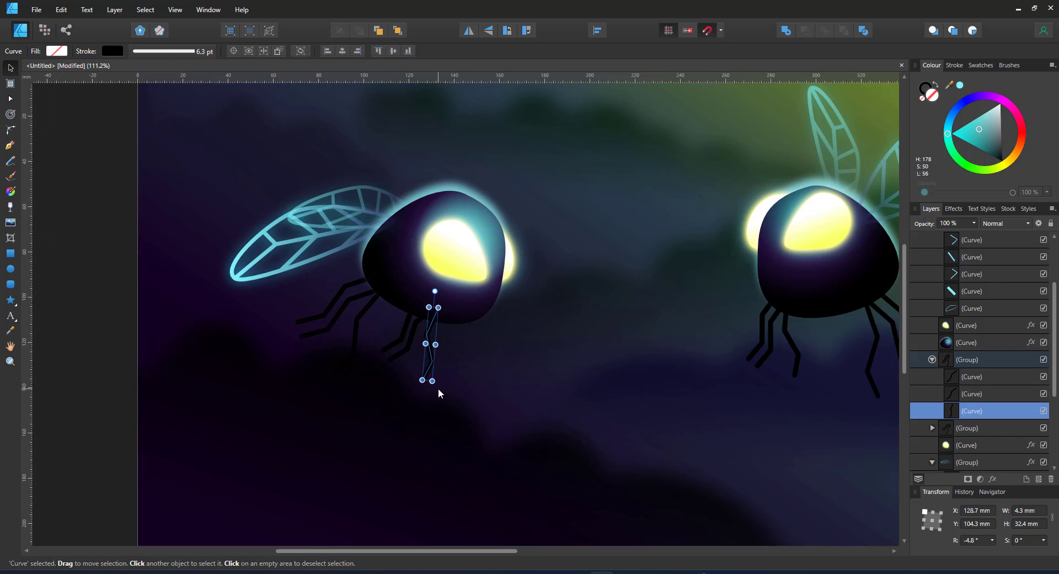
{"action": "left_click_drag", "start_coordinate": [439, 390], "coordinate": [465, 362]}
{"action": "left_click_drag", "start_coordinate": [438, 349], "coordinate": [491, 347]}
- Mirror and tilt the innermost rear leg and move it forward under the left bug's body
{"action": "left_click", "coordinate": [359, 323], "text": "ctrl"}
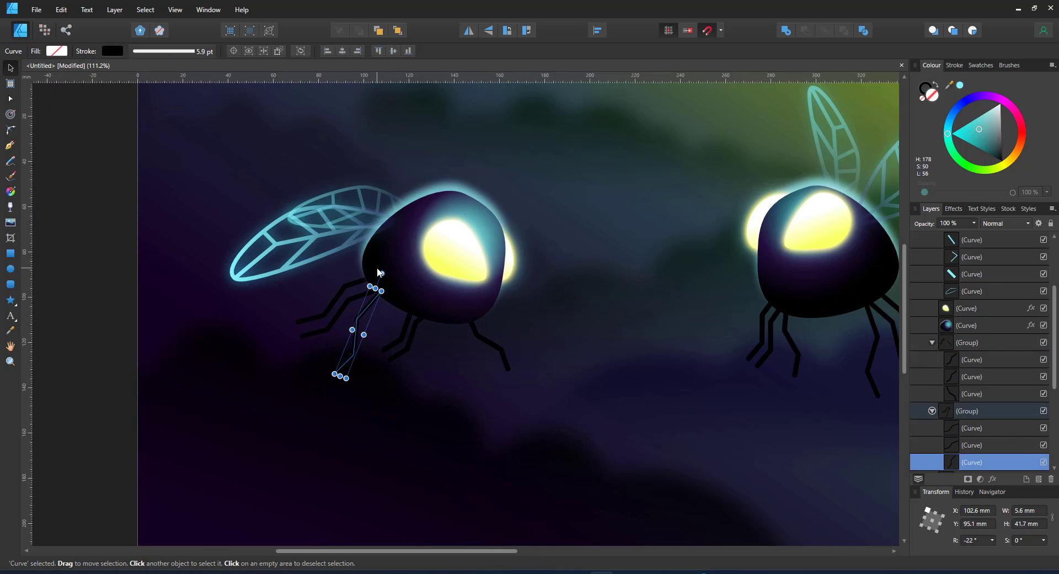
{"action": "left_click", "coordinate": [378, 269]}
{"action": "key", "text": "ctrl+z"}
{"action": "left_click_drag", "start_coordinate": [382, 273], "coordinate": [346, 270]}
{"action": "left_click_drag", "start_coordinate": [355, 323], "coordinate": [399, 330]}
{"action": "left_click_drag", "start_coordinate": [388, 276], "coordinate": [376, 280]}
{"action": "left_click", "coordinate": [220, 344]}
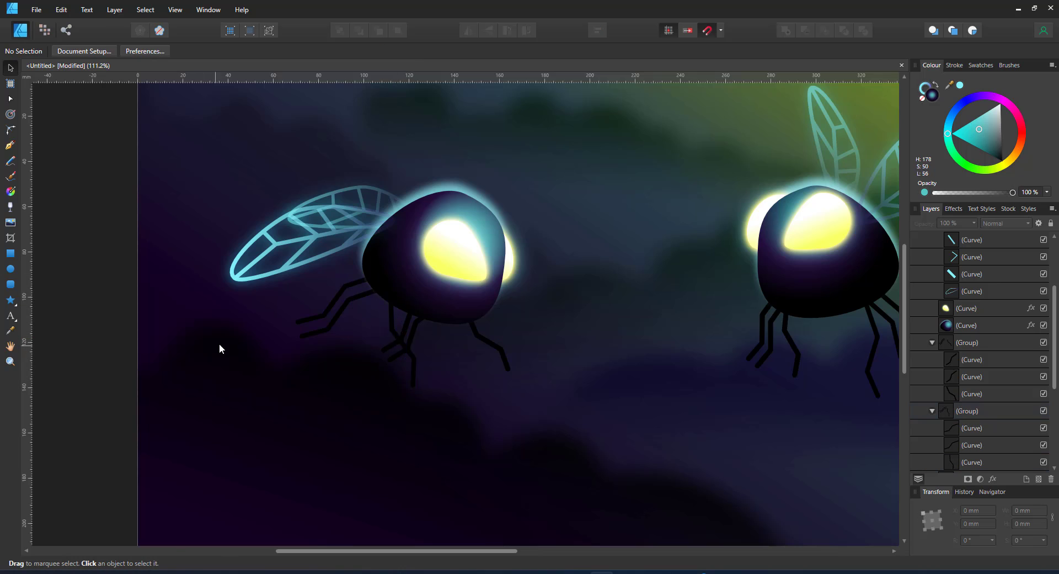
- Move the whole left bug group down and inward to about X 62.4 mm, Y 45.9 mm
{"action": "scroll", "coordinate": [219, 344], "scroll_direction": "down", "scroll_amount": 3}
{"action": "scroll", "coordinate": [331, 325], "scroll_direction": "up", "scroll_amount": 2}
{"action": "left_click", "coordinate": [322, 265]}
{"action": "left_click_drag", "start_coordinate": [322, 261], "coordinate": [355, 289]}
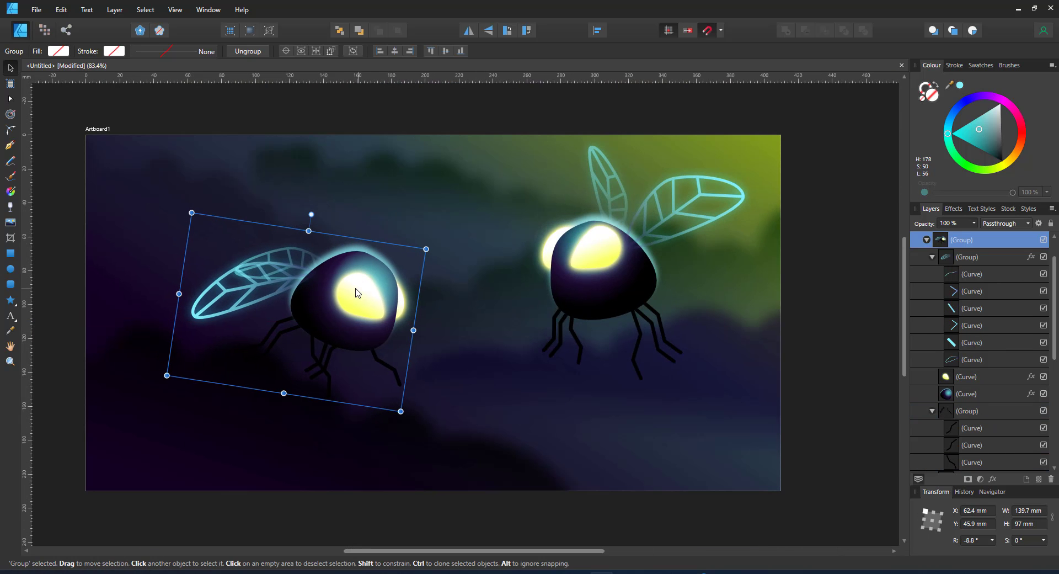
- Duplicate the left bug, scale the copy to about 78 × 63 mm and move it to the artboard's upper-left corner
{"action": "key", "text": "ctrl+j"}
{"action": "left_click_drag", "start_coordinate": [426, 249], "coordinate": [321, 299]}
{"action": "left_click_drag", "start_coordinate": [278, 331], "coordinate": [199, 182]}
- Select the small bug's large wing group and adjust its rotation so the wing points upward and back
{"action": "double_click", "coordinate": [127, 174]}
{"action": "left_click", "coordinate": [964, 252]}
{"action": "left_click_drag", "start_coordinate": [106, 156], "coordinate": [122, 141]}
{"action": "left_click_drag", "start_coordinate": [133, 165], "coordinate": [178, 127]}
{"action": "key", "text": "ctrl+z"}
{"action": "key", "text": "ctrl+z"}
- Rotate the small bug's rear wing upward and shift both wings to fit against the body
{"action": "left_click", "coordinate": [191, 156]}
{"action": "scroll", "coordinate": [960, 397], "scroll_direction": "down", "scroll_amount": 3}
{"action": "left_click", "coordinate": [961, 342]}
{"action": "left_click_drag", "start_coordinate": [183, 151], "coordinate": [163, 111]}
{"action": "left_click", "coordinate": [148, 144], "text": "shift"}
{"action": "left_click_drag", "start_coordinate": [171, 170], "coordinate": [174, 163]}
- Select both eyes of the small bug and move them lower on its body
{"action": "scroll", "coordinate": [195, 180], "scroll_direction": "up", "scroll_amount": 4}
{"action": "left_click", "coordinate": [241, 176]}
{"action": "left_click", "coordinate": [294, 191], "text": "shift"}
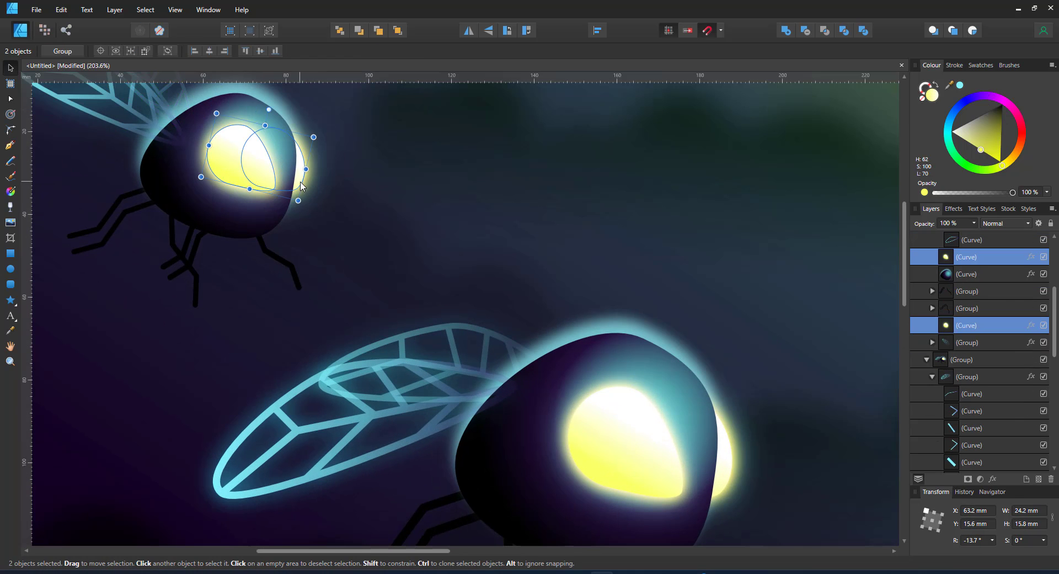
- Reposition the small bug's outstretched front leg so it sits close to the other legs under the body
{"action": "left_click", "coordinate": [261, 245], "text": "ctrl"}
{"action": "left_click_drag", "start_coordinate": [237, 214], "coordinate": [127, 180]}
{"action": "left_click", "coordinate": [191, 280]}
{"action": "left_click", "coordinate": [177, 251], "text": "ctrl"}
{"action": "left_click", "coordinate": [228, 273]}
{"action": "scroll", "coordinate": [228, 274], "scroll_direction": "down", "scroll_amount": 3}
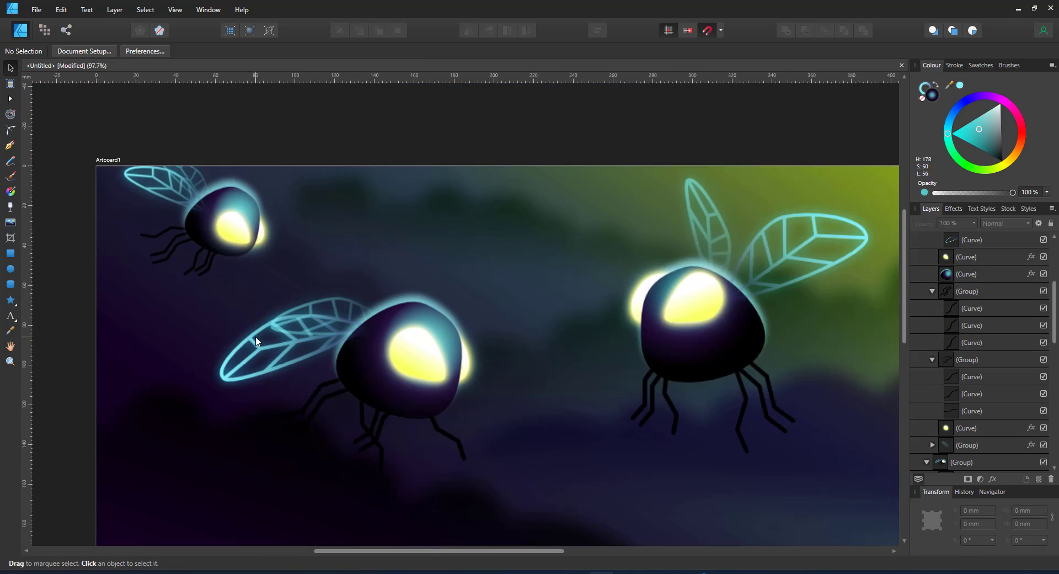
- Enable Scale with Object for the small bug's body effects and reduce the radius and offset of its outer shadow
{"action": "scroll", "coordinate": [259, 337], "scroll_direction": "up", "scroll_amount": 1}
{"action": "left_click", "coordinate": [233, 152]}
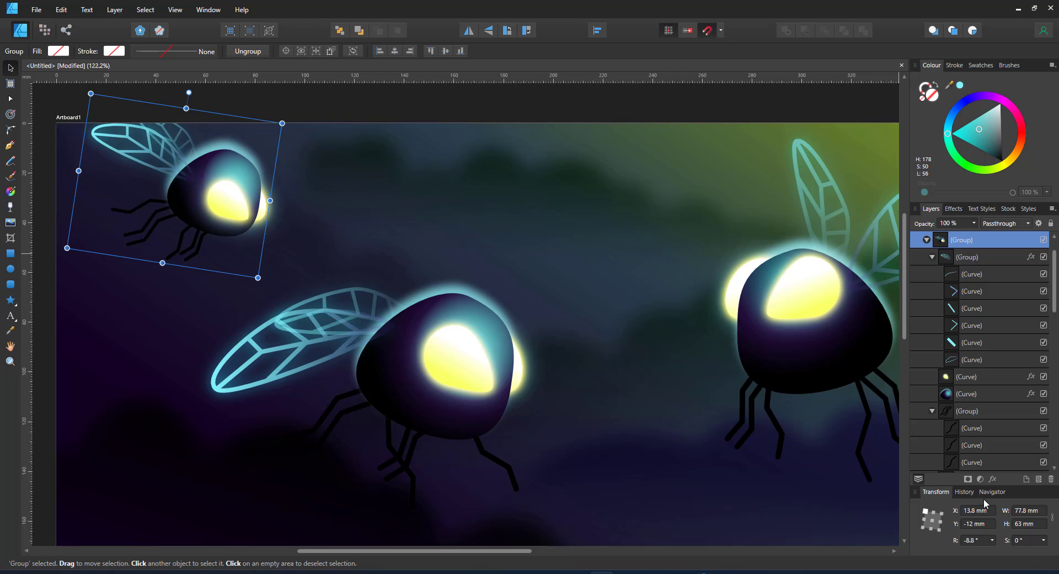
{"action": "left_click", "coordinate": [971, 398]}
{"action": "left_click", "coordinate": [993, 479]}
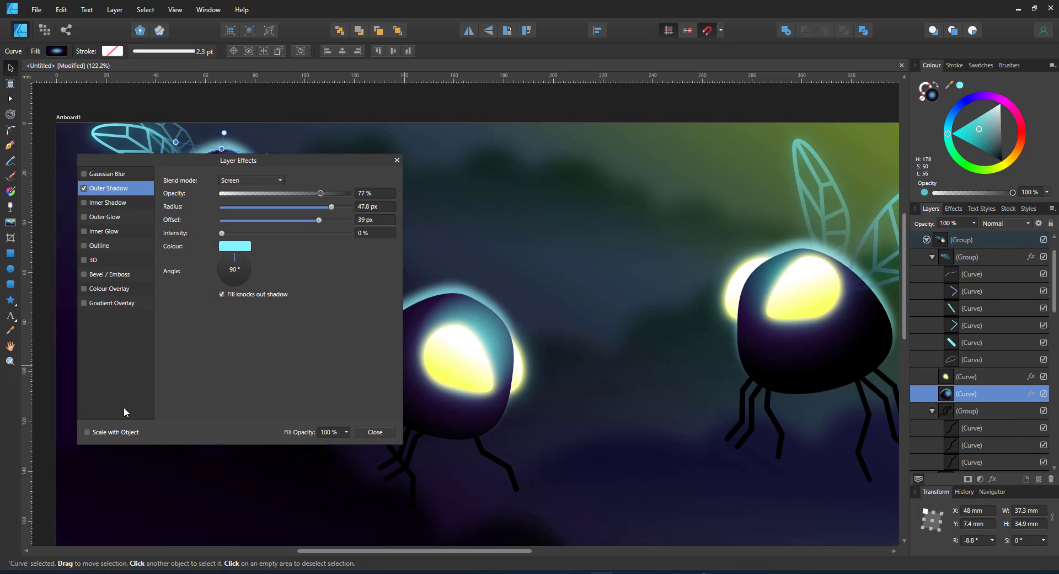
{"action": "left_click", "coordinate": [93, 435]}
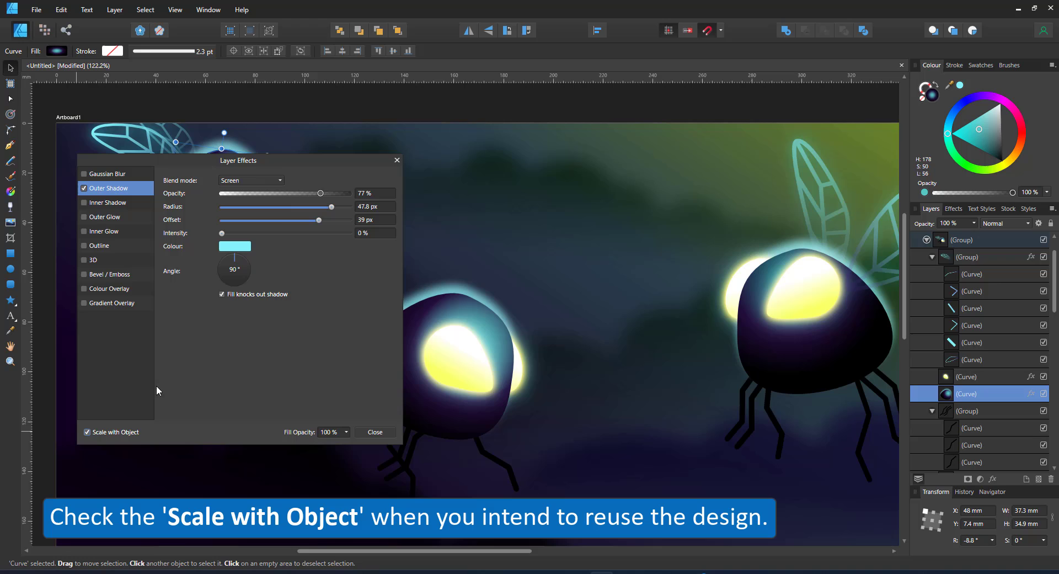
{"action": "left_click_drag", "start_coordinate": [322, 169], "coordinate": [594, 240]}
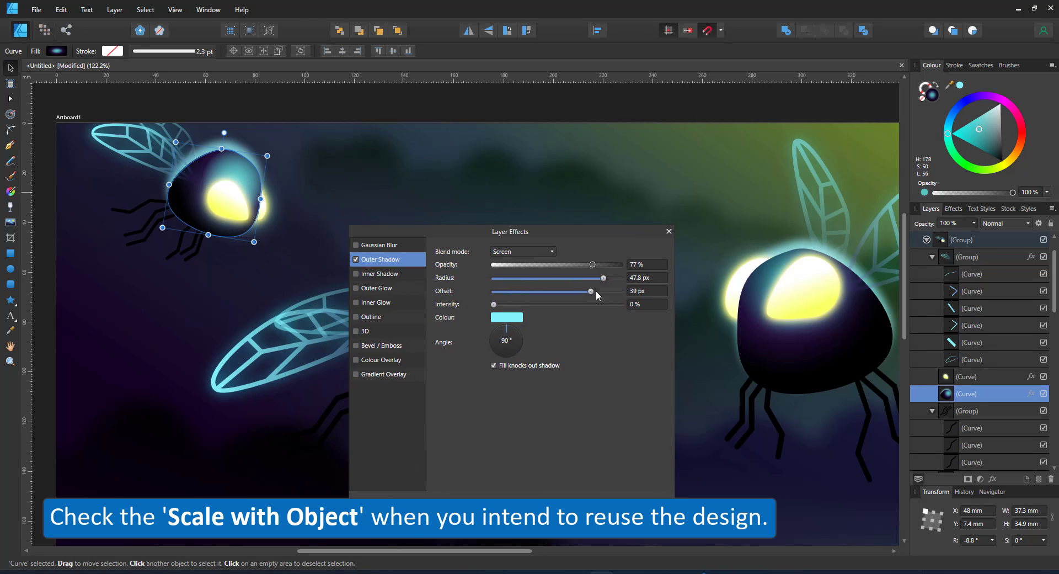
{"action": "left_click_drag", "start_coordinate": [604, 279], "coordinate": [549, 293]}
- Adjust the outer glow radius of the small bug's front eye and set its outer shadow radius to 77.1 px
{"action": "left_click", "coordinate": [994, 377]}
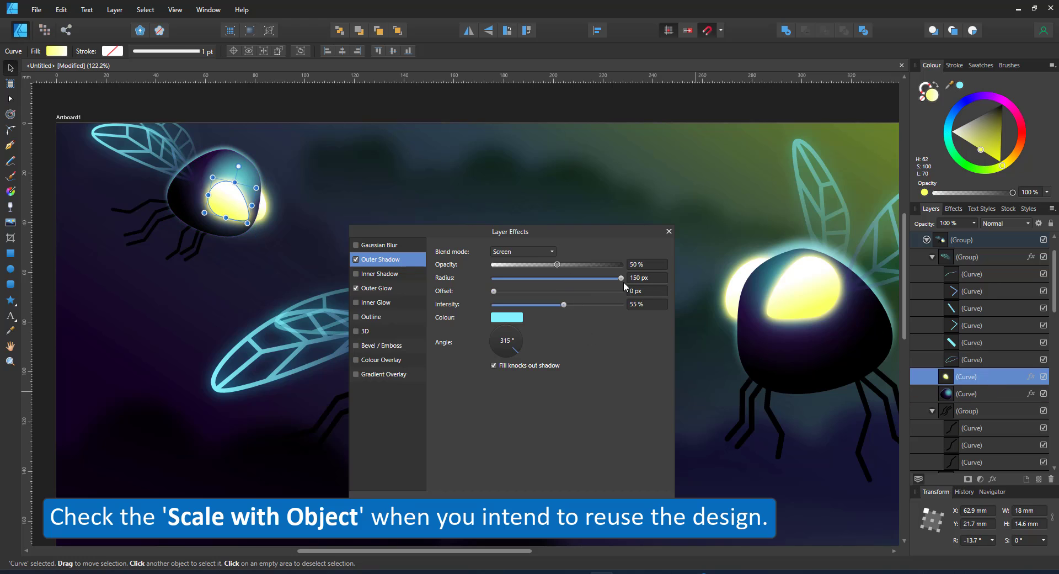
{"action": "left_click", "coordinate": [378, 294]}
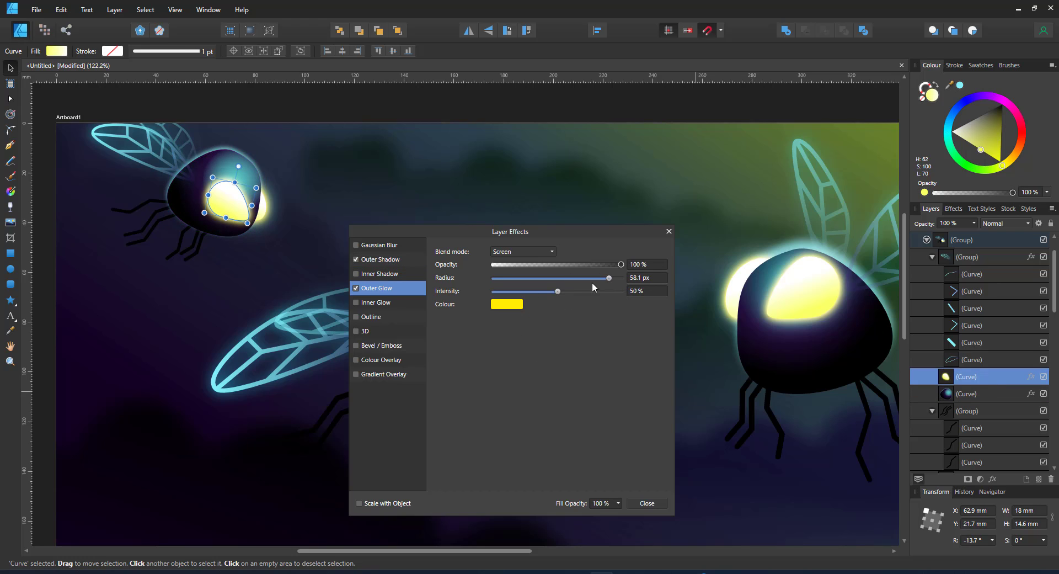
{"action": "mouse_move", "coordinate": [609, 278]}
{"action": "left_mouse_down"}
{"action": "mouse_move", "coordinate": [601, 279]}
{"action": "mouse_move", "coordinate": [615, 280]}
{"action": "left_mouse_up"}
{"action": "left_click", "coordinate": [381, 259]}
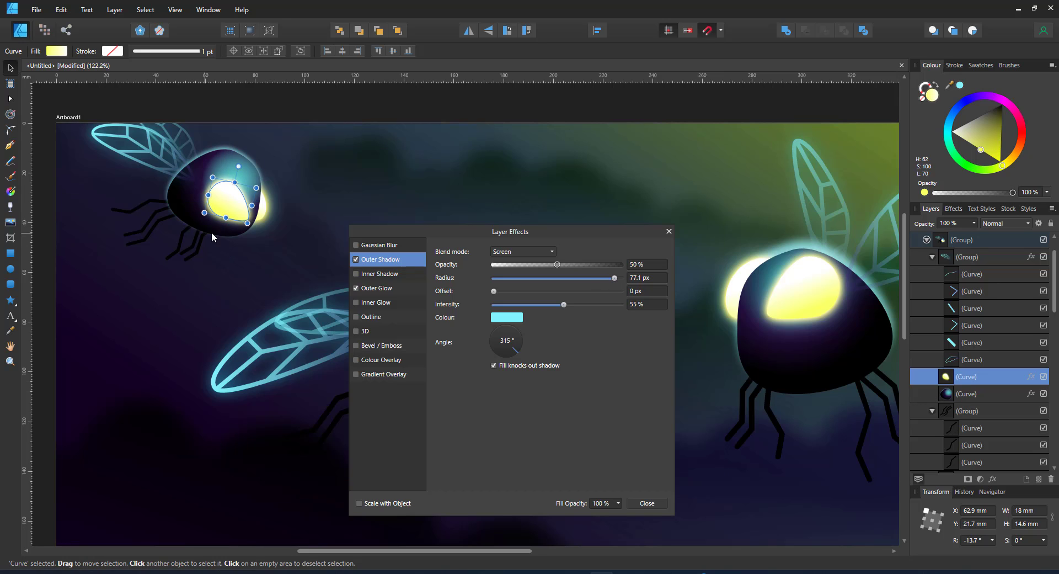
- Set the rear eye's outer shadow radius to 79 px and enable Scale with Object for both eyes' effects
{"action": "left_click", "coordinate": [260, 206]}
{"action": "key", "text": "ctrl+z"}
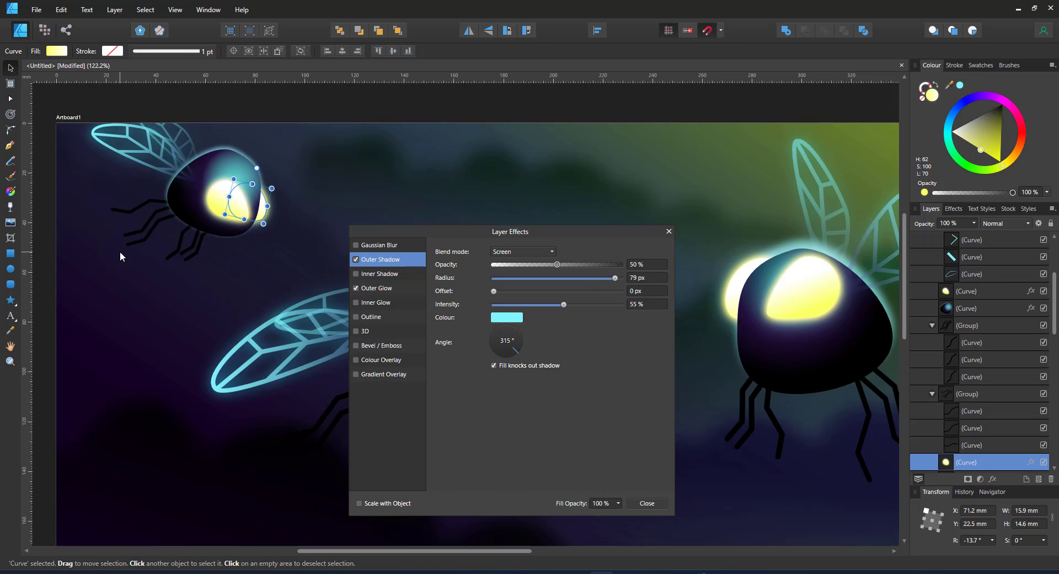
{"action": "left_click", "coordinate": [393, 503]}
{"action": "left_click", "coordinate": [238, 214]}
{"action": "left_click", "coordinate": [366, 505]}
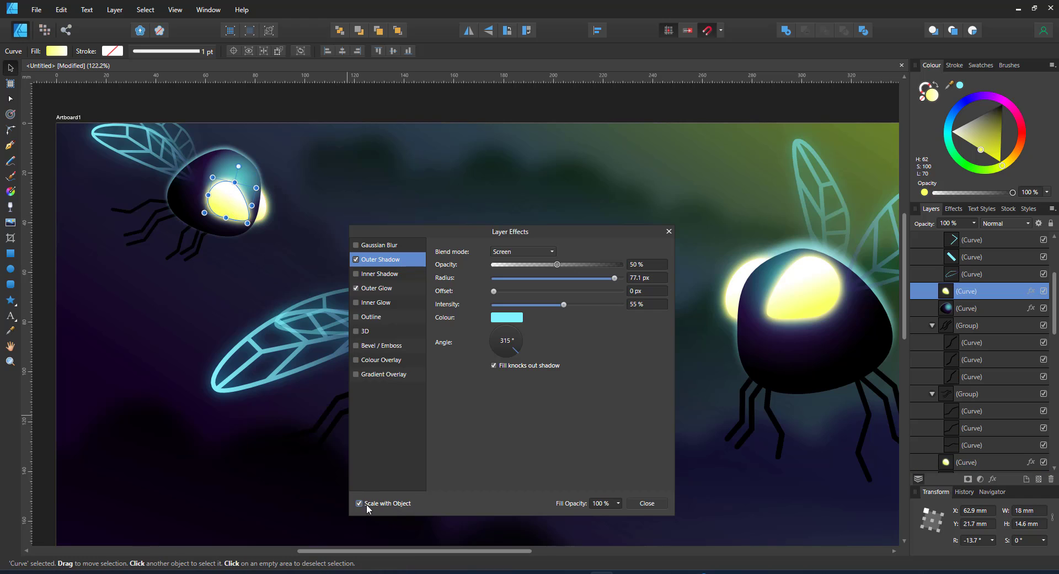
{"action": "left_click", "coordinate": [669, 231]}
- Apply a Gaussian Blur of 8.9 px to the whole small bug group
{"action": "left_click", "coordinate": [222, 157]}
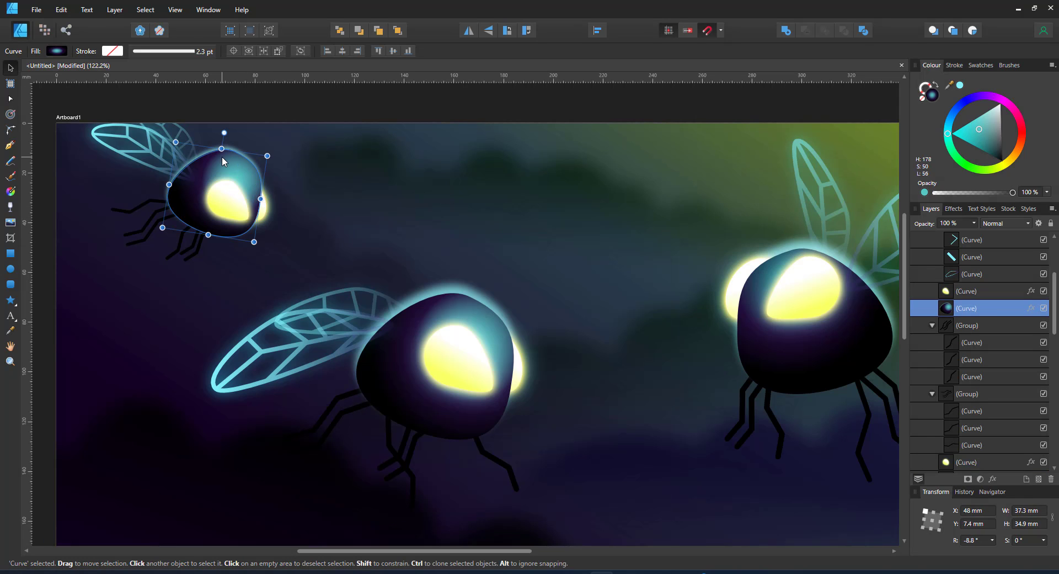
{"action": "scroll", "coordinate": [1010, 271], "scroll_direction": "up", "scroll_amount": 3}
{"action": "left_click", "coordinate": [972, 258]}
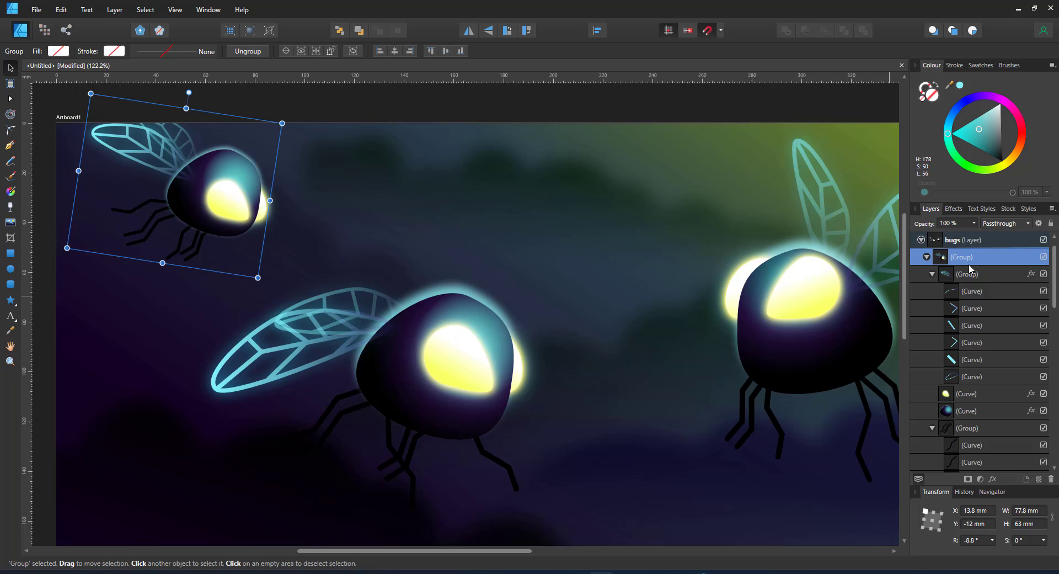
{"action": "left_click", "coordinate": [993, 480]}
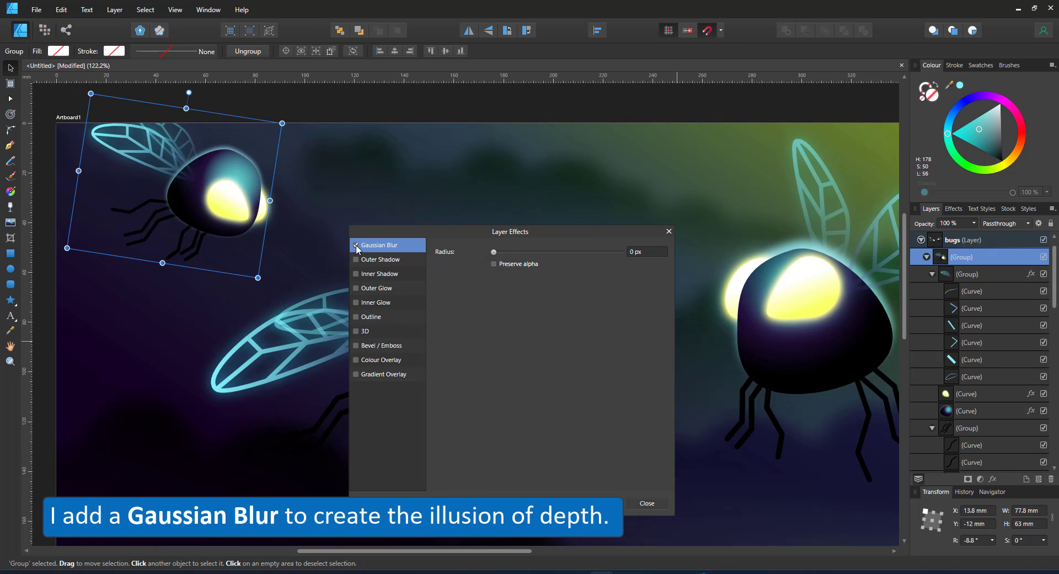
{"action": "left_click_drag", "start_coordinate": [494, 252], "coordinate": [545, 253]}
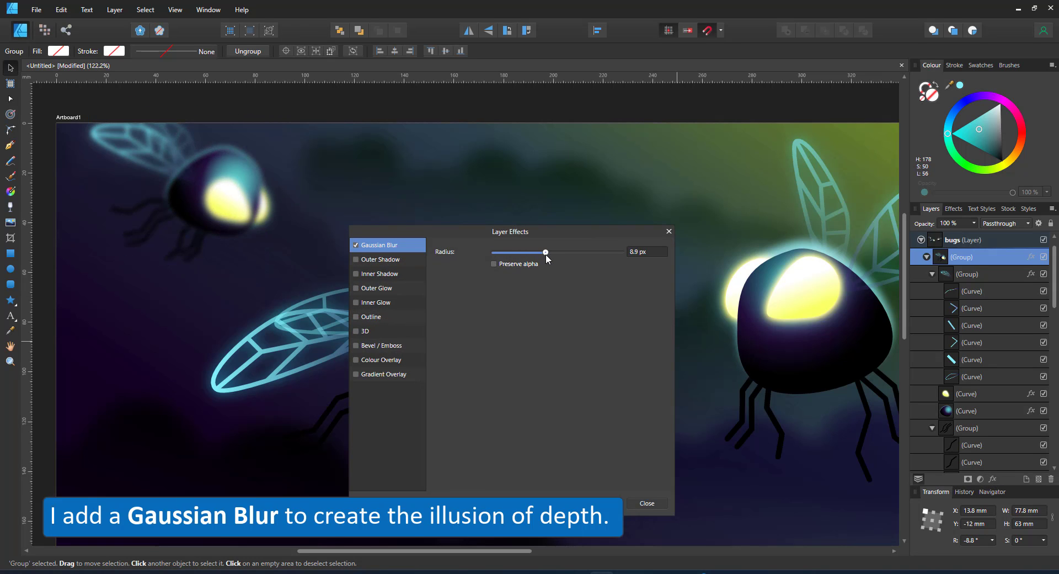
{"action": "left_click", "coordinate": [669, 232]}
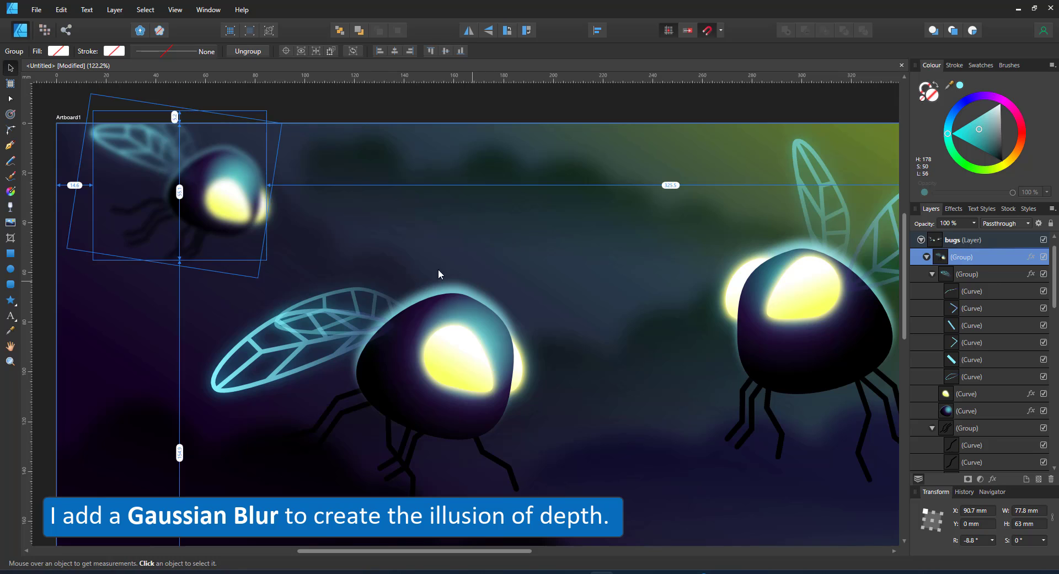
- Duplicate the blurred bug, flip it horizontally and place it in the upper right at about 57 × 46 mm, rotated 18°
{"action": "key", "text": "ctrl+j"}
{"action": "left_click", "coordinate": [468, 30]}
{"action": "left_click_drag", "start_coordinate": [200, 186], "coordinate": [739, 183]}
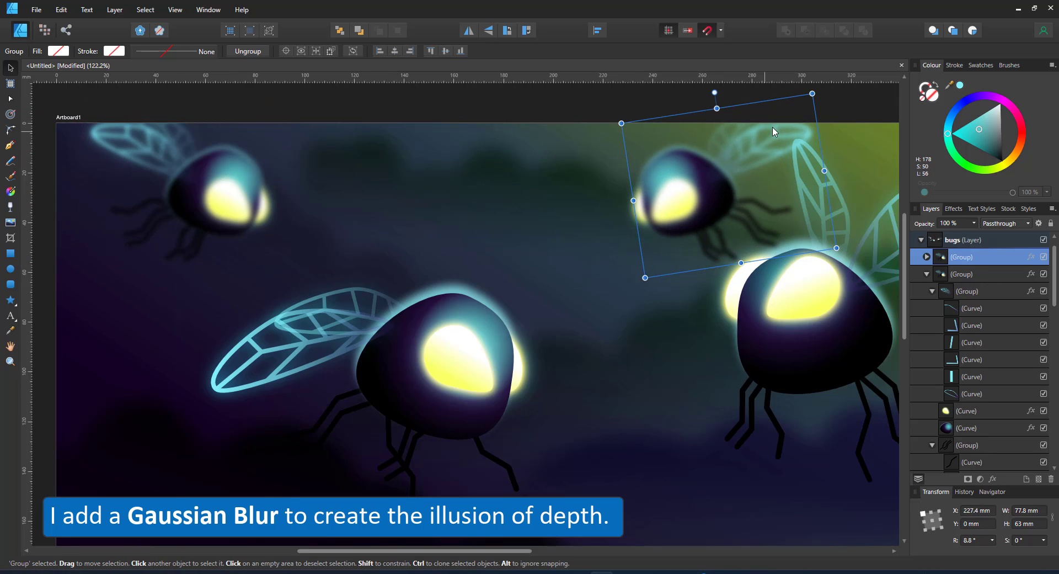
{"action": "left_click_drag", "start_coordinate": [813, 92], "coordinate": [786, 104]}
{"action": "left_click_drag", "start_coordinate": [717, 200], "coordinate": [711, 183]}
{"action": "scroll", "coordinate": [709, 282], "scroll_direction": "down", "scroll_amount": 6}
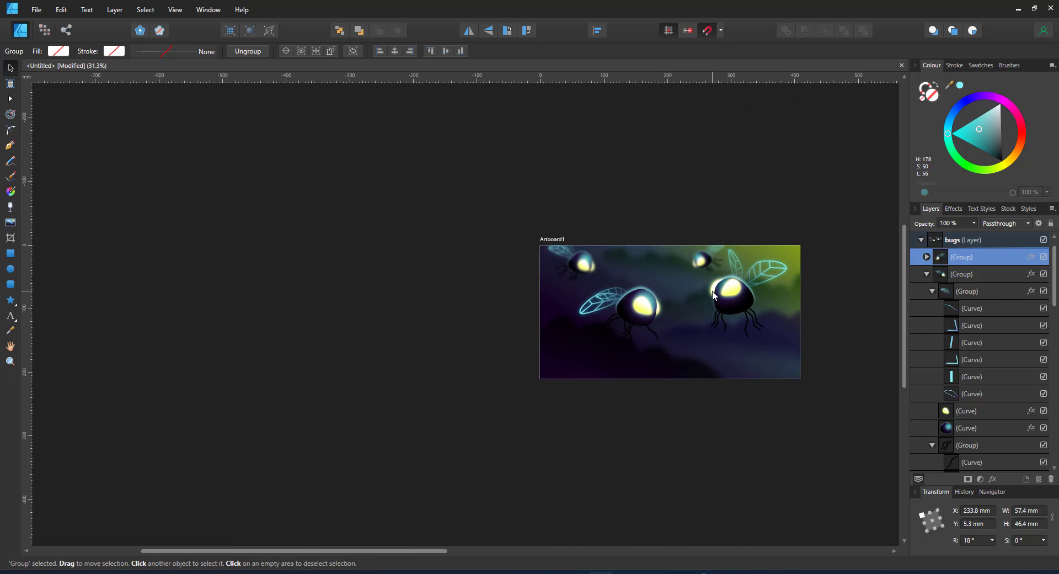
- Duplicate the upper-left blurred bug, shrink the copy, place it below near the artboard's left edge and set its opacity to 50%
{"action": "left_click", "coordinate": [583, 264]}
{"action": "key", "text": "ctrl+j"}
{"action": "left_click_drag", "start_coordinate": [583, 264], "coordinate": [632, 262]}
{"action": "left_click_drag", "start_coordinate": [647, 246], "coordinate": [560, 297]}
{"action": "left_click", "coordinate": [567, 300]}
{"action": "left_click", "coordinate": [561, 319]}
{"action": "key", "text": "5"}
- Duplicate the faint bug below the large left bug at about 36 × 28 mm, rotated -14.8°, and set its opacity to 40%
{"action": "scroll", "coordinate": [594, 313], "scroll_direction": "up", "scroll_amount": 3}
{"action": "key", "text": "ctrl+j"}
{"action": "left_click_drag", "start_coordinate": [523, 266], "coordinate": [613, 343]}
{"action": "left_click_drag", "start_coordinate": [622, 404], "coordinate": [617, 396]}
{"action": "key", "text": "4"}
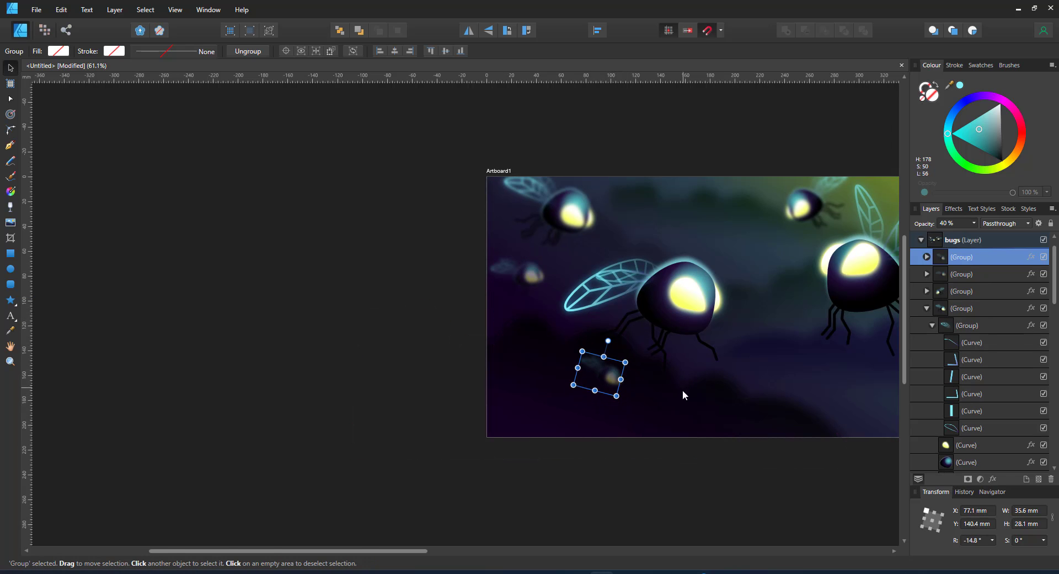
- Rotate the wing groups of the faintest bug so both wings point upward, with the rear wing at about -98.6°
{"action": "left_click", "coordinate": [928, 257]}
{"action": "left_click", "coordinate": [945, 273]}
{"action": "scroll", "coordinate": [542, 433], "scroll_direction": "up", "scroll_amount": 4}
{"action": "left_click_drag", "start_coordinate": [672, 234], "coordinate": [698, 256]}
{"action": "left_click_drag", "start_coordinate": [669, 264], "coordinate": [707, 298]}
{"action": "left_click", "coordinate": [960, 376]}
{"action": "scroll", "coordinate": [618, 361], "scroll_direction": "down", "scroll_amount": 6}
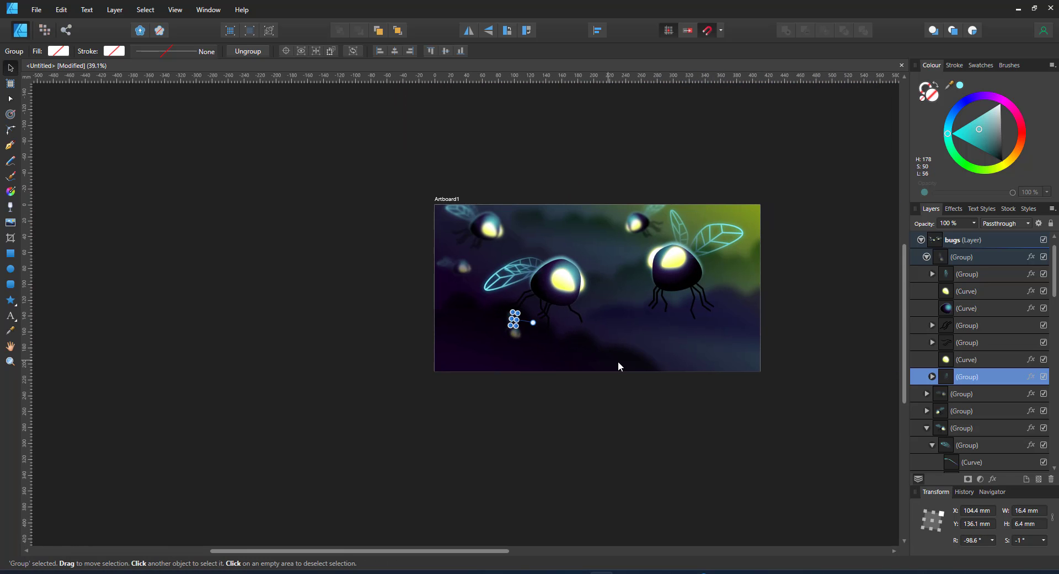
- Duplicate the large right bug below and left of the original and enable Scale with Object for the copy's eye, body and wing effects
{"action": "left_click", "coordinate": [698, 274]}
{"action": "left_click_drag", "start_coordinate": [679, 264], "coordinate": [624, 312], "text": "ctrl"}
{"action": "double_click", "coordinate": [624, 309]}
{"action": "scroll", "coordinate": [647, 324], "scroll_direction": "up", "scroll_amount": 3}
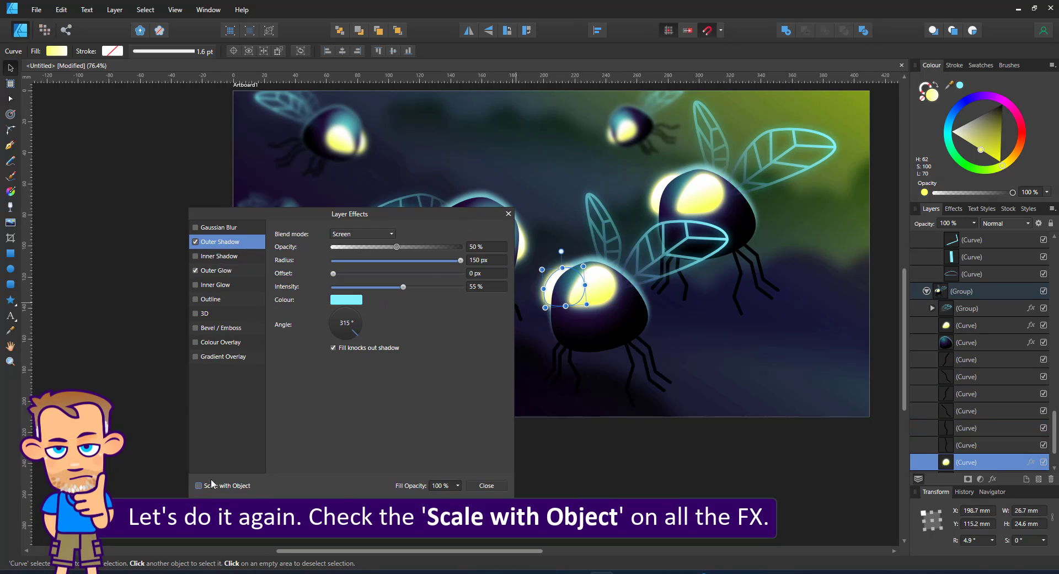
{"action": "left_click", "coordinate": [605, 325]}
{"action": "double_click", "coordinate": [640, 257]}
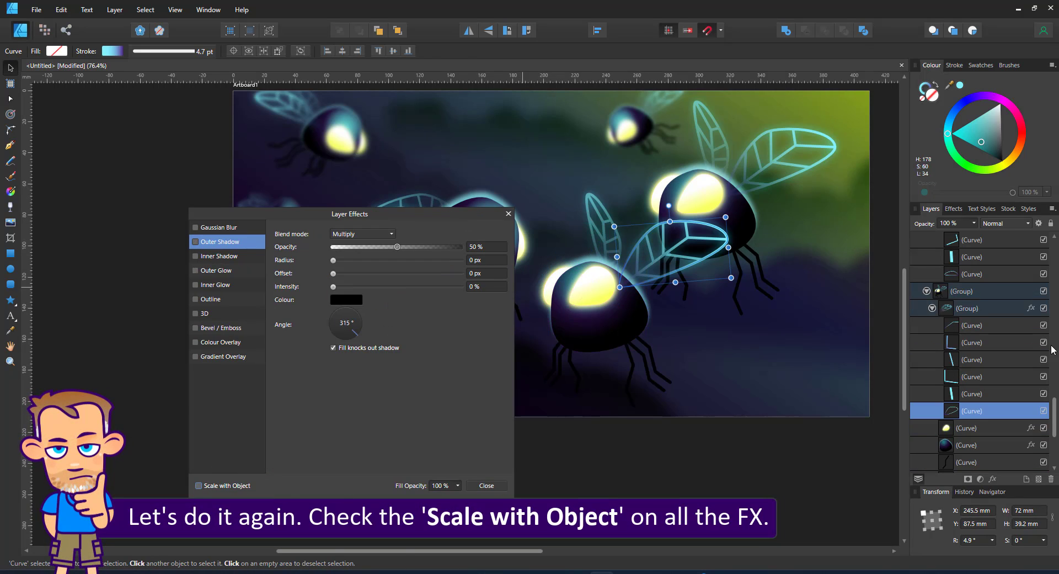
{"action": "left_click", "coordinate": [972, 306]}
{"action": "left_click", "coordinate": [198, 486]}
{"action": "left_click", "coordinate": [599, 224]}
{"action": "left_click", "coordinate": [198, 486]}
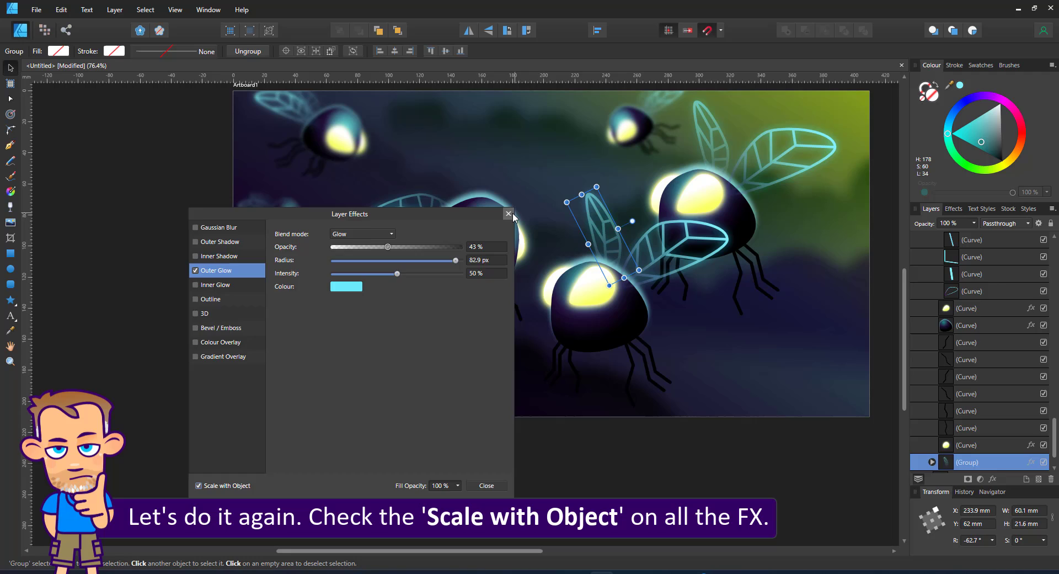
{"action": "left_click", "coordinate": [511, 214]}
- Shrink the copied bug to about 58 × 67 mm and place it at the artboard's top edge between the two blurred bugs, rotated -14.7°
{"action": "left_click", "coordinate": [598, 315]}
{"action": "scroll", "coordinate": [988, 269], "scroll_direction": "up", "scroll_amount": 3}
{"action": "left_click", "coordinate": [978, 323]}
{"action": "left_click_drag", "start_coordinate": [731, 186], "coordinate": [629, 303]}
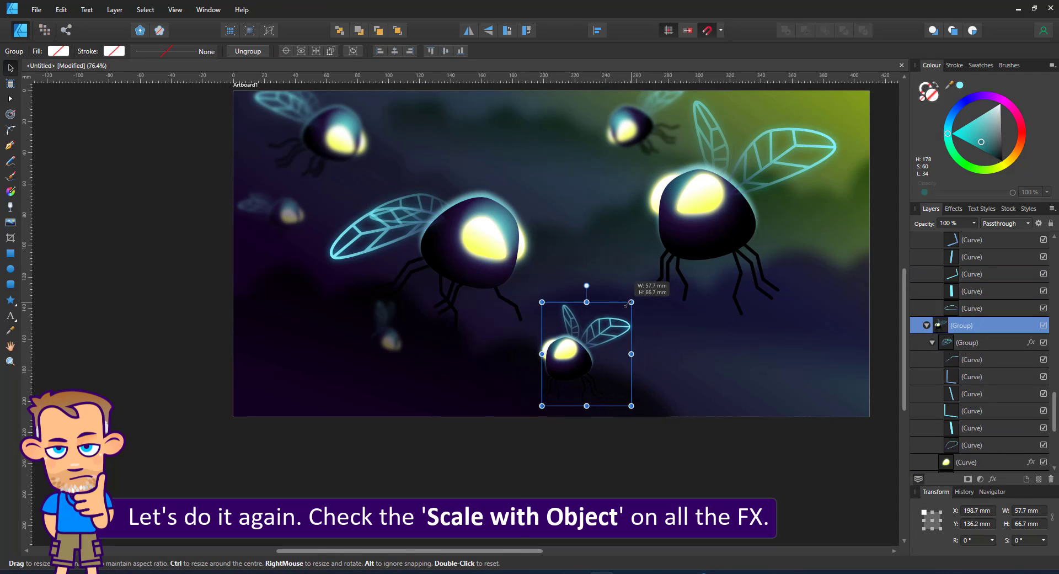
{"action": "left_click_drag", "start_coordinate": [585, 356], "coordinate": [454, 116]}
{"action": "scroll", "coordinate": [462, 119], "scroll_direction": "down", "scroll_amount": 1}
{"action": "left_click_drag", "start_coordinate": [456, 151], "coordinate": [470, 153]}
{"action": "left_click_drag", "start_coordinate": [474, 219], "coordinate": [449, 226]}
- Apply a 15 px Gaussian Blur to the small top bug and set its opacity to 40%
{"action": "left_click", "coordinate": [992, 479]}
{"action": "left_click", "coordinate": [486, 234]}
{"action": "type", "text": "15"}
{"action": "key", "text": "Return"}
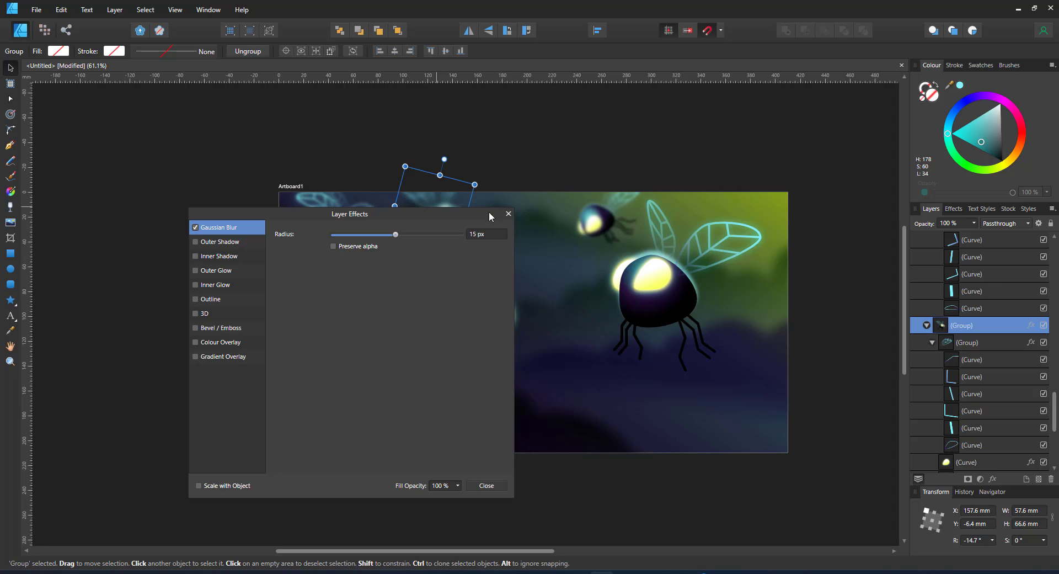
{"action": "left_click", "coordinate": [508, 214]}
{"action": "key", "text": "4"}
- Duplicate the faint top bug, place a horizontally flipped version near the artboard's lower right corner at 14.7°, and shift the large right bug down-left
{"action": "left_click_drag", "start_coordinate": [454, 265], "coordinate": [744, 392]}
{"action": "key", "text": "ctrl+j"}
{"action": "left_click", "coordinate": [469, 30]}
{"action": "left_click_drag", "start_coordinate": [760, 353], "coordinate": [772, 328]}
{"action": "left_click_drag", "start_coordinate": [737, 368], "coordinate": [752, 381]}
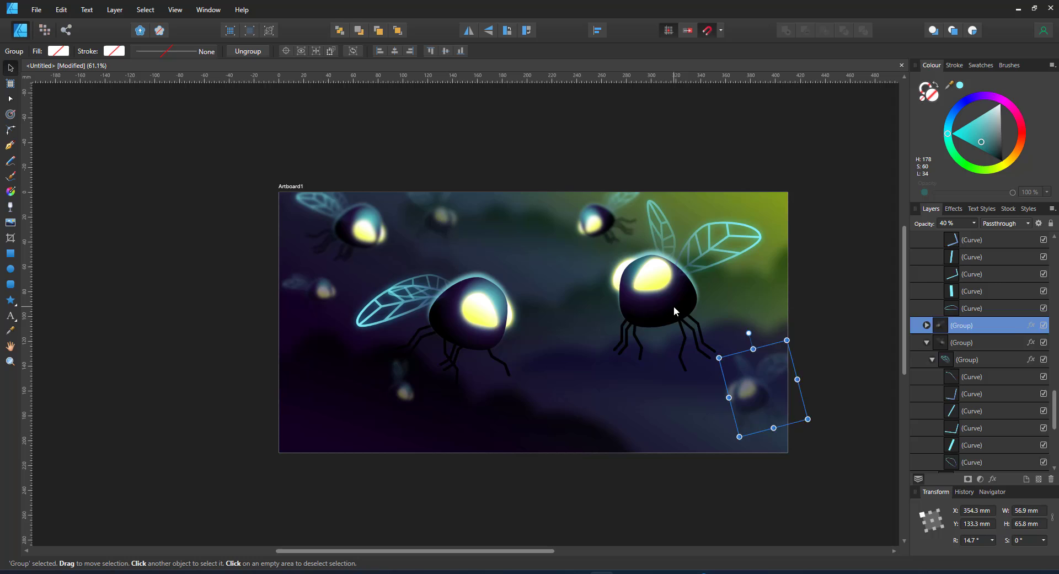
{"action": "left_click_drag", "start_coordinate": [673, 310], "coordinate": [639, 330]}
- Duplicate the small faint bug below the large left bug, flip it horizontally into the upper right corner at about 34 × 41 mm and 20% opacity
{"action": "left_click", "coordinate": [402, 382]}
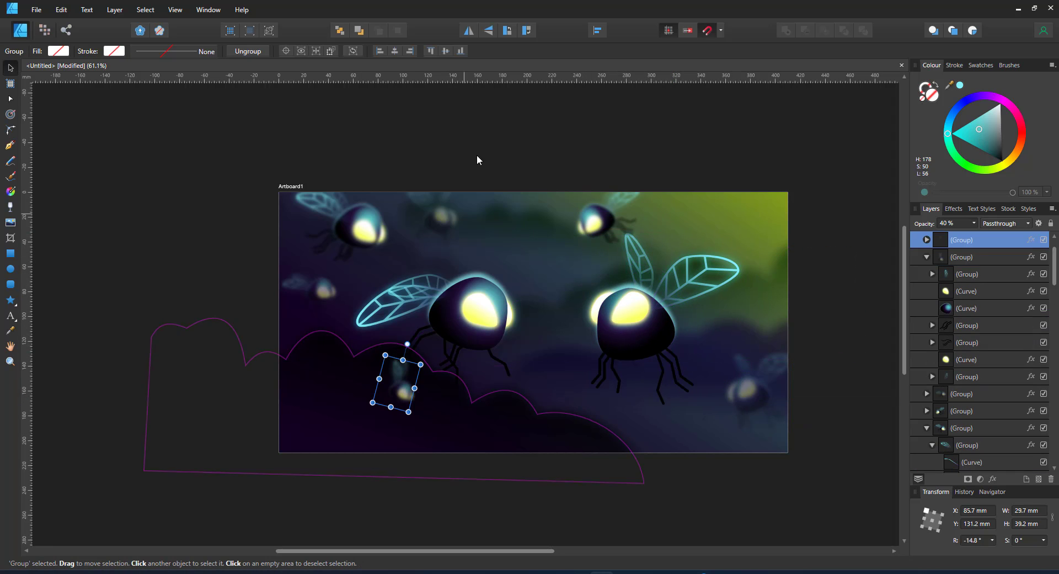
{"action": "left_click", "coordinate": [468, 30]}
{"action": "left_click_drag", "start_coordinate": [408, 355], "coordinate": [423, 328]}
{"action": "left_click_drag", "start_coordinate": [397, 376], "coordinate": [731, 207]}
{"action": "left_click_drag", "start_coordinate": [767, 148], "coordinate": [781, 160]}
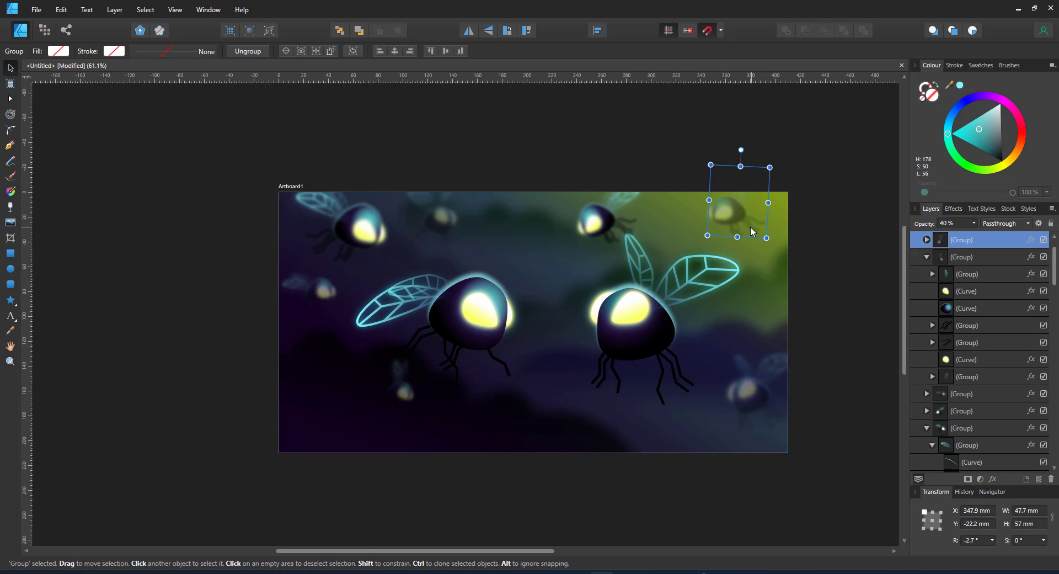
{"action": "left_click_drag", "start_coordinate": [738, 215], "coordinate": [757, 224]}
{"action": "left_click_drag", "start_coordinate": [790, 177], "coordinate": [782, 187]}
{"action": "key", "text": "2"}
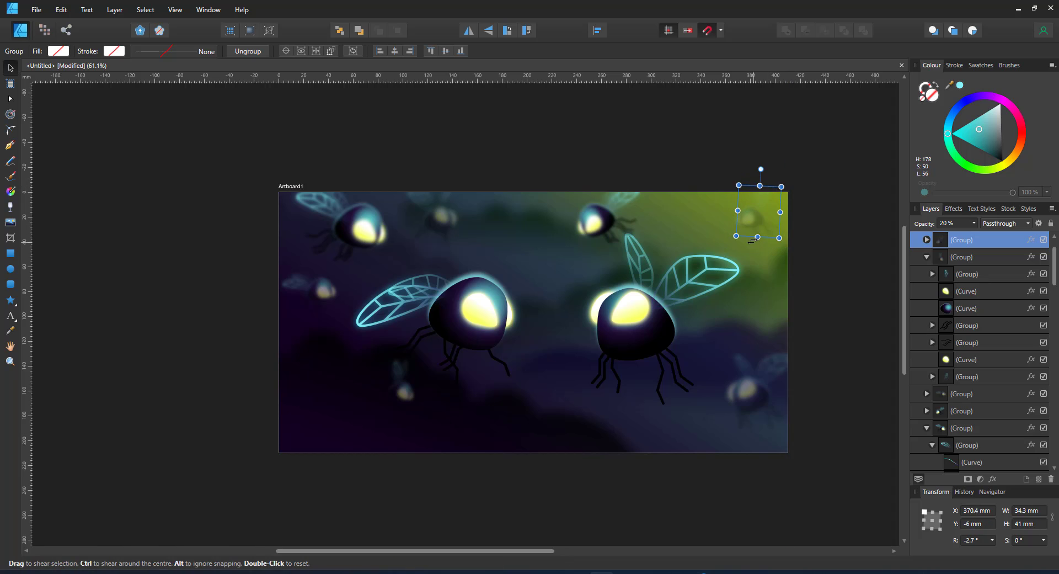
- Duplicate the faint upper-right bug and place the copy near the artboard's bottom centre, rotated about -30.4°
{"action": "key", "text": "ctrl+j"}
{"action": "scroll", "coordinate": [712, 265], "scroll_direction": "down", "scroll_amount": 1}
{"action": "left_click_drag", "start_coordinate": [712, 265], "coordinate": [557, 404]}
{"action": "key", "text": "ctrl+z"}
{"action": "key", "text": "ctrl+j"}
{"action": "left_click_drag", "start_coordinate": [561, 361], "coordinate": [577, 365]}
{"action": "left_click_drag", "start_coordinate": [558, 401], "coordinate": [467, 386]}
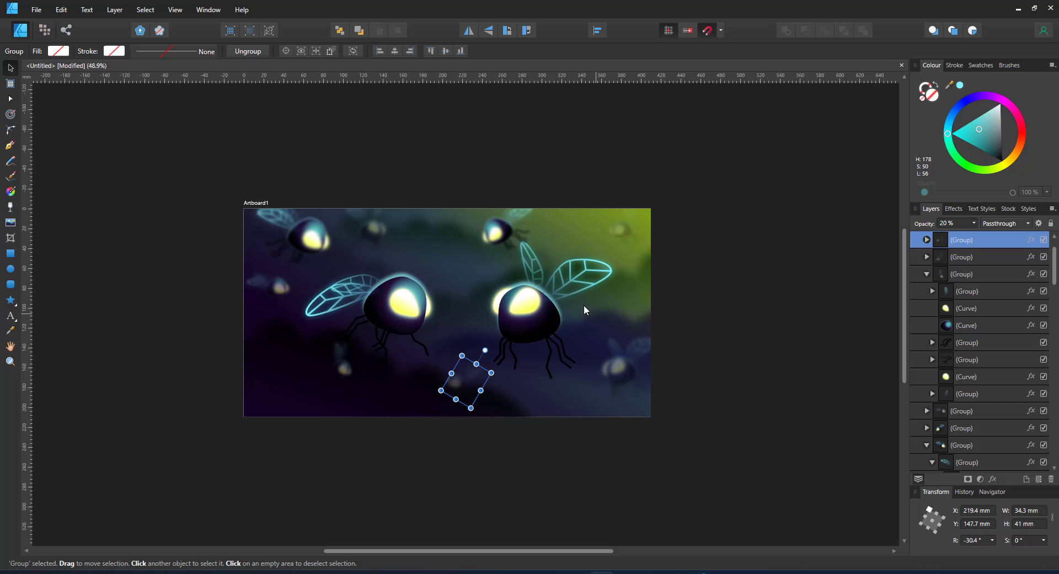
- Duplicate the faint lower-right bug, flip the copy horizontally and place it near the artboard's lower left corner, rotated -14.7°
{"action": "left_click", "coordinate": [509, 233]}
{"action": "left_click", "coordinate": [602, 370]}
{"action": "key", "text": "ctrl+j"}
{"action": "key", "text": "shift+h"}
{"action": "left_click_drag", "start_coordinate": [624, 381], "coordinate": [293, 383]}
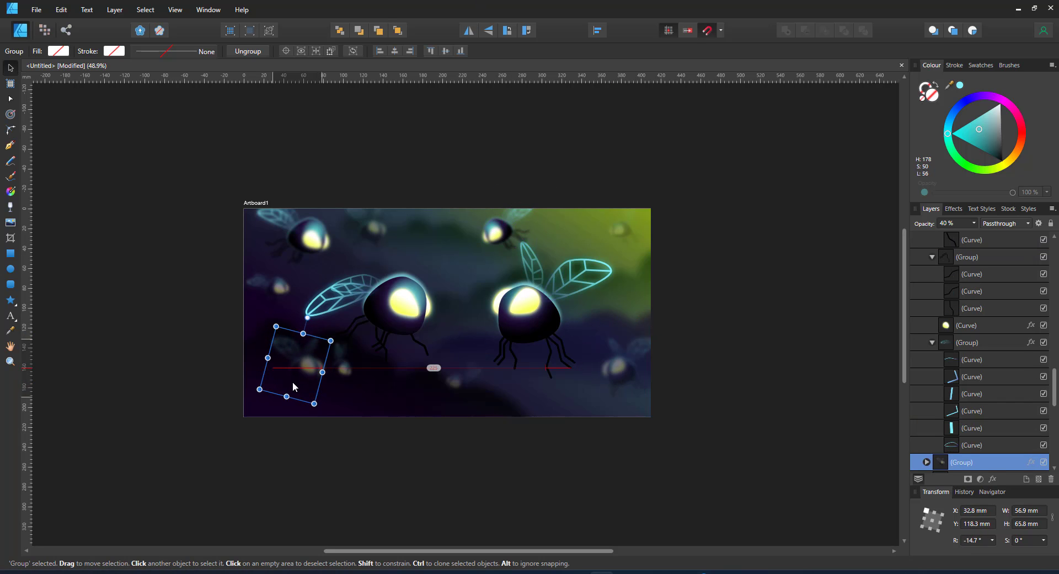
- Move the large left bug slightly up and the large right bug slightly down-left, deselect everything and fit the artboard in the view
{"action": "left_click", "coordinate": [400, 319]}
{"action": "left_click", "coordinate": [525, 321]}
{"action": "left_click", "coordinate": [293, 534]}
{"action": "key", "text": "ctrl+0"}
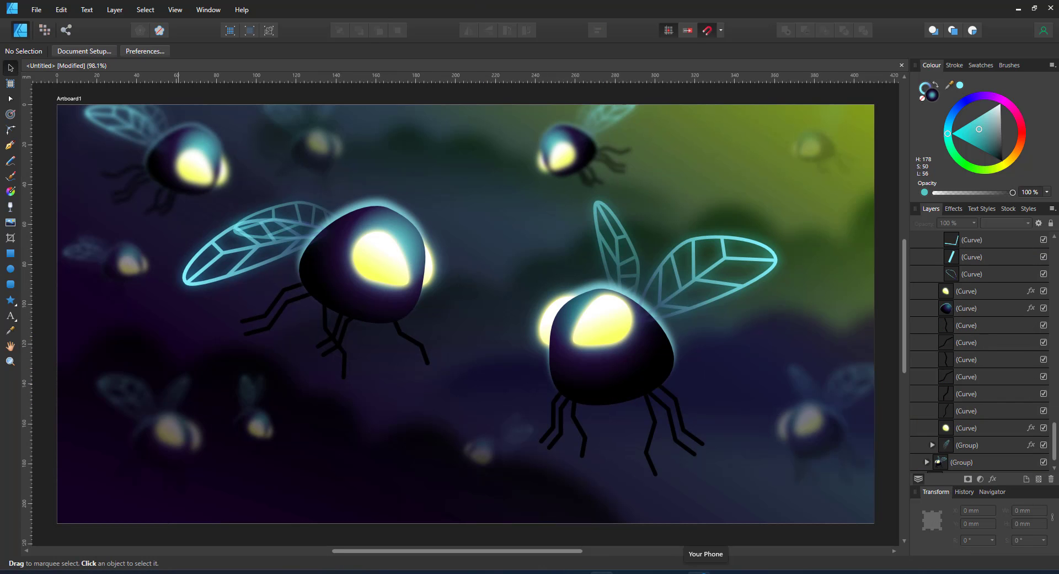